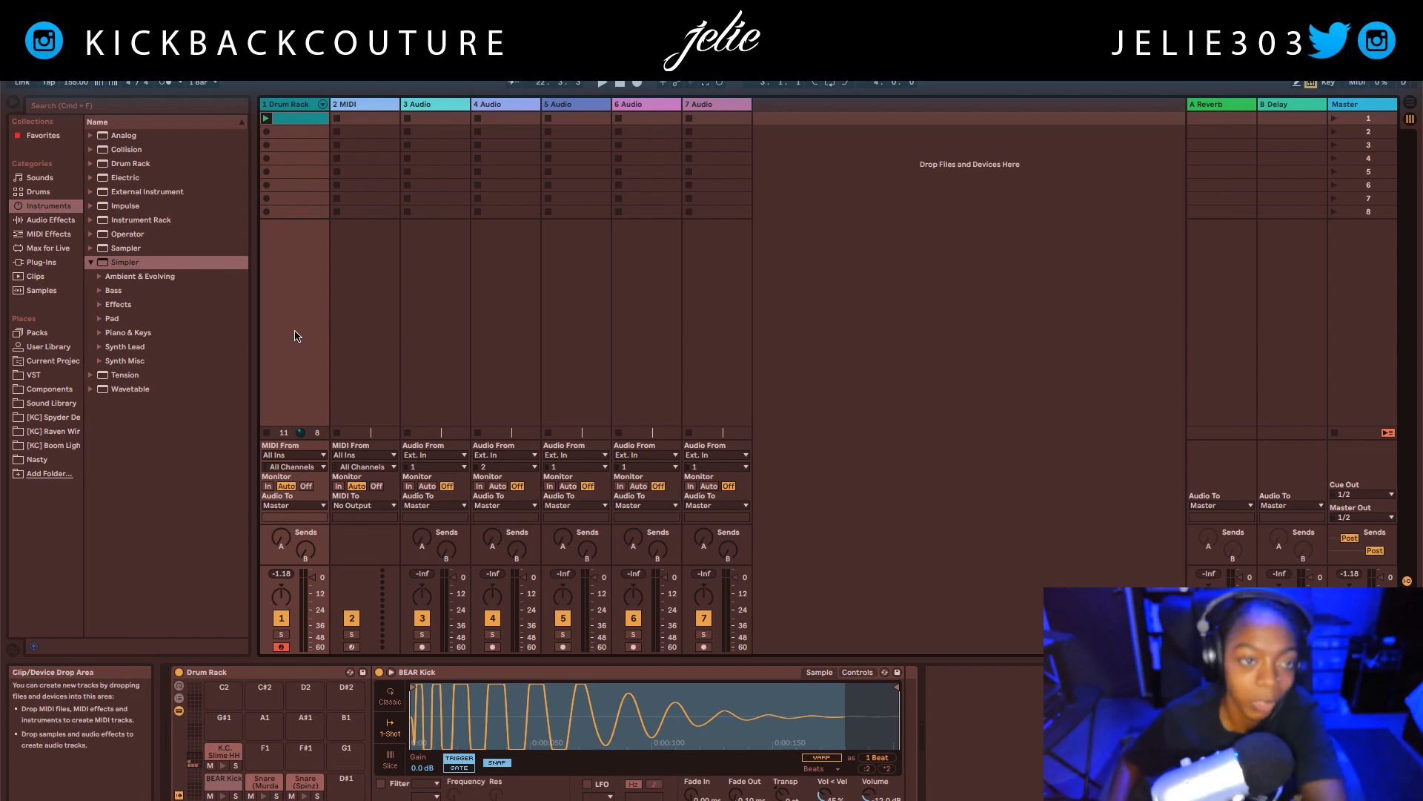
- Play the beat and unfold the Drum Rack track into its individual chains, selecting the BEAR Kick chain
key("space")
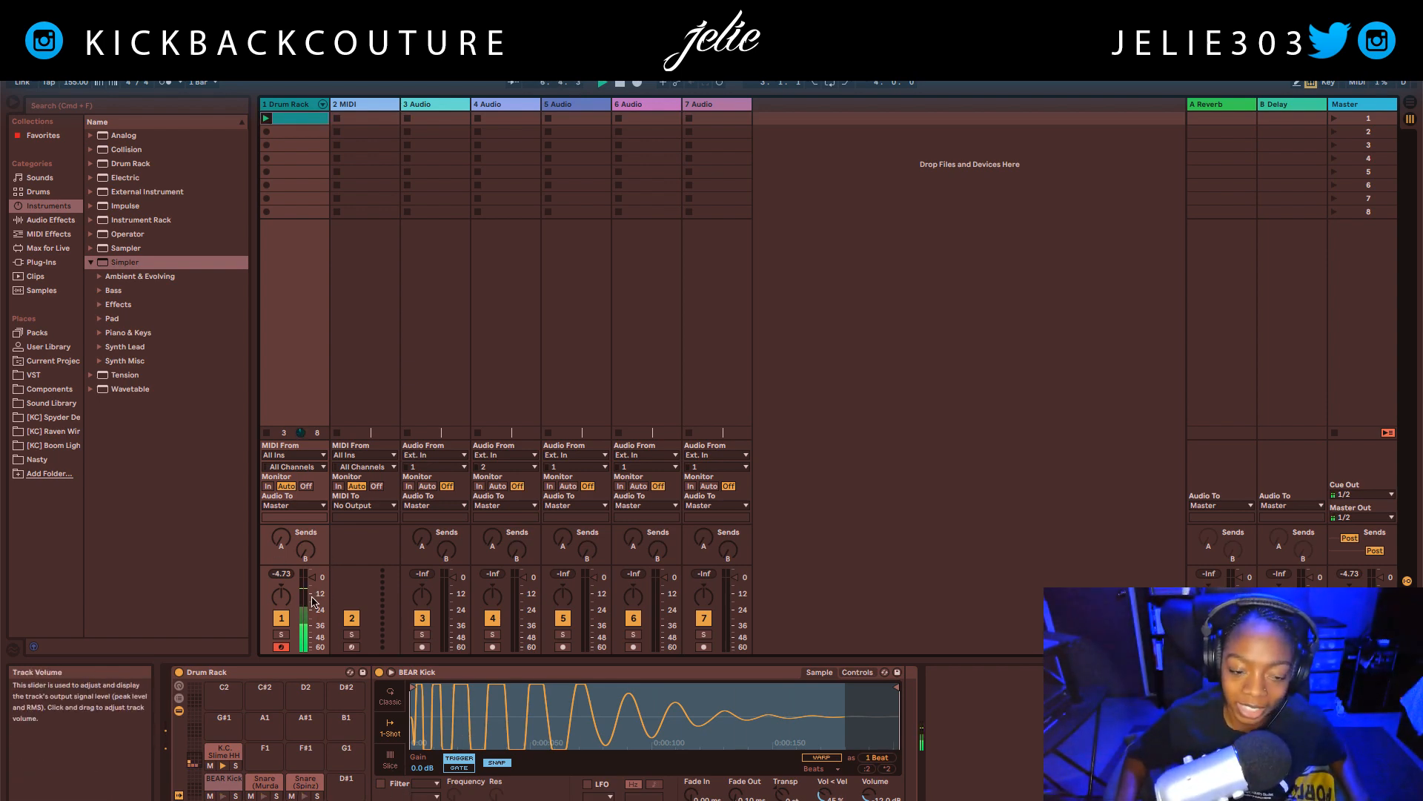
left_click(323, 107)
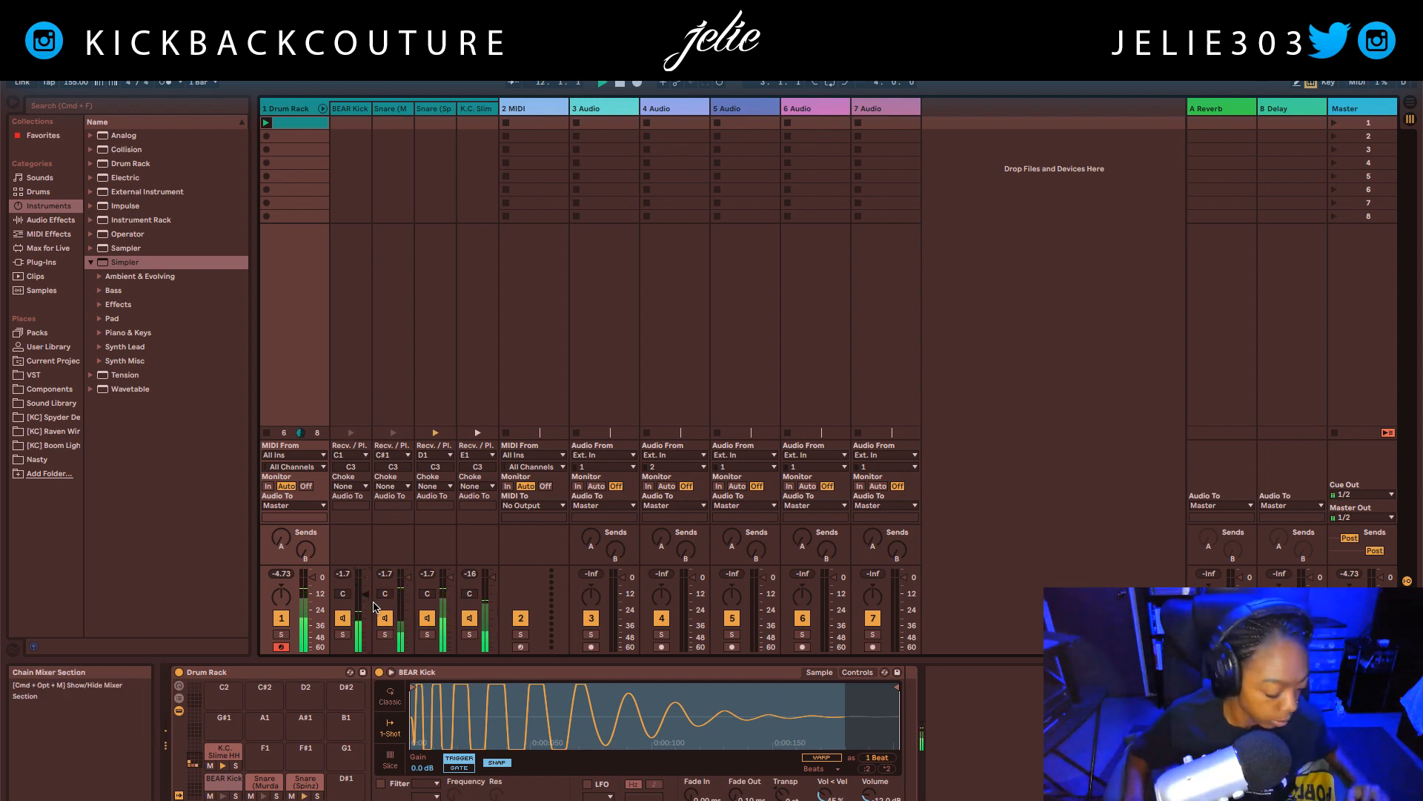
left_click(352, 109)
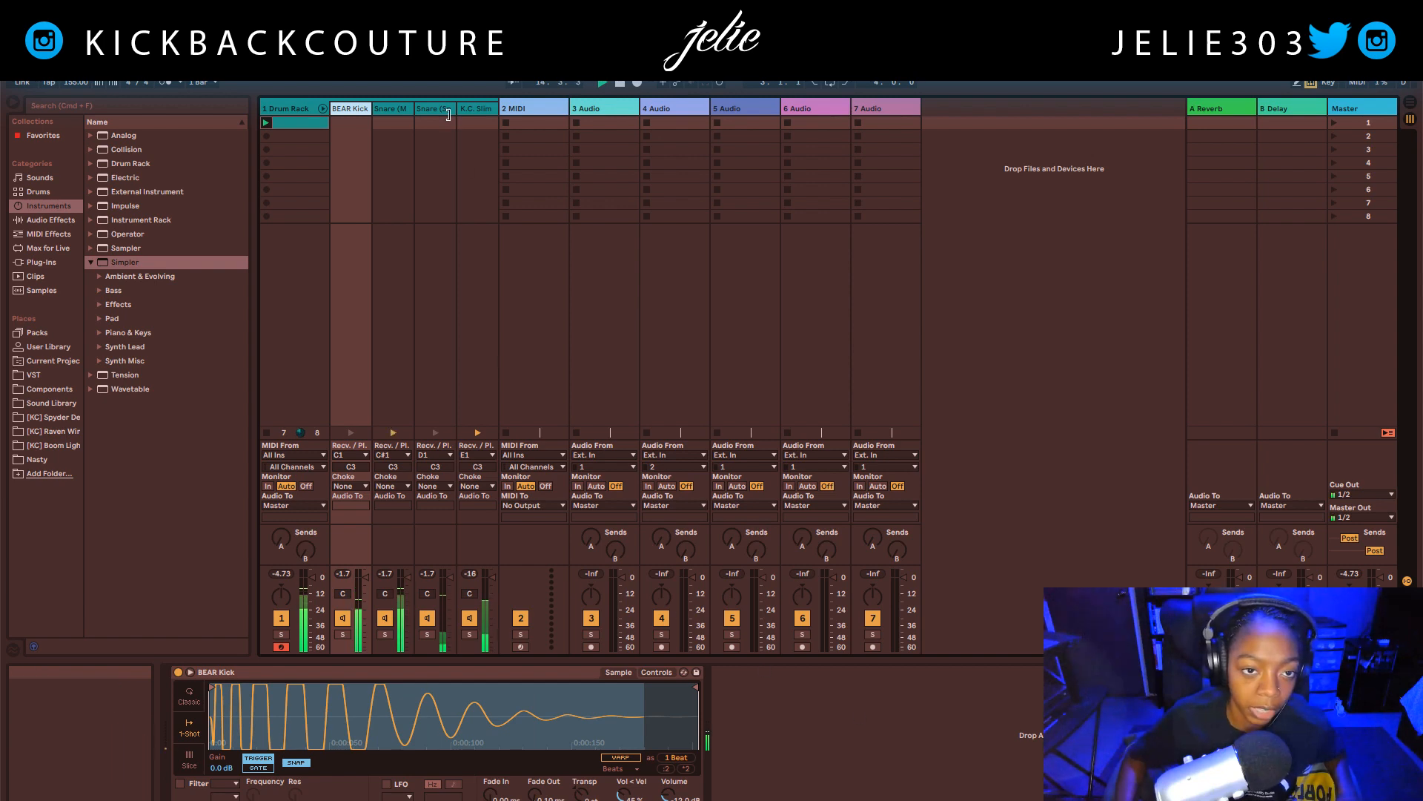
- Load the Cableguys HalfTime Audio Unit on the K.C. Slime HH chain, searching the plug-ins for "half"
left_click(475, 109)
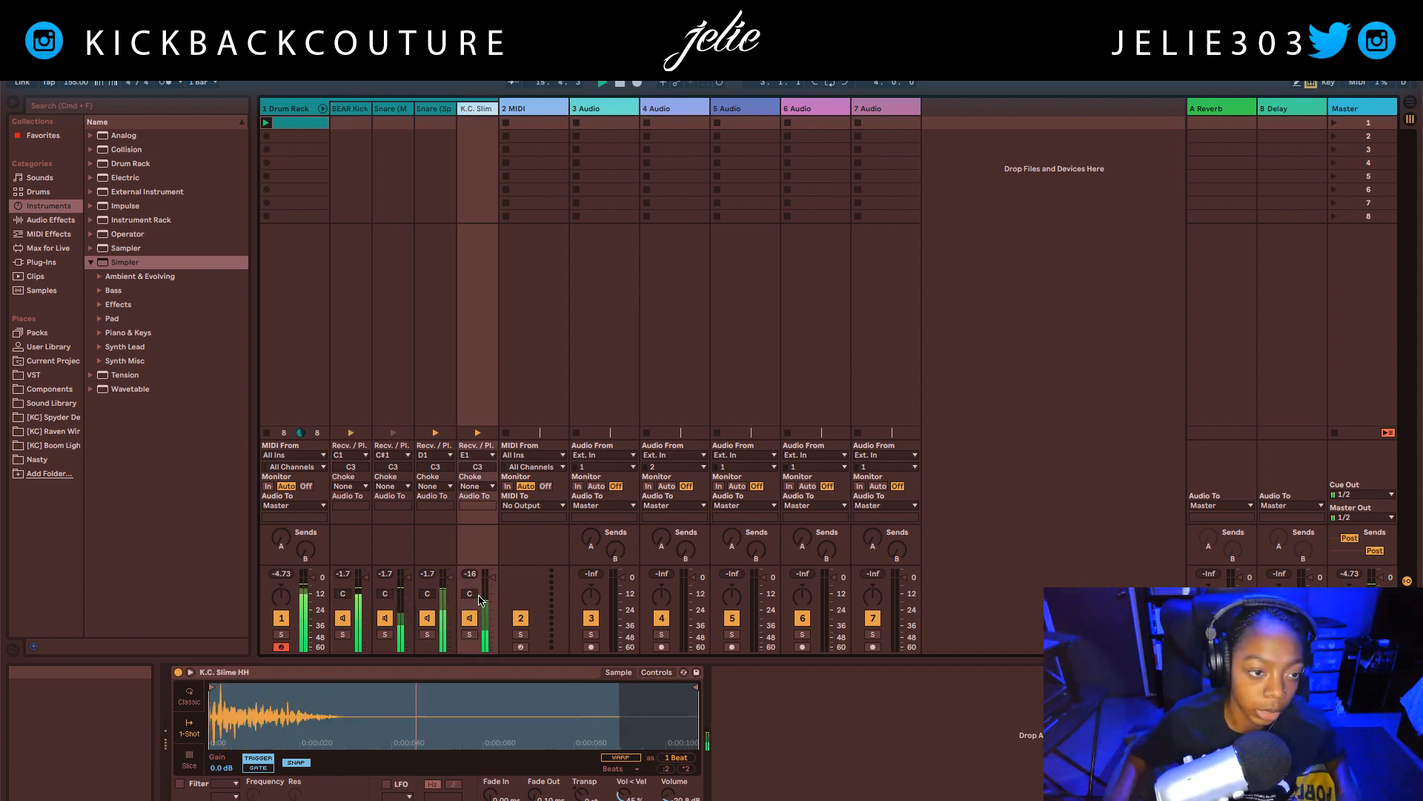
left_click(52, 221)
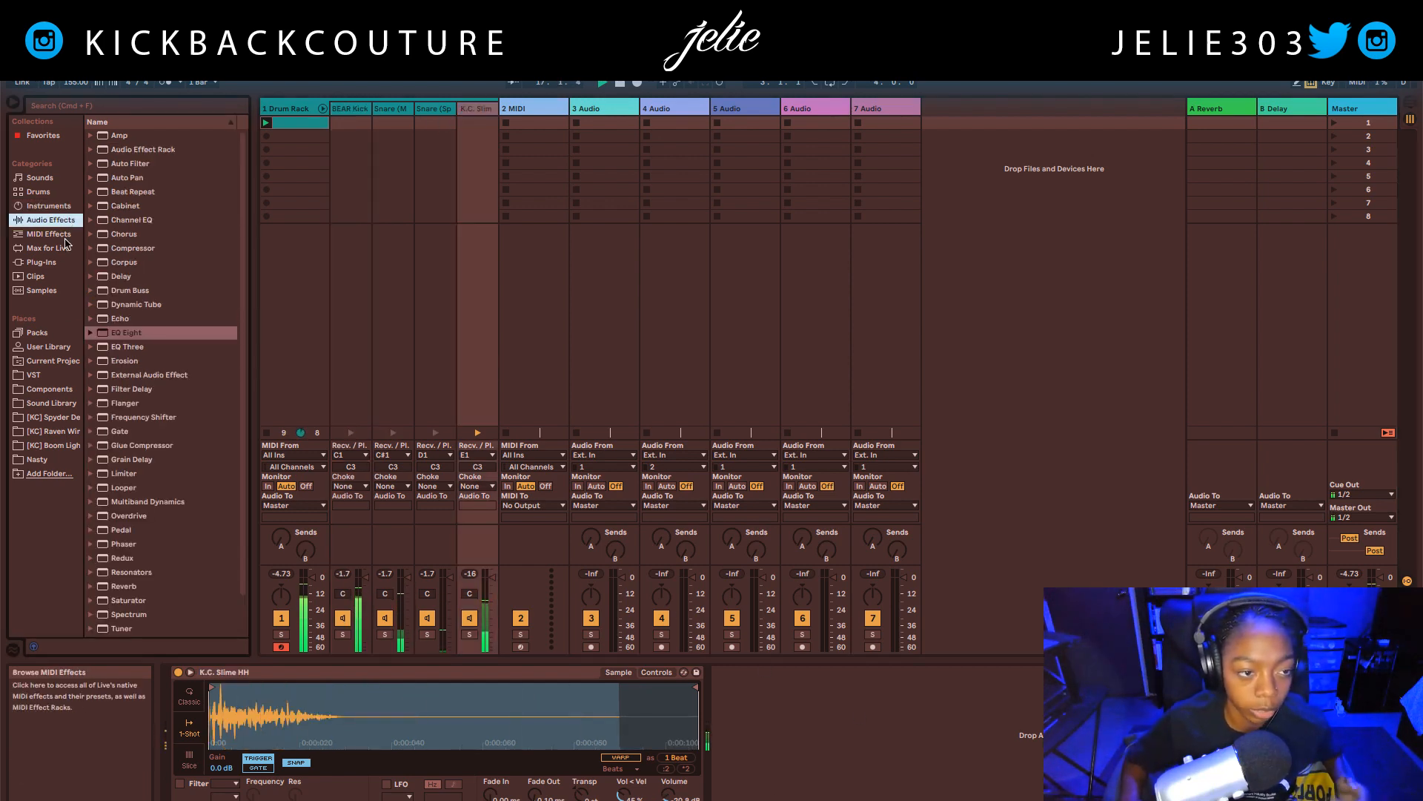
left_click(59, 234)
left_click(49, 262)
key("super+f")
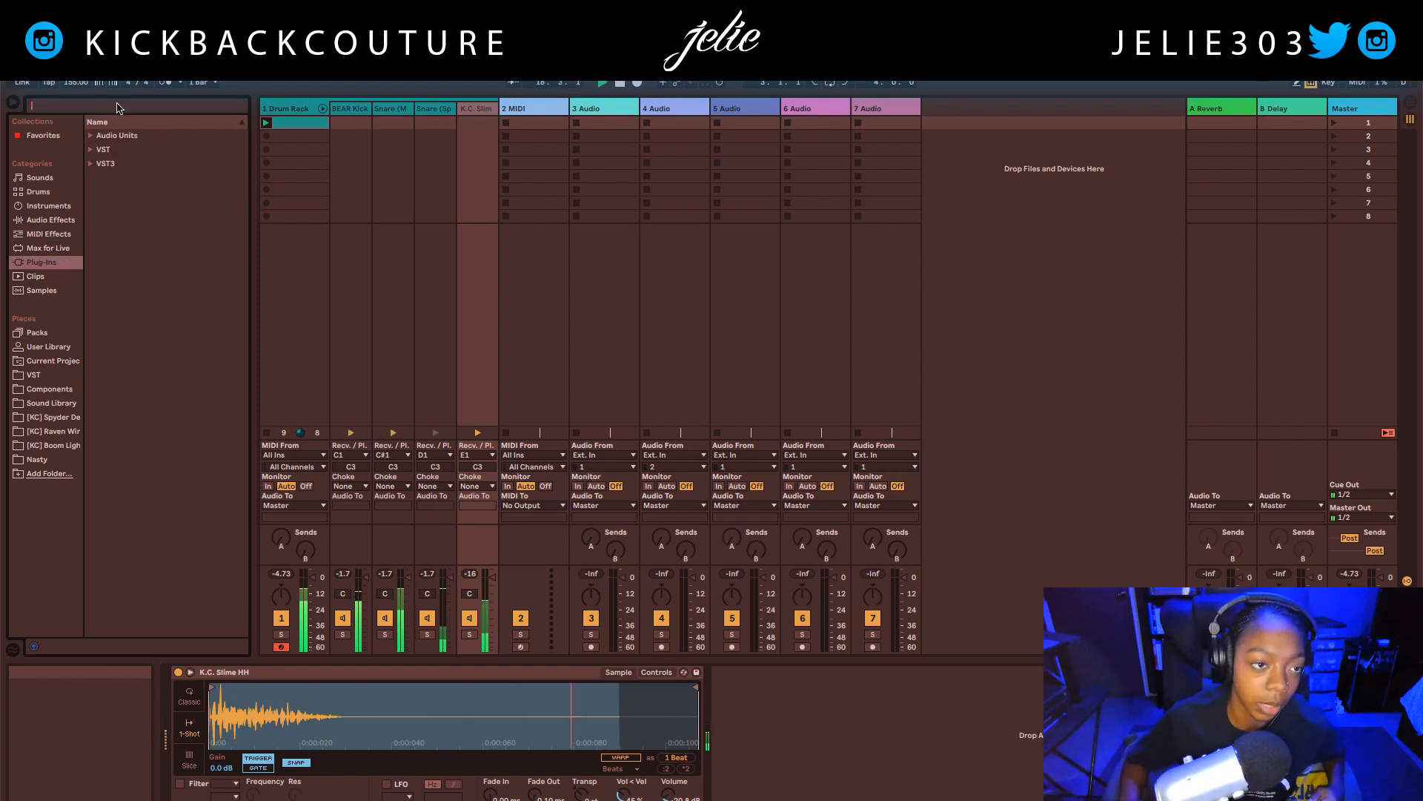
type("half")
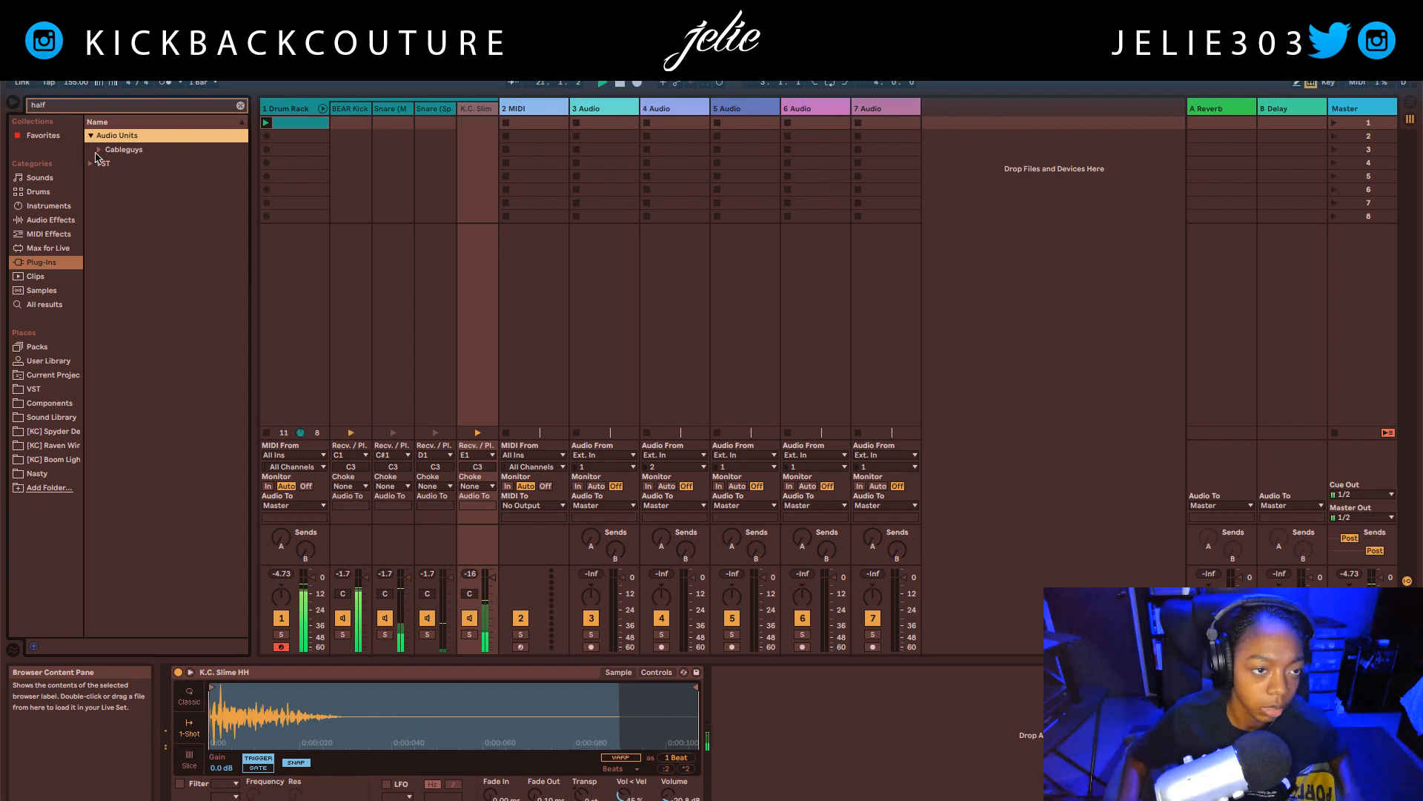
left_click(98, 151)
double_click(135, 164)
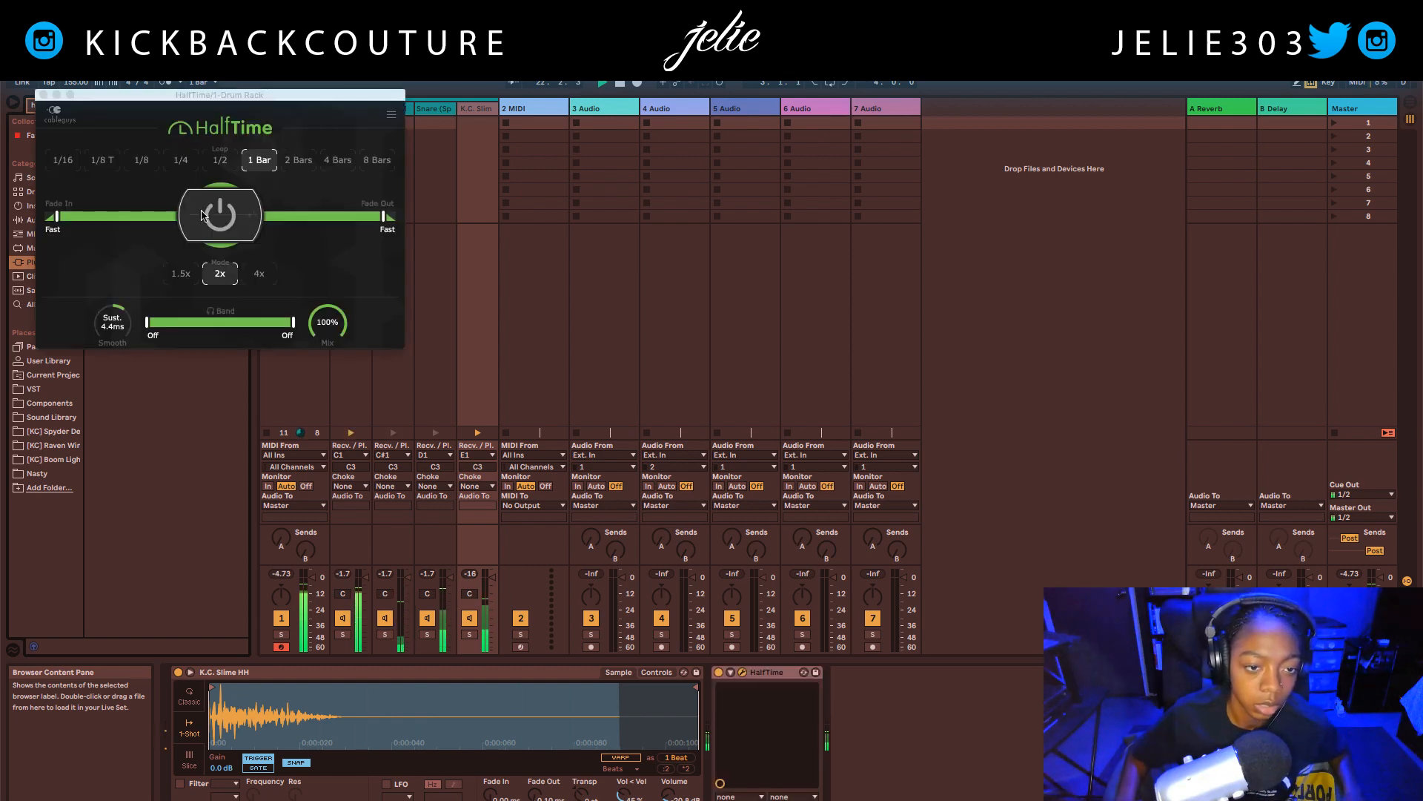
left_click_drag(125, 95, 390, 244)
left_click(305, 244)
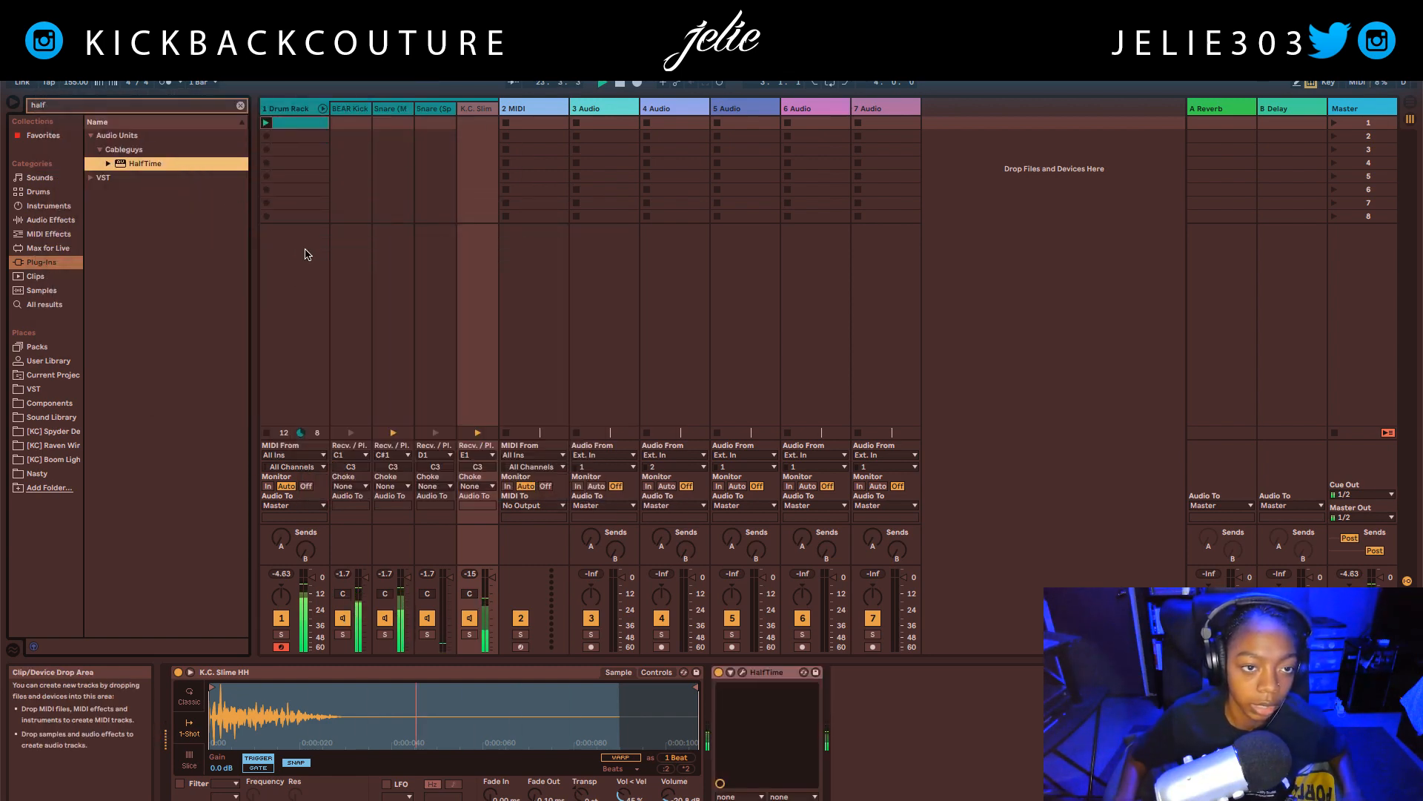
- Set the mix of the hi-hat chain's HalfTime plug-in to 54% and close its window
left_click(743, 672)
left_click_drag(594, 474, 595, 485)
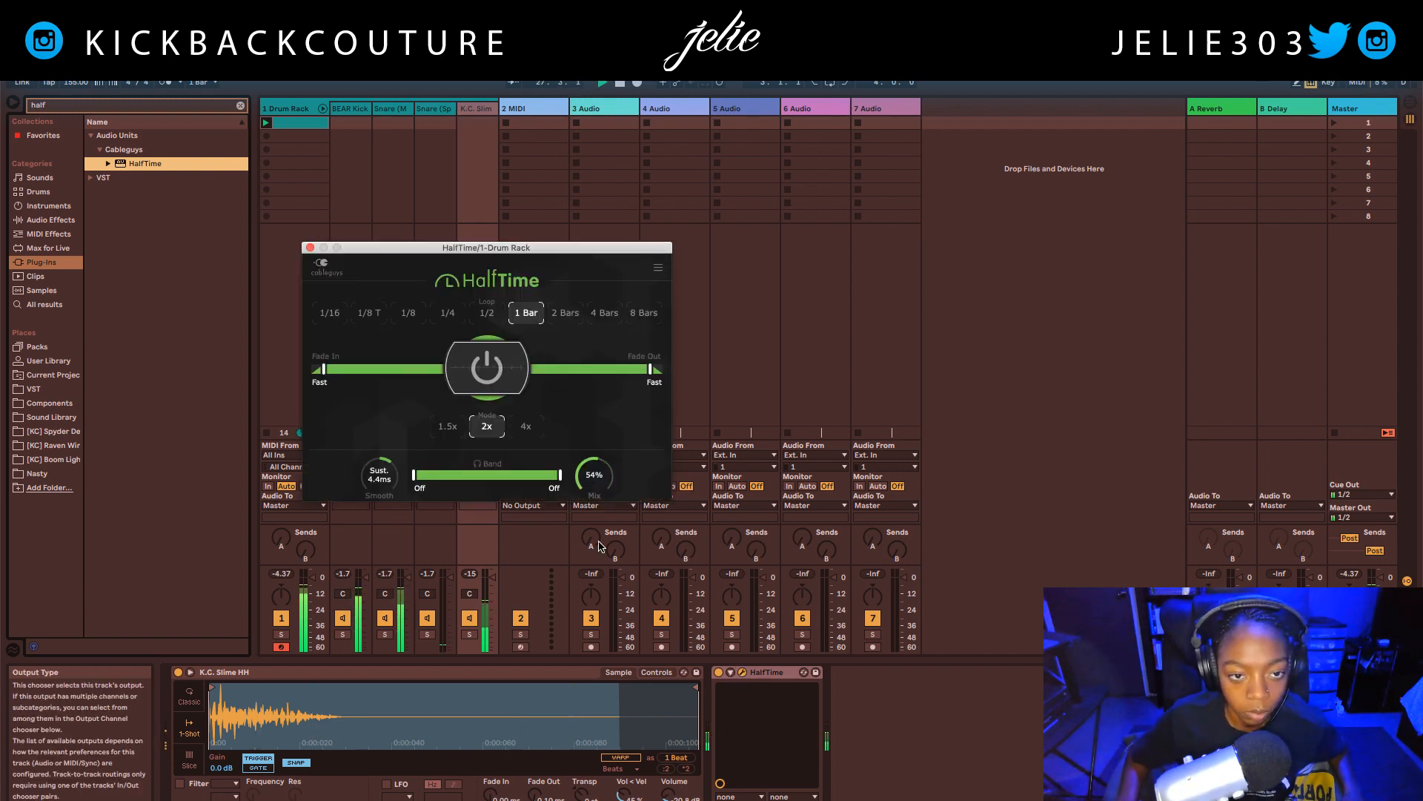
left_click(311, 248)
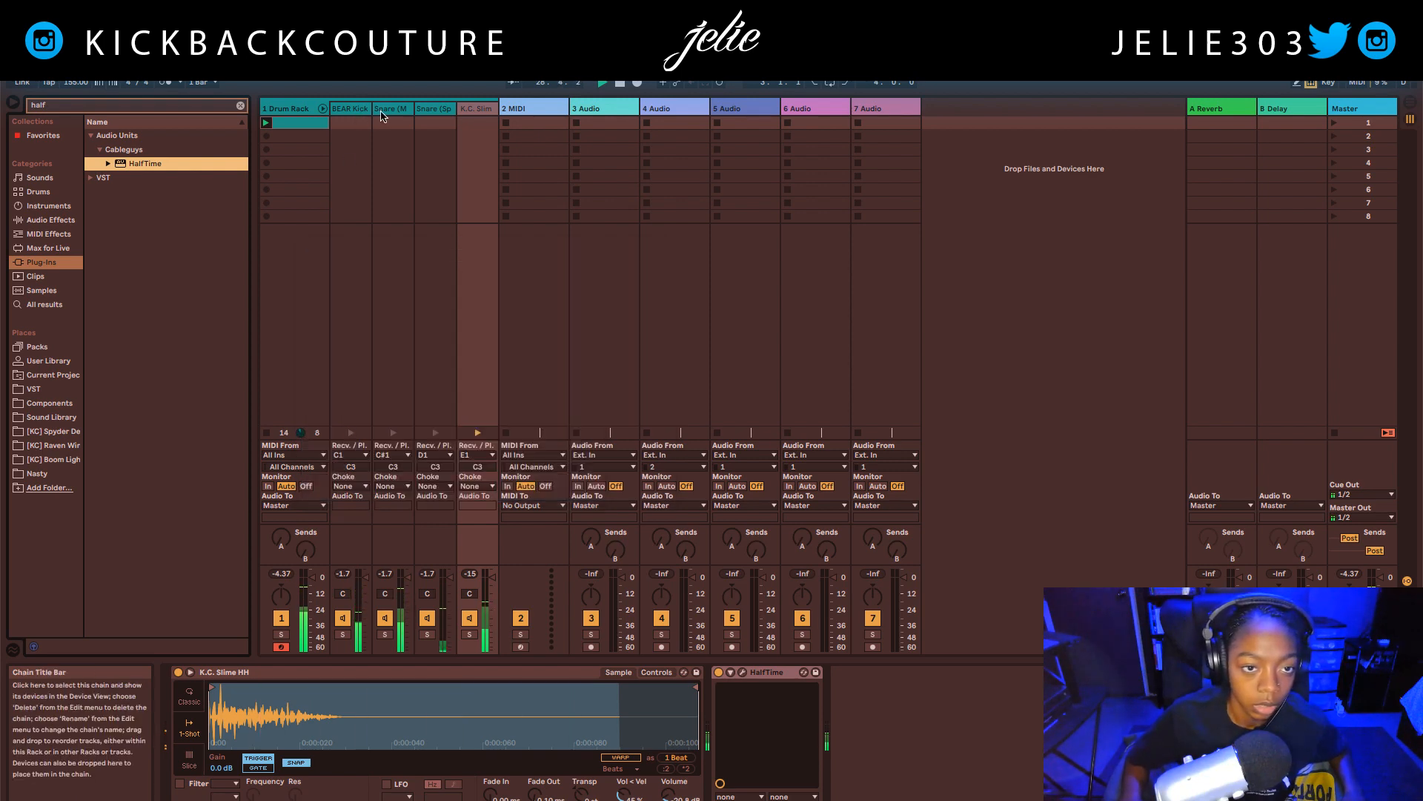
- Add a Compressor audio effect to the BEAR Kick chain
left_click(355, 111)
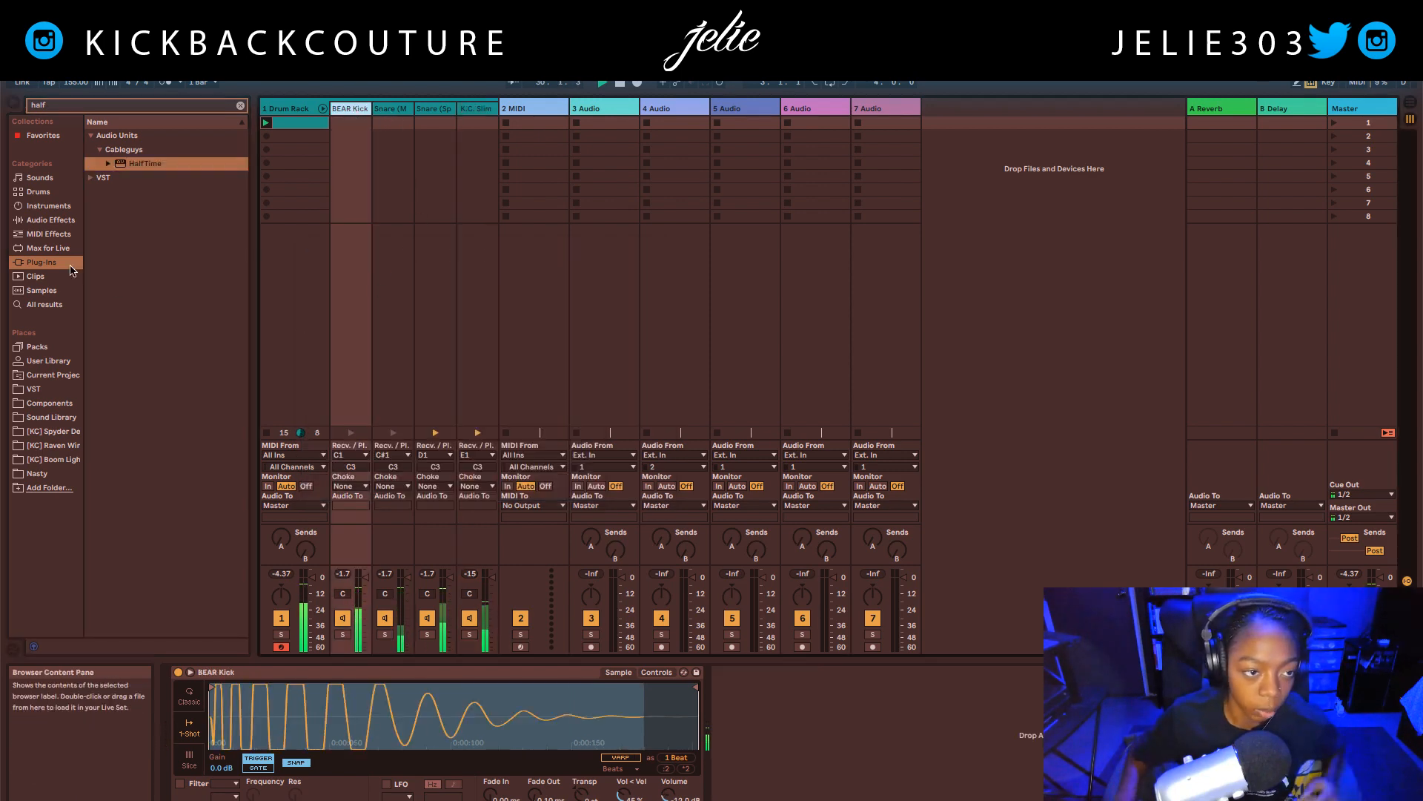
left_click(57, 218)
left_click(241, 106)
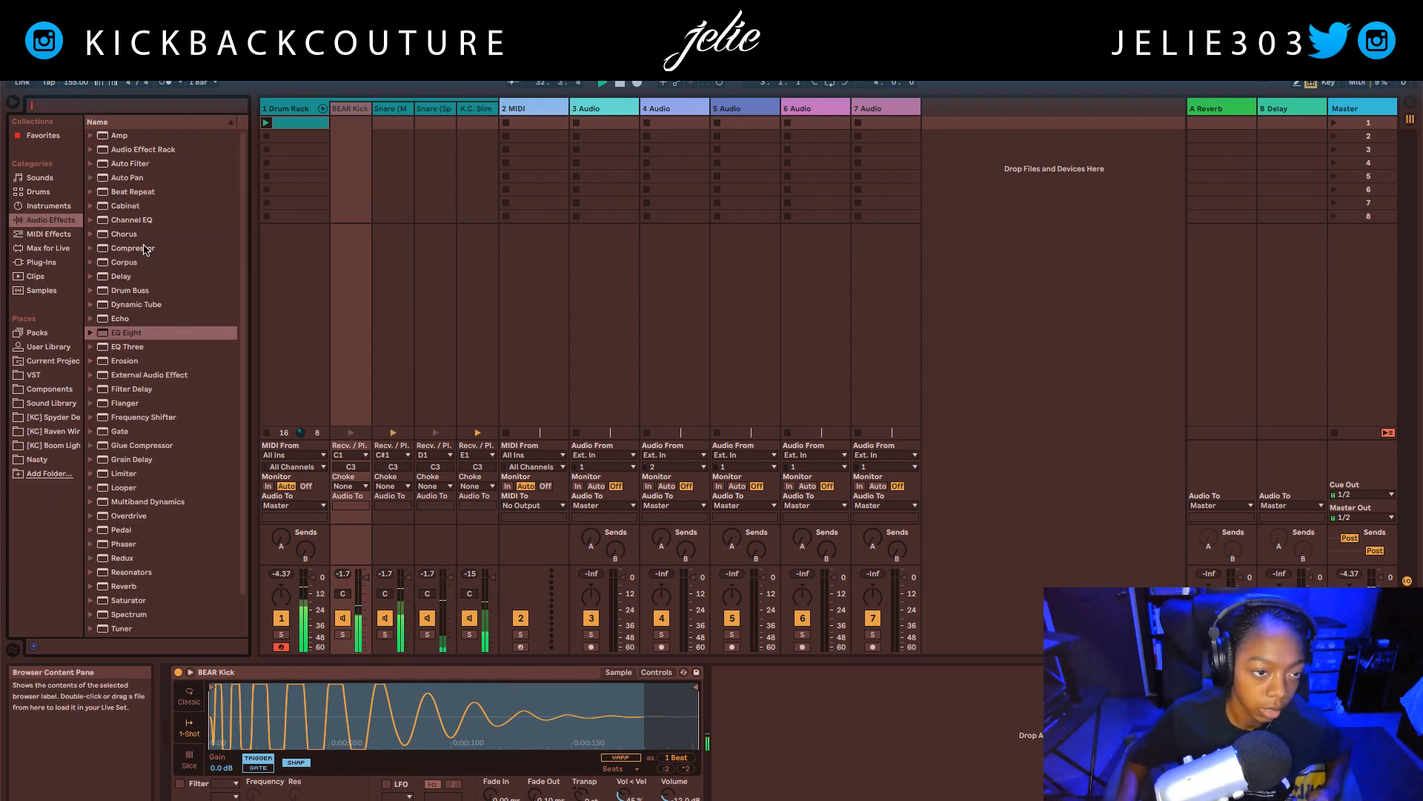
double_click(132, 248)
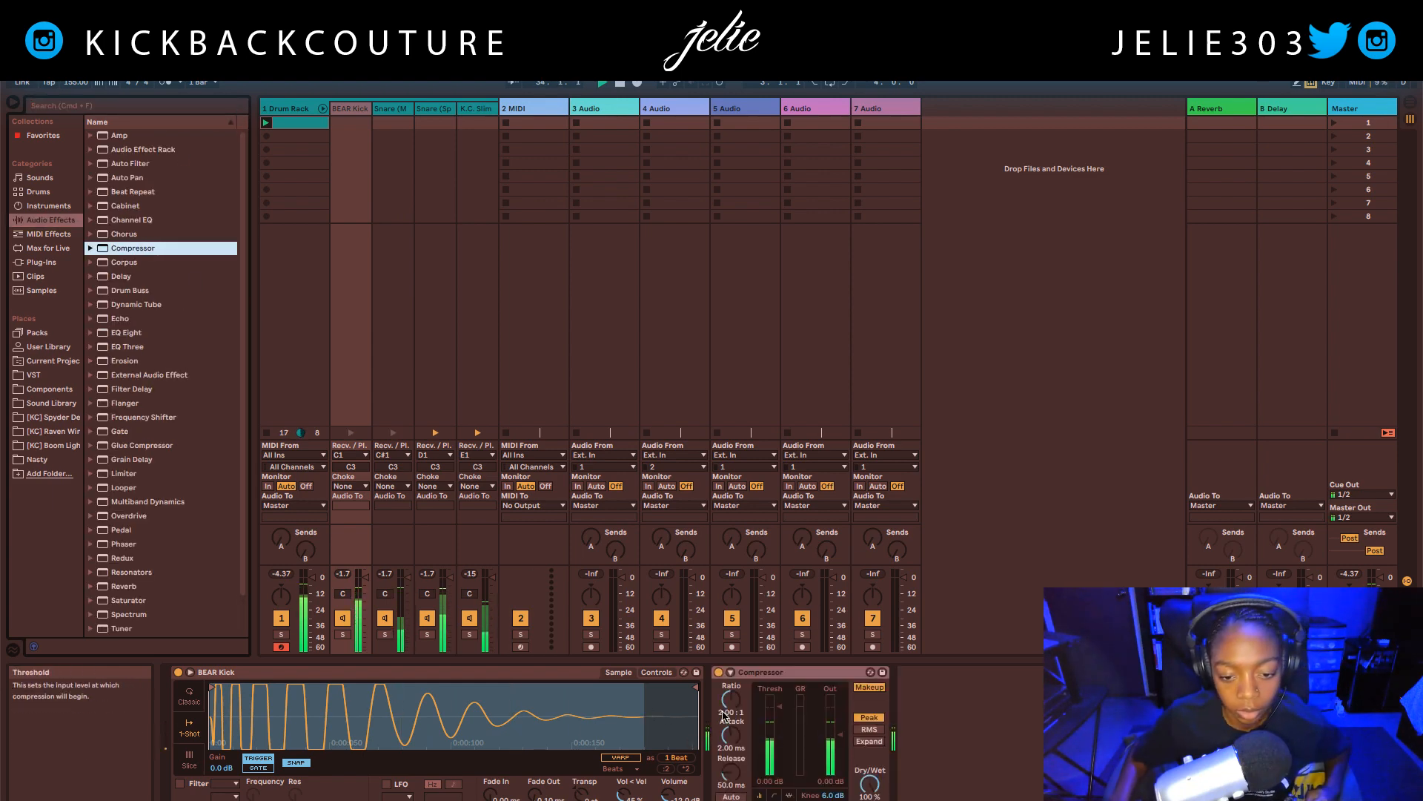
- Lower the kick compressor's threshold to about -14.5 dB and bypass and re-enable the device to compare
left_click_drag(783, 719, 782, 734)
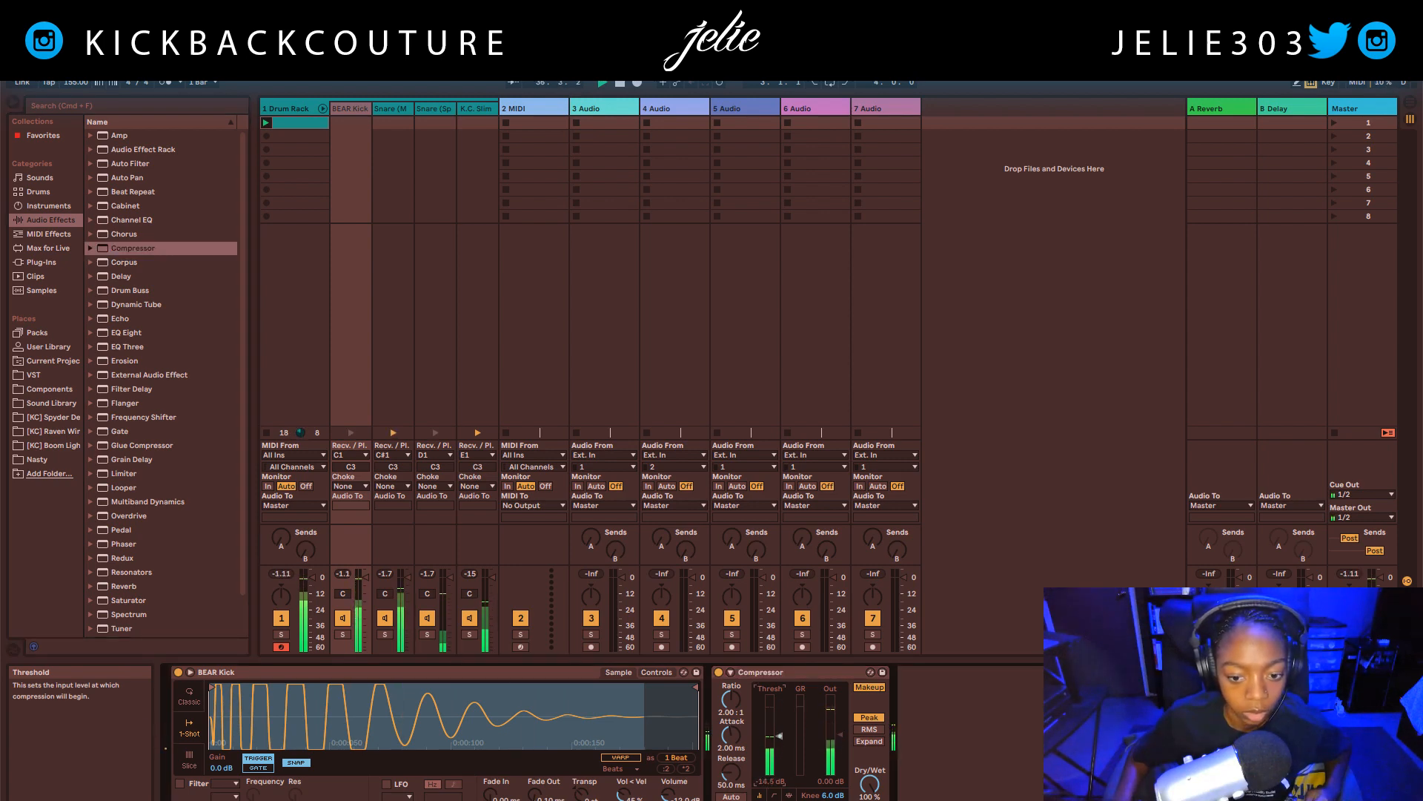
left_click(719, 673)
left_click(719, 673)
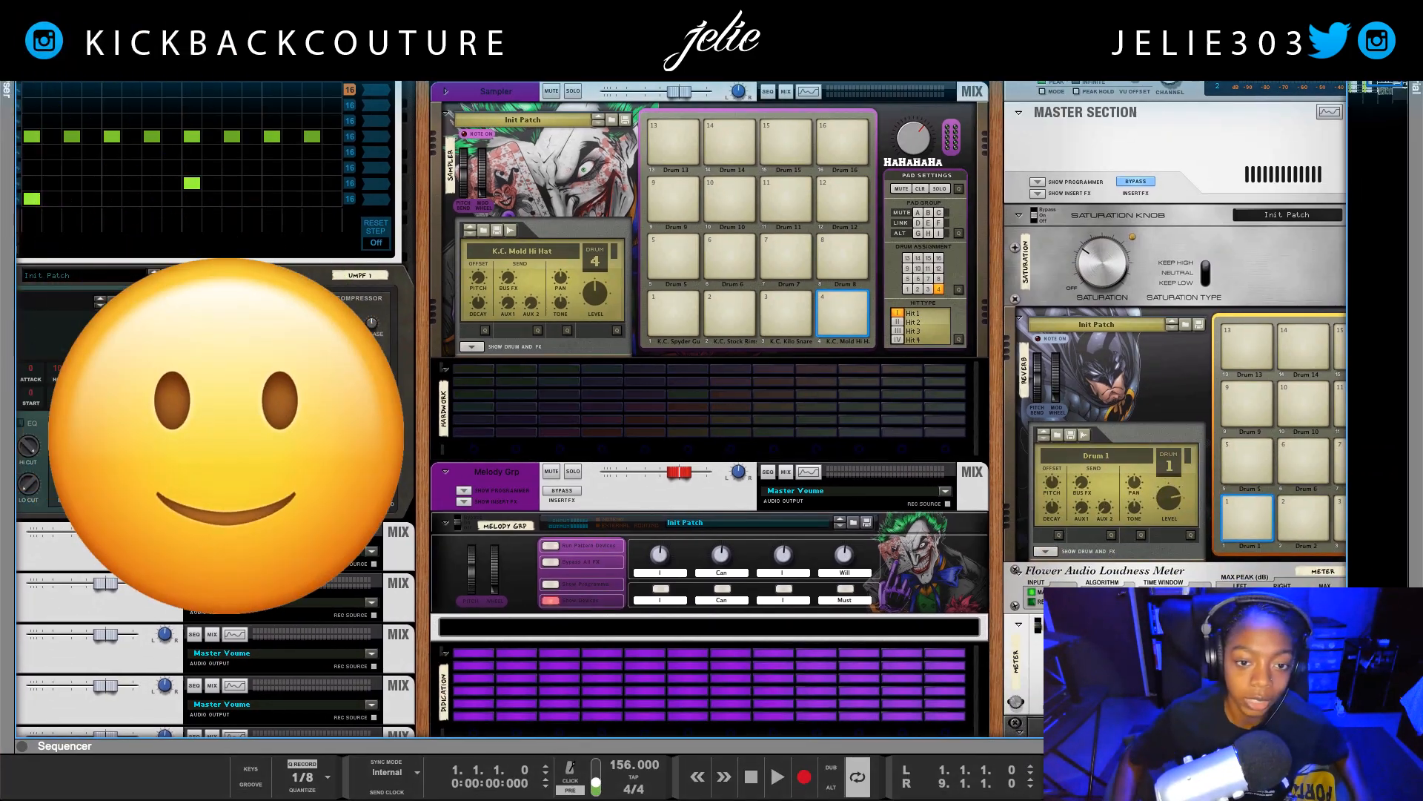
- In Reason, audition the K.C. Spyder Guts 808 pad of the Kong sampler and play the drum pattern
scroll(665, 415, "up", 5)
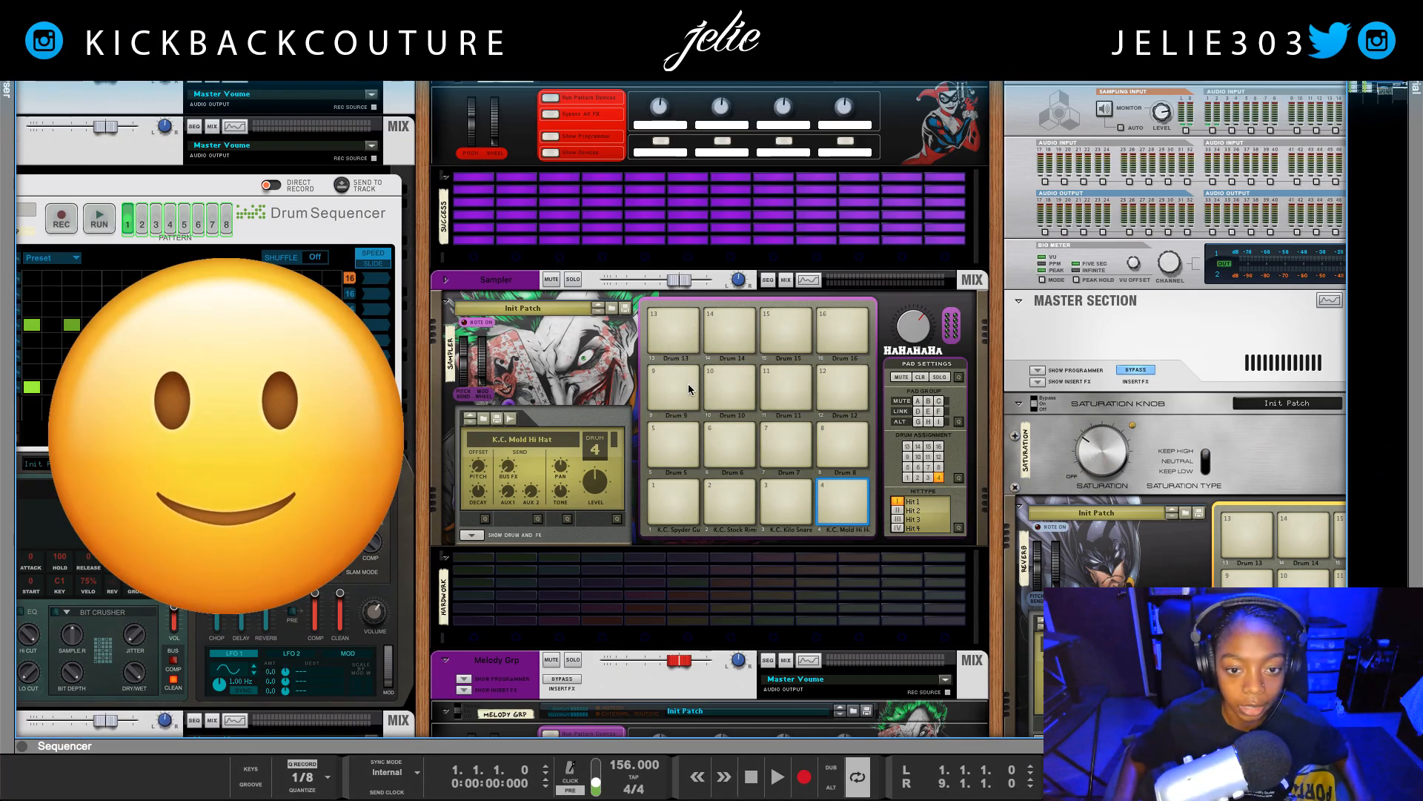
left_click(683, 482)
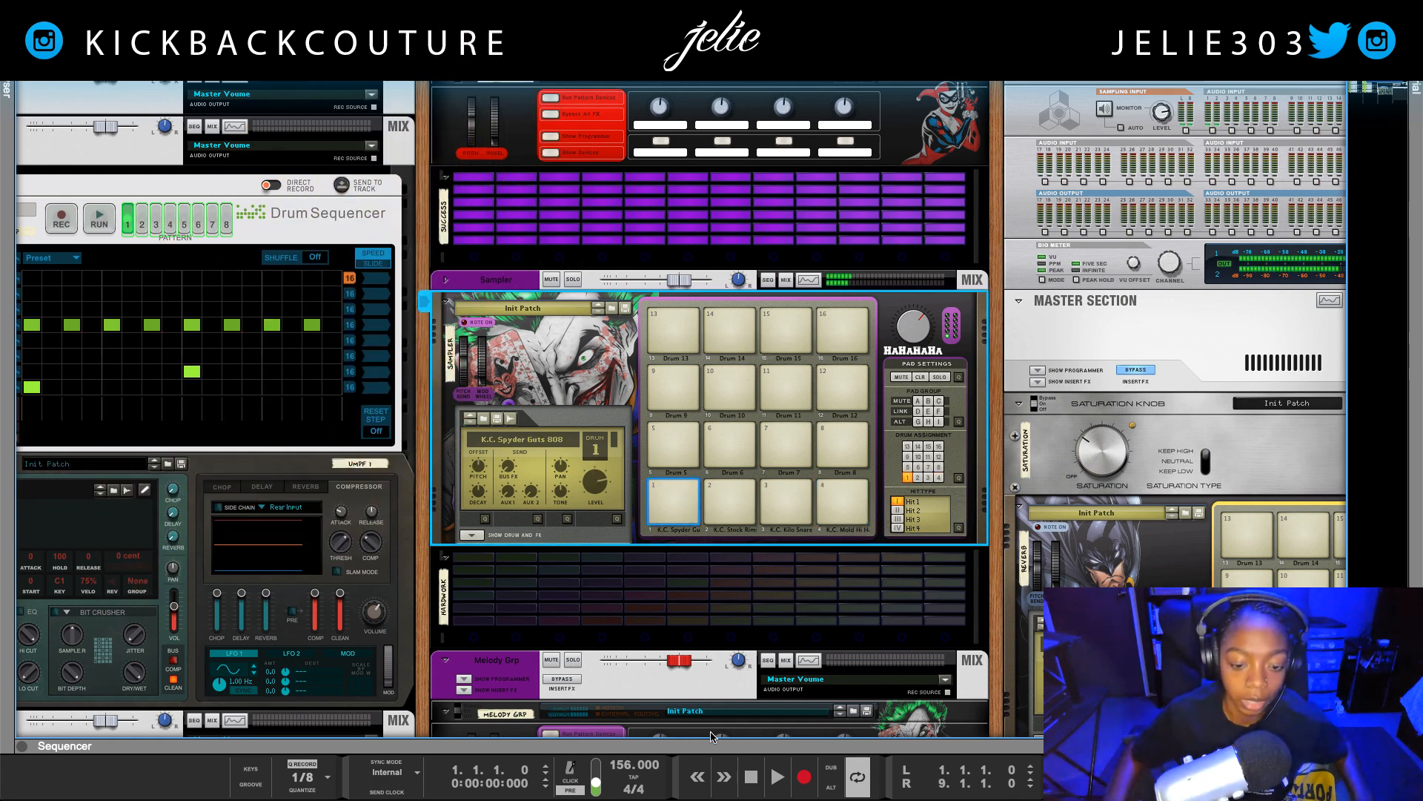
key("space")
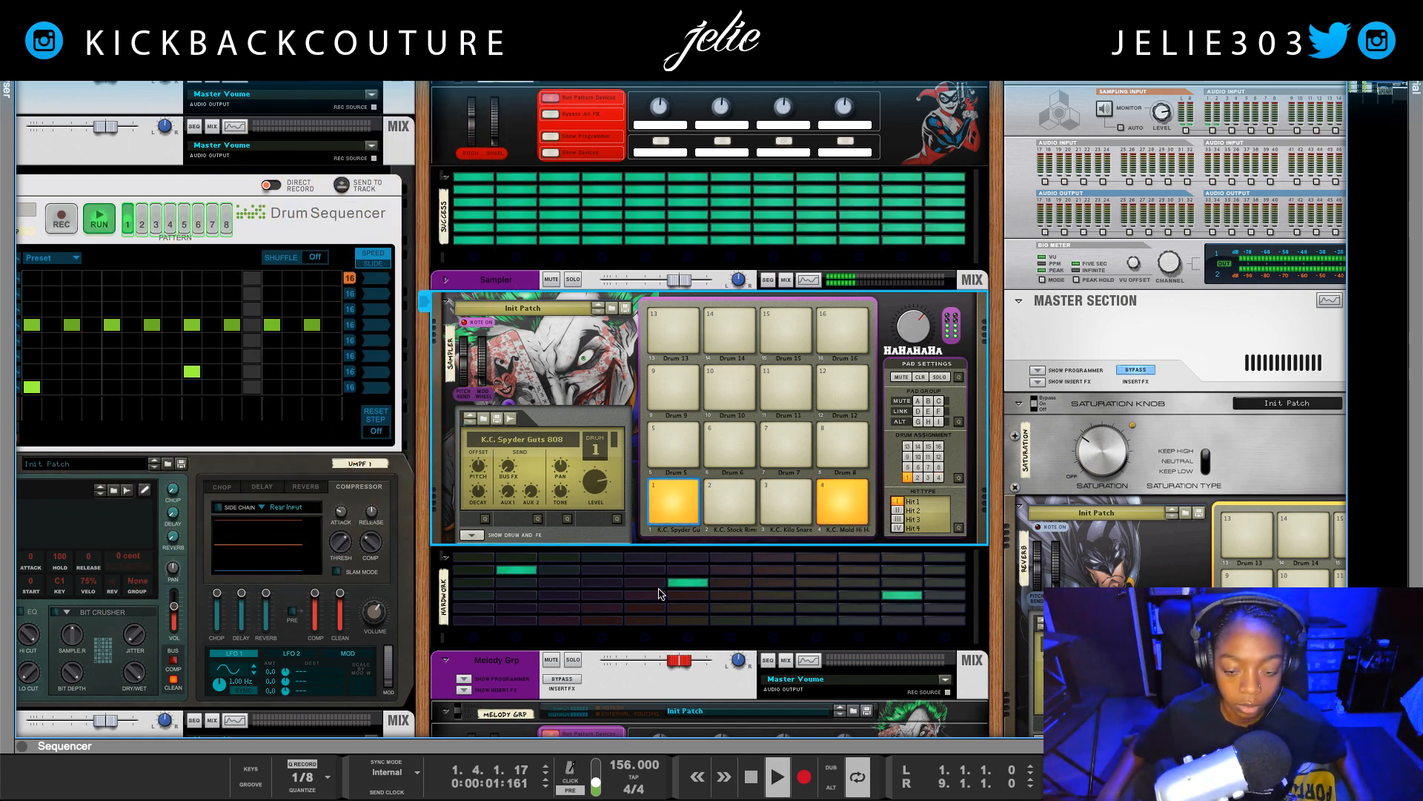
key("space")
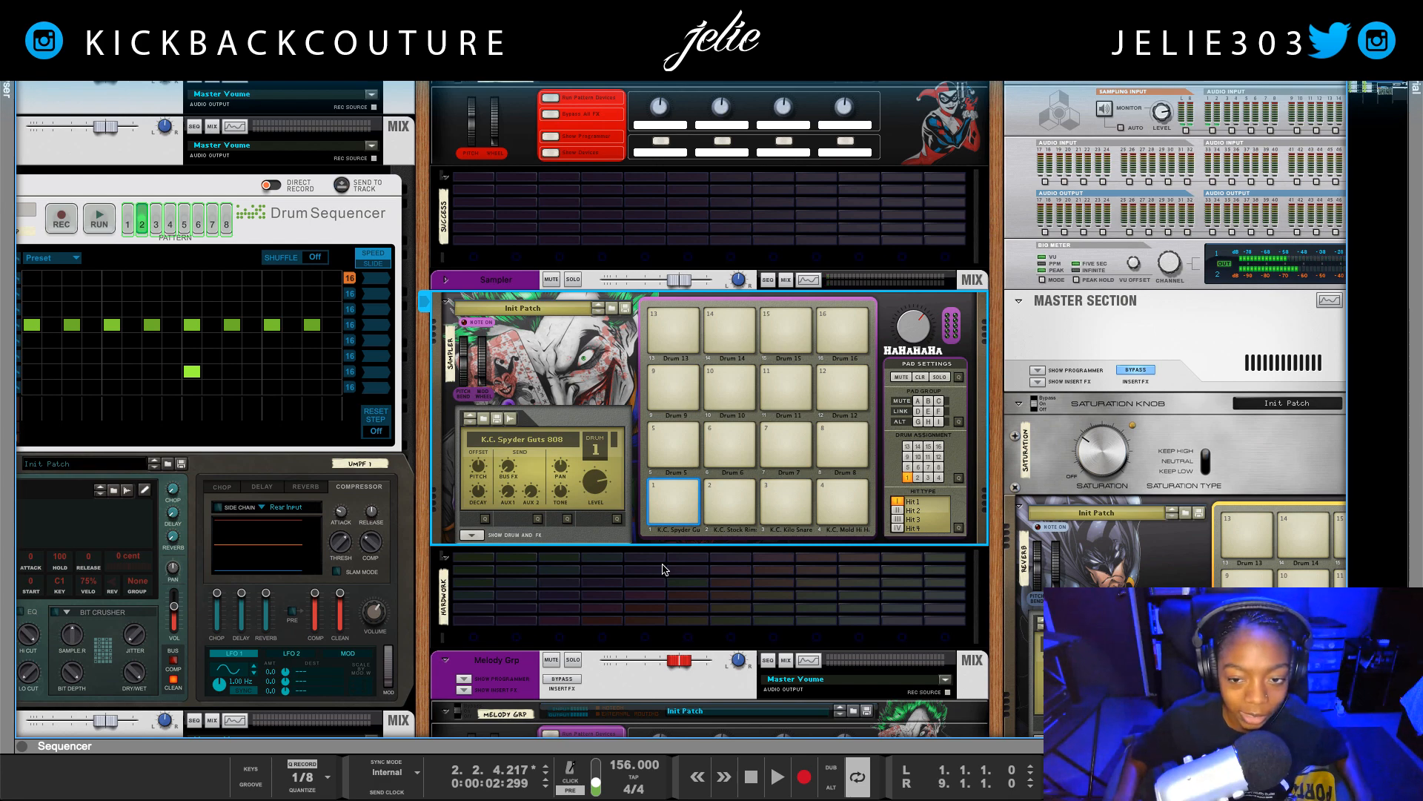
key("space")
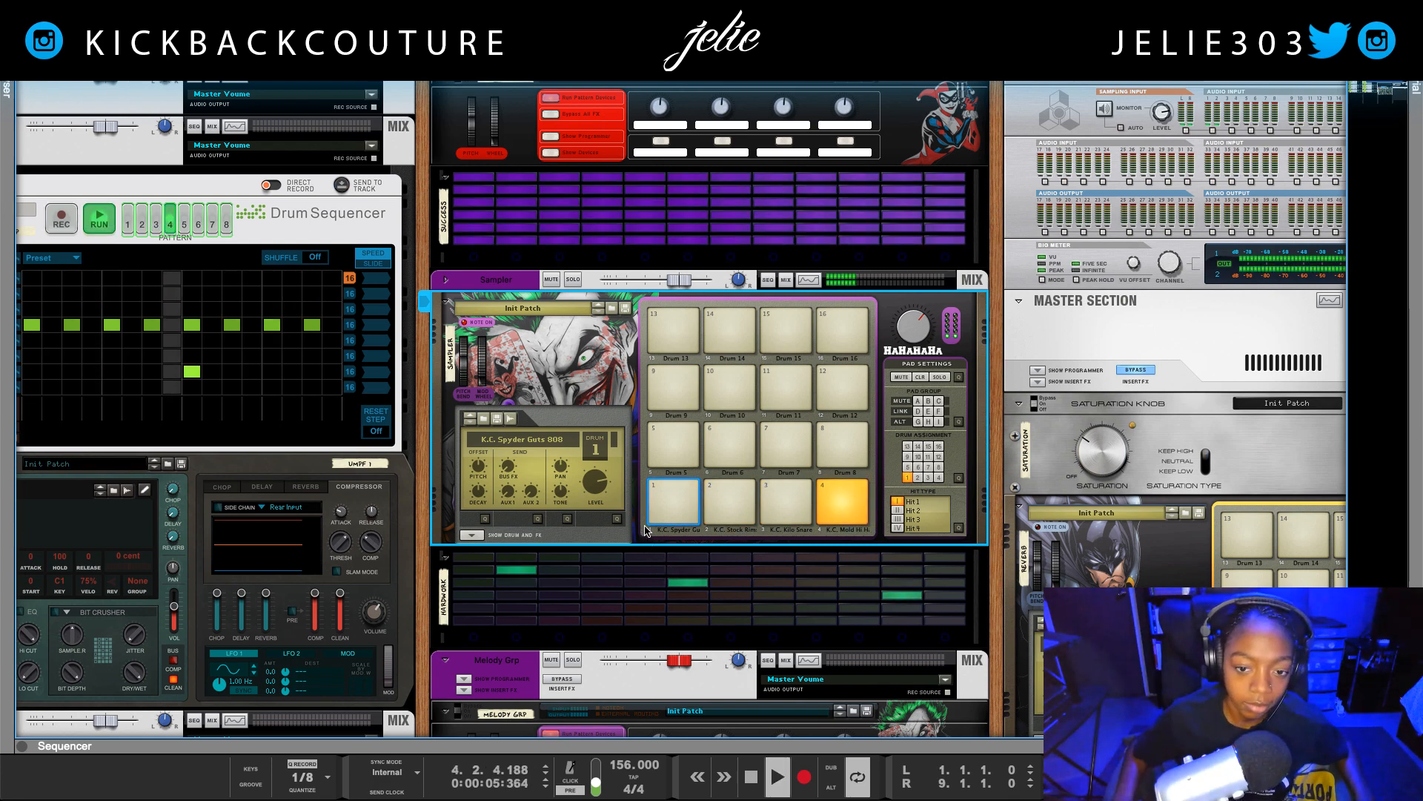
key("space")
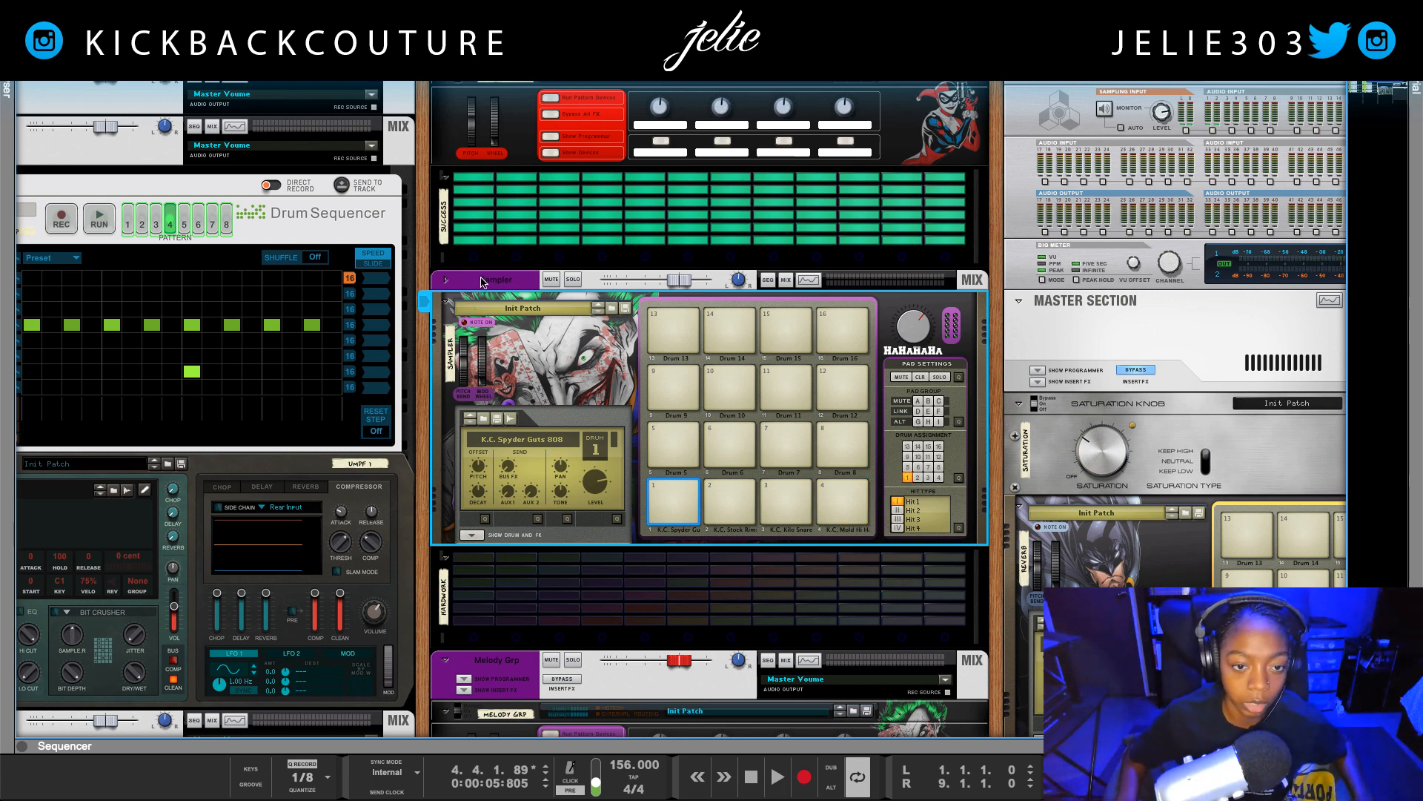
- Move the Sampler Kong device into its own rack column and create a mix channel beneath it
left_click_drag(482, 282, 415, 280)
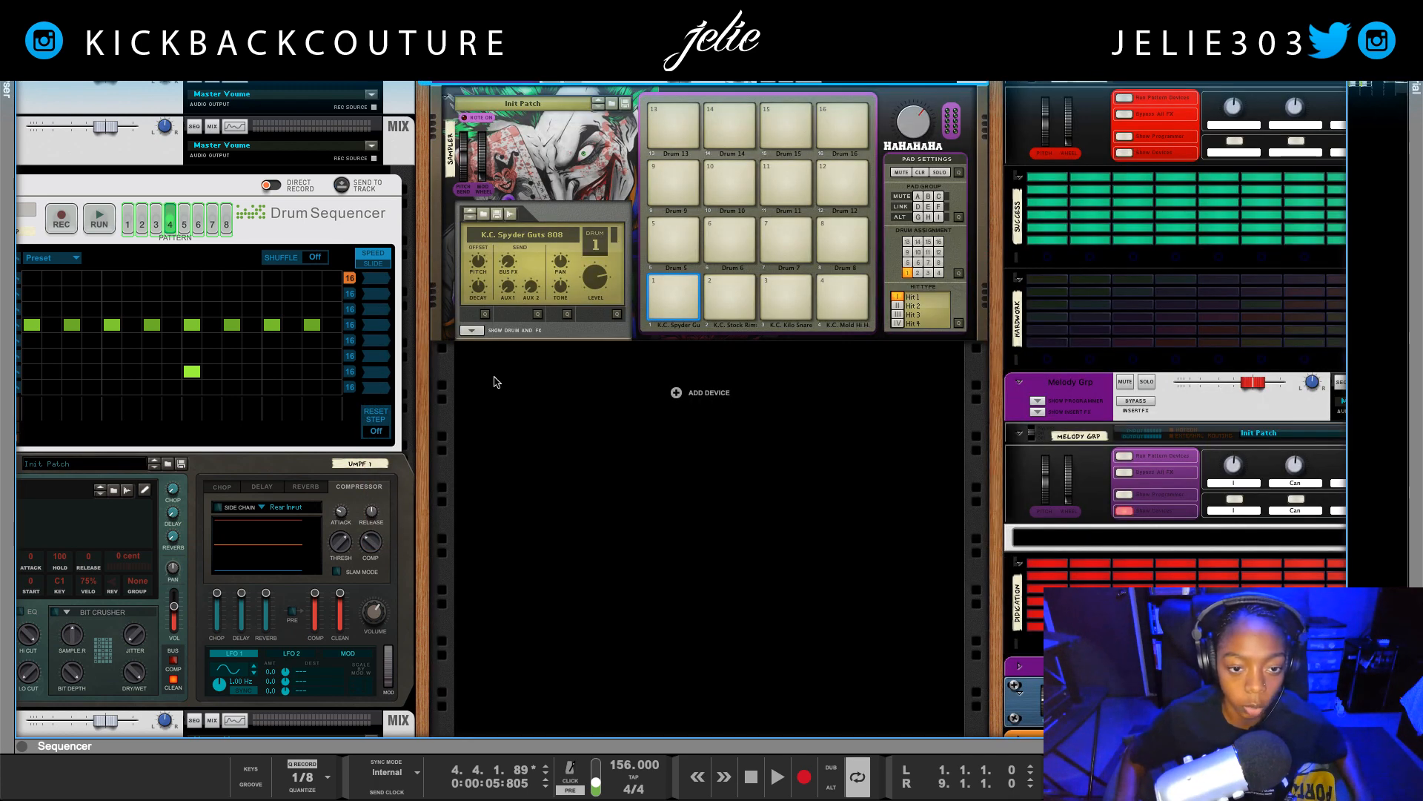
scroll(505, 393, "right", 1)
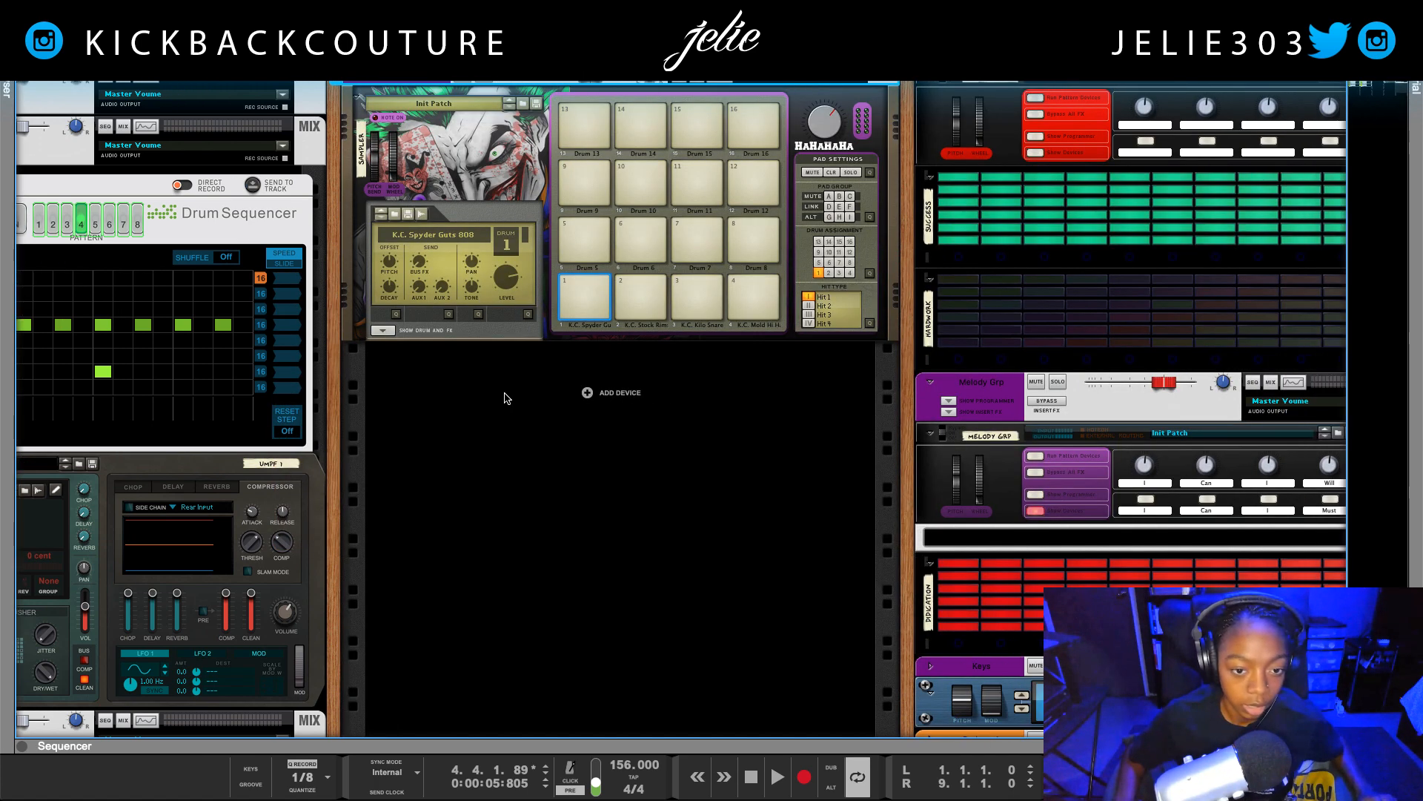
left_click(587, 400)
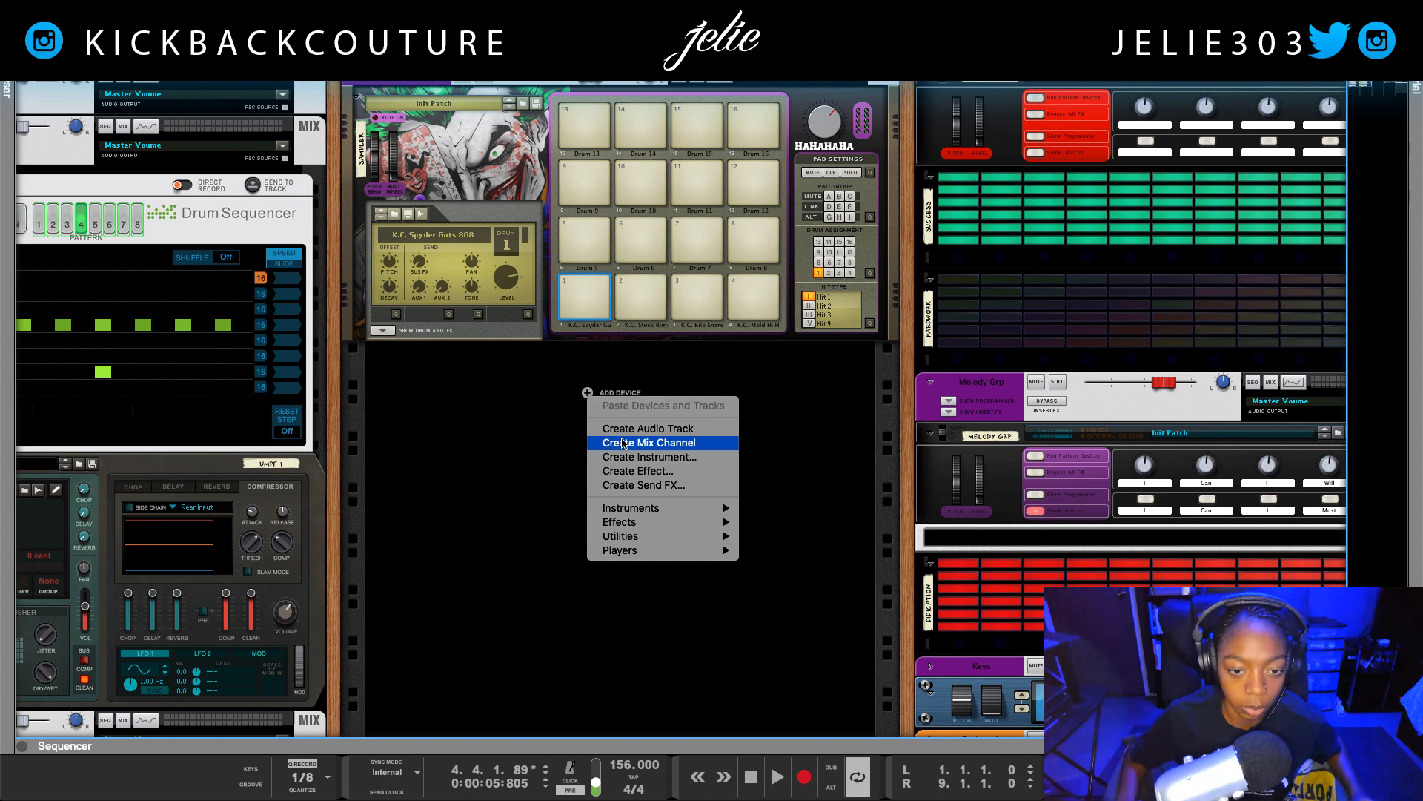
left_click(622, 443)
- Audition Kong's drum pads 1 to 4
left_click(585, 291)
left_click(642, 287)
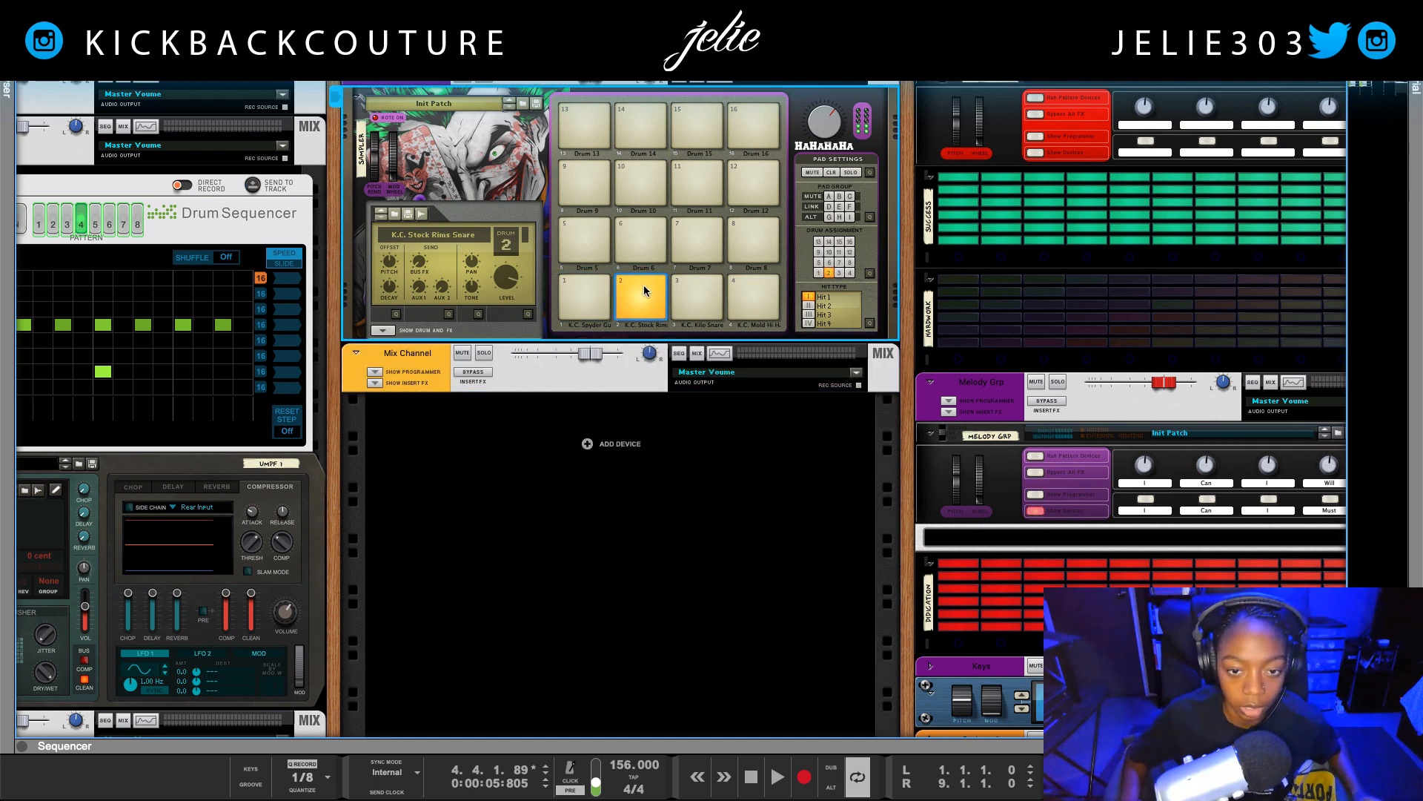
left_click(691, 288)
left_click(746, 286)
left_click(602, 285)
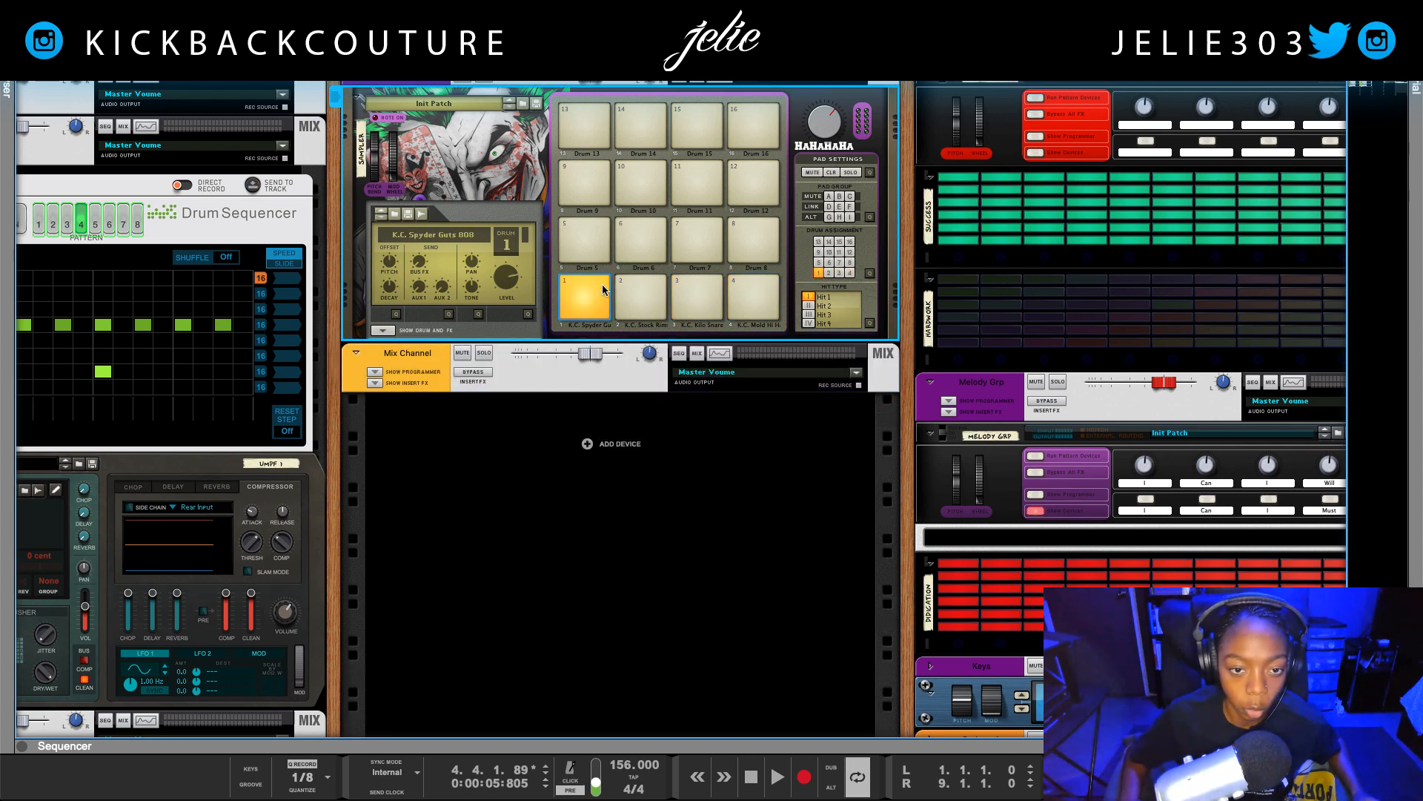
- Duplicate the new mix channel three times to make one channel for each of the four drum sounds
left_click(413, 356)
key("ctrl+d")
key("ctrl+d")
key("ctrl+d")
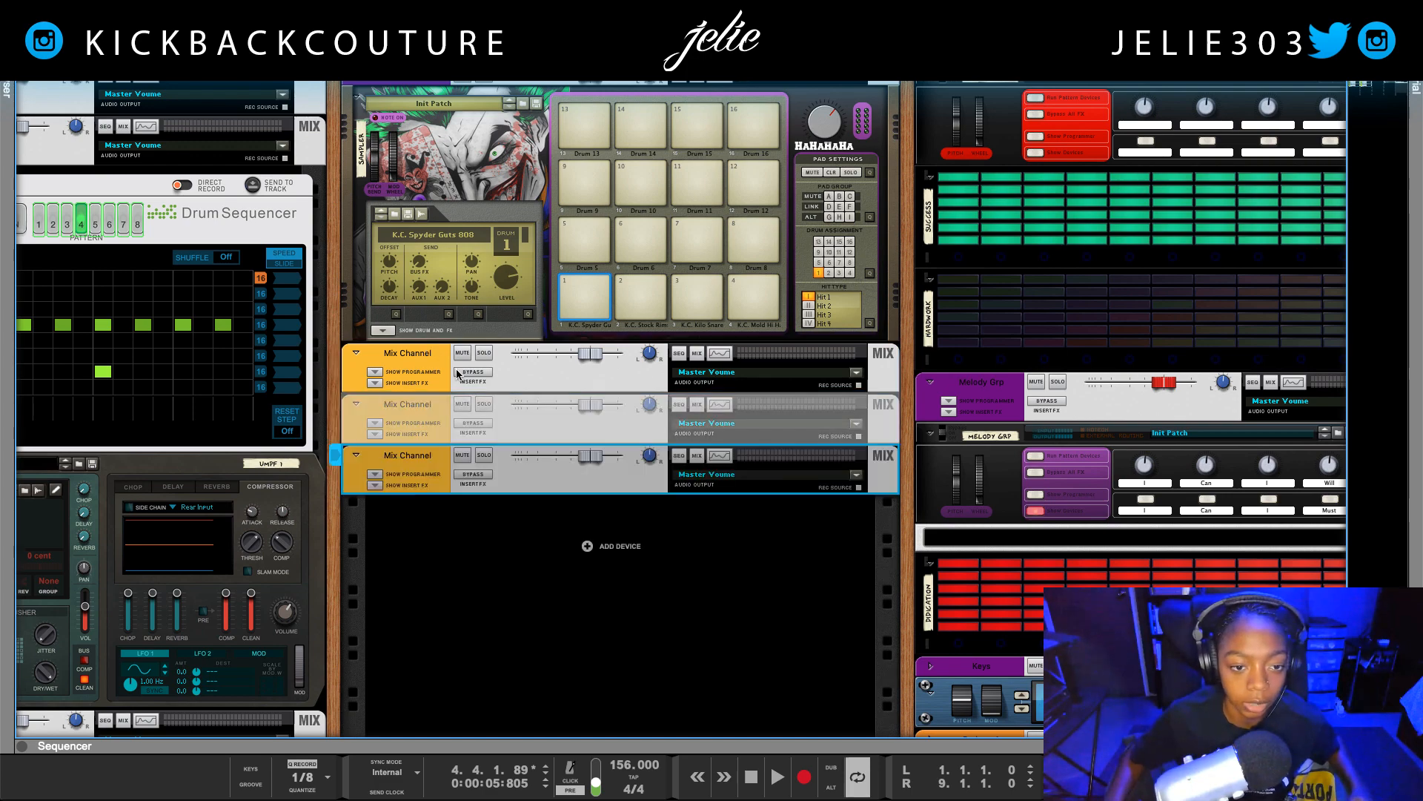
- Flip the rack to its rear and cable Kong's main audio output to the first mix channel's input
key("Tab")
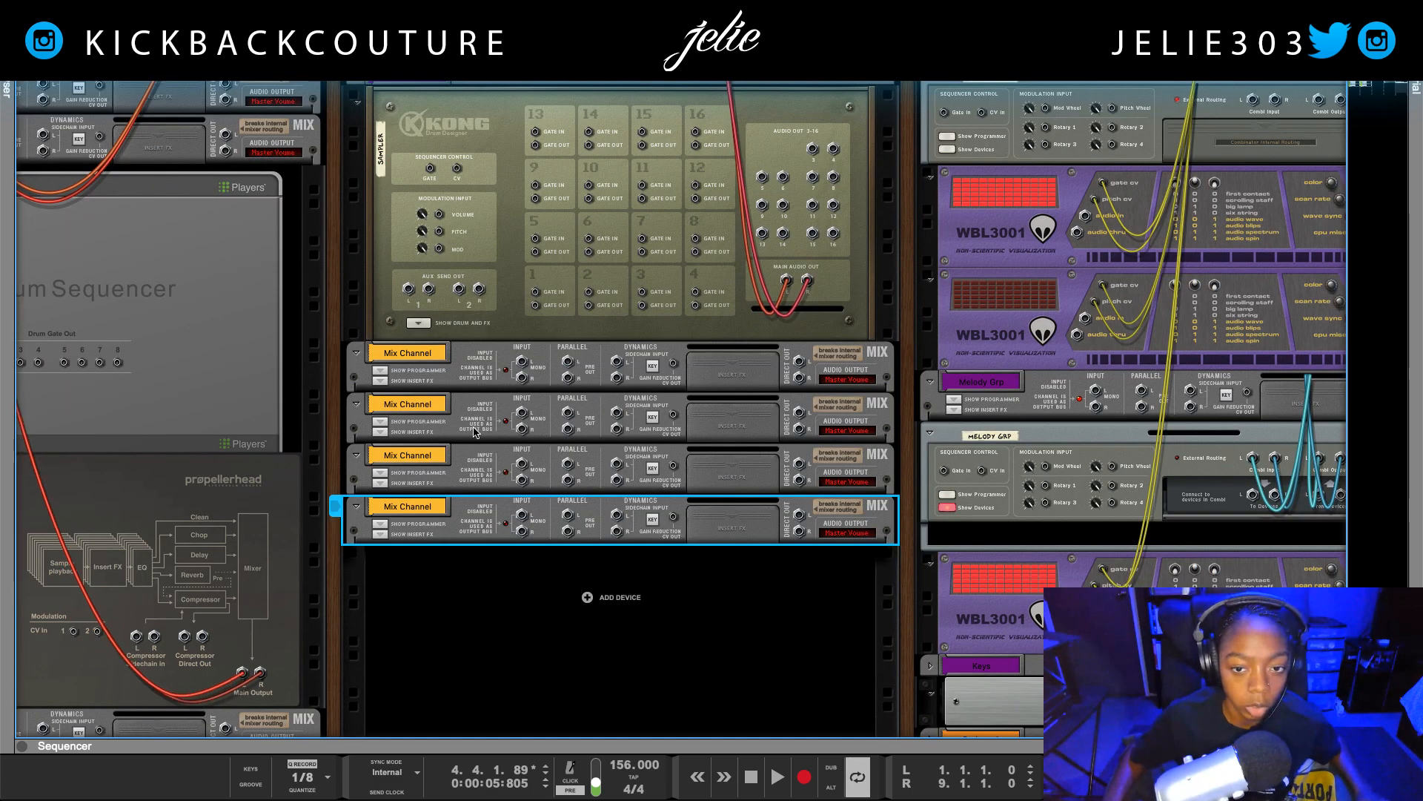
key("Tab")
key("Tab")
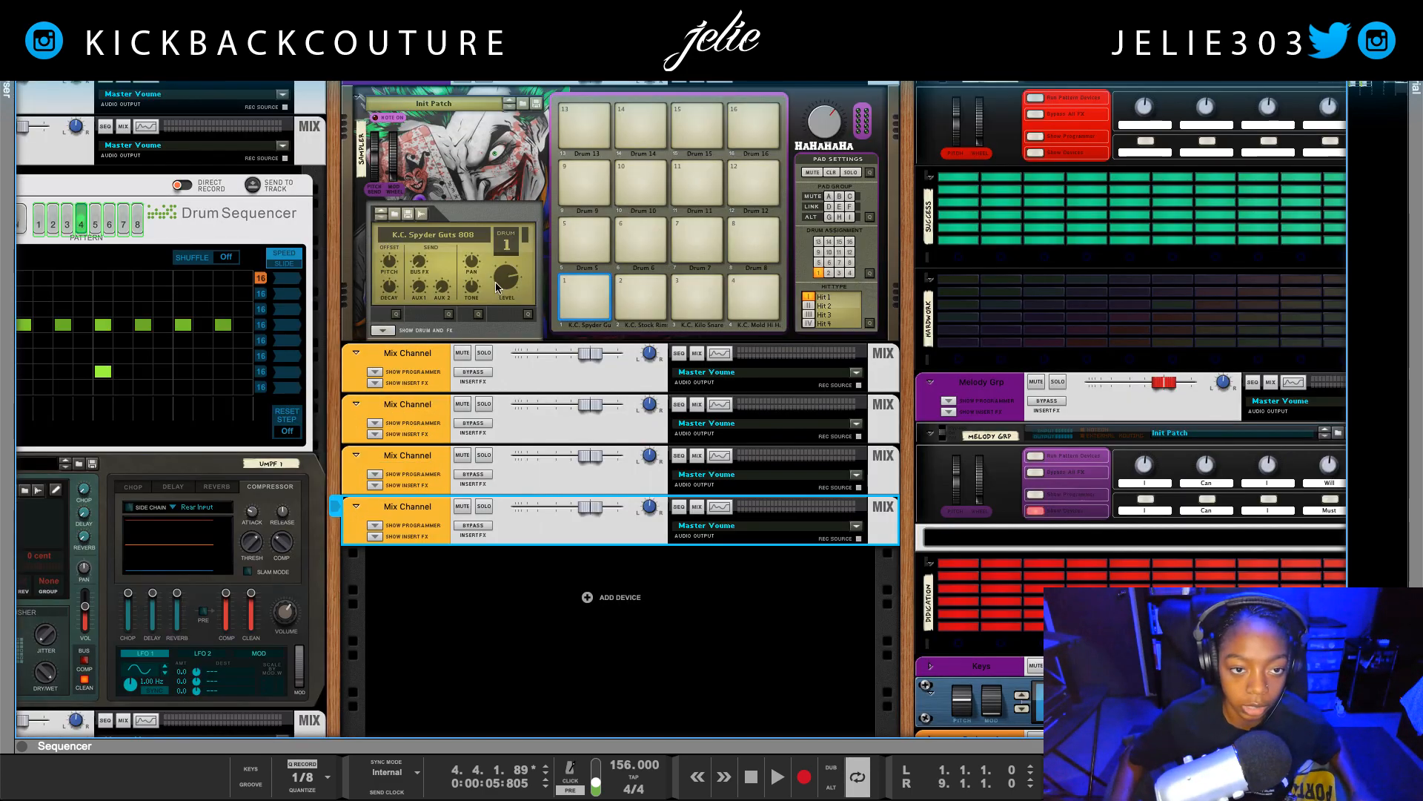
key("Tab")
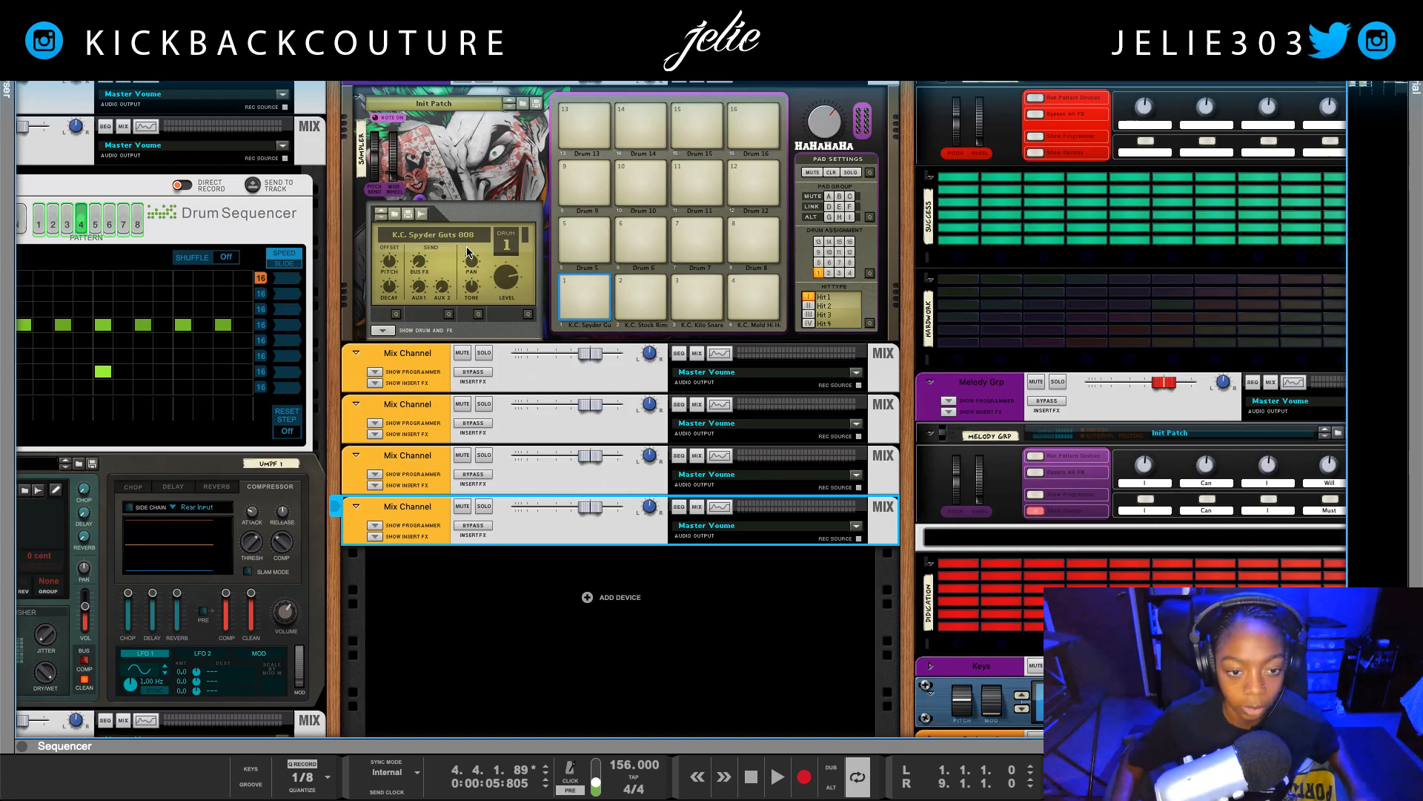
key("Tab")
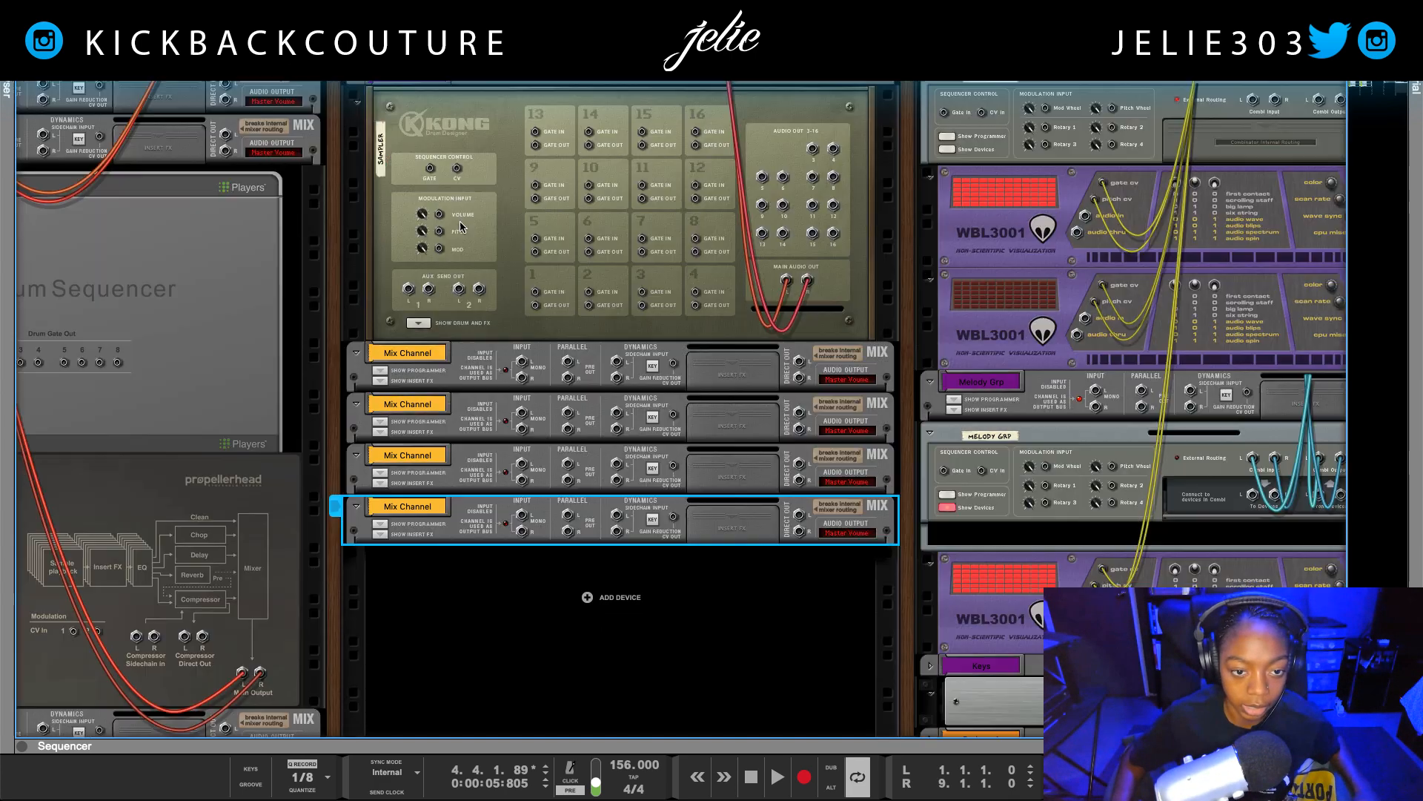
key("Tab")
key("Tab")
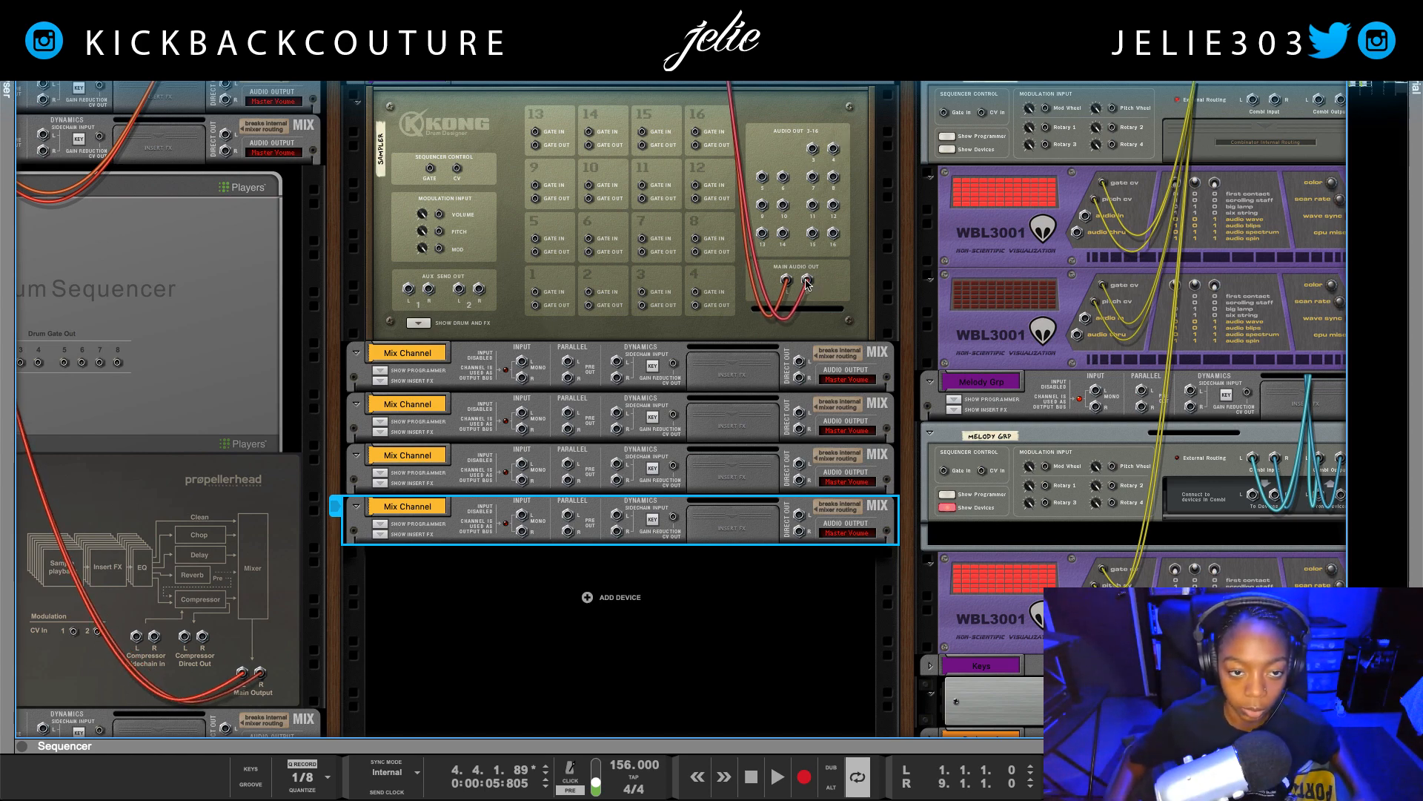
left_click_drag(806, 283, 522, 361)
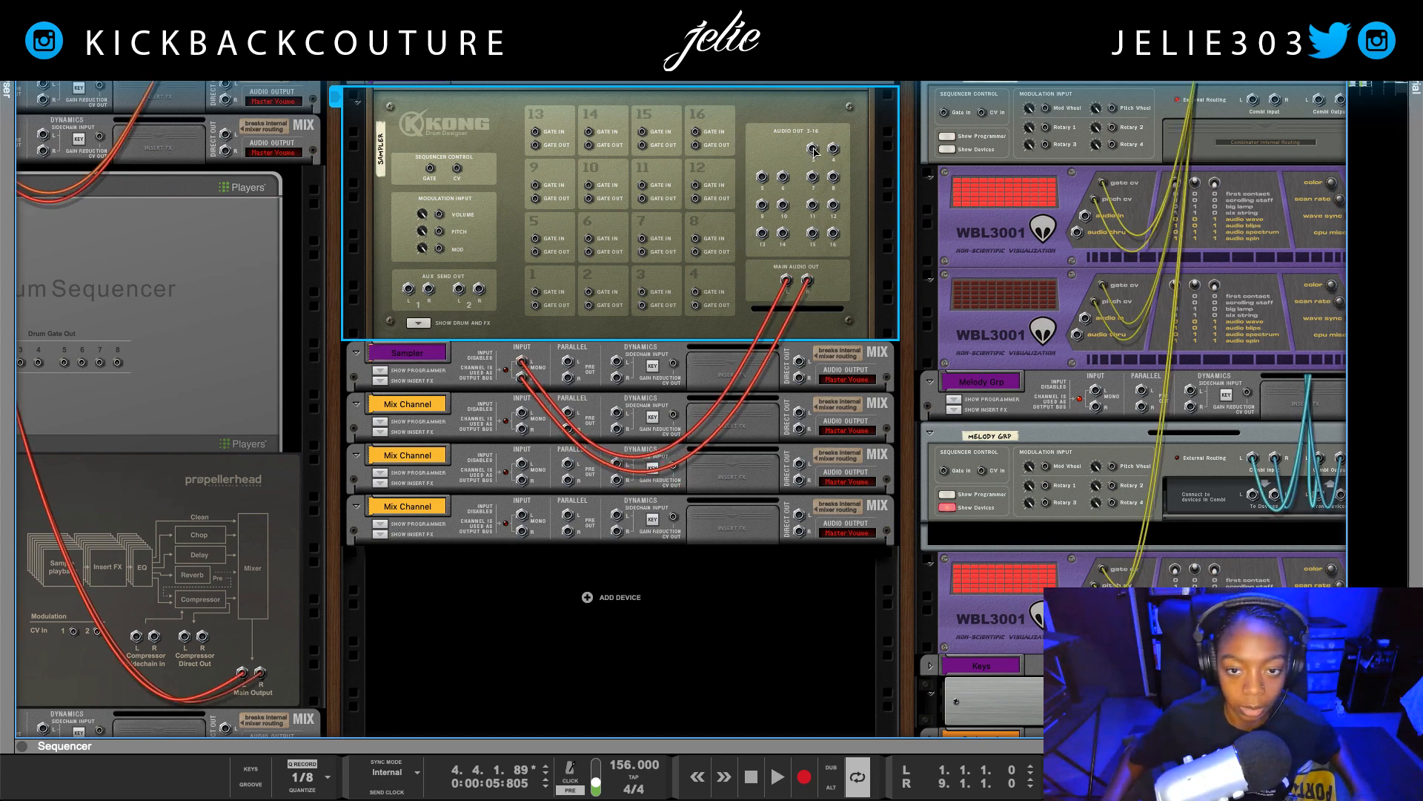
- Unplug Kong's right main audio output so only the left output feeds the first mix channel
left_click_drag(812, 149, 782, 322)
left_click_drag(523, 413, 522, 363)
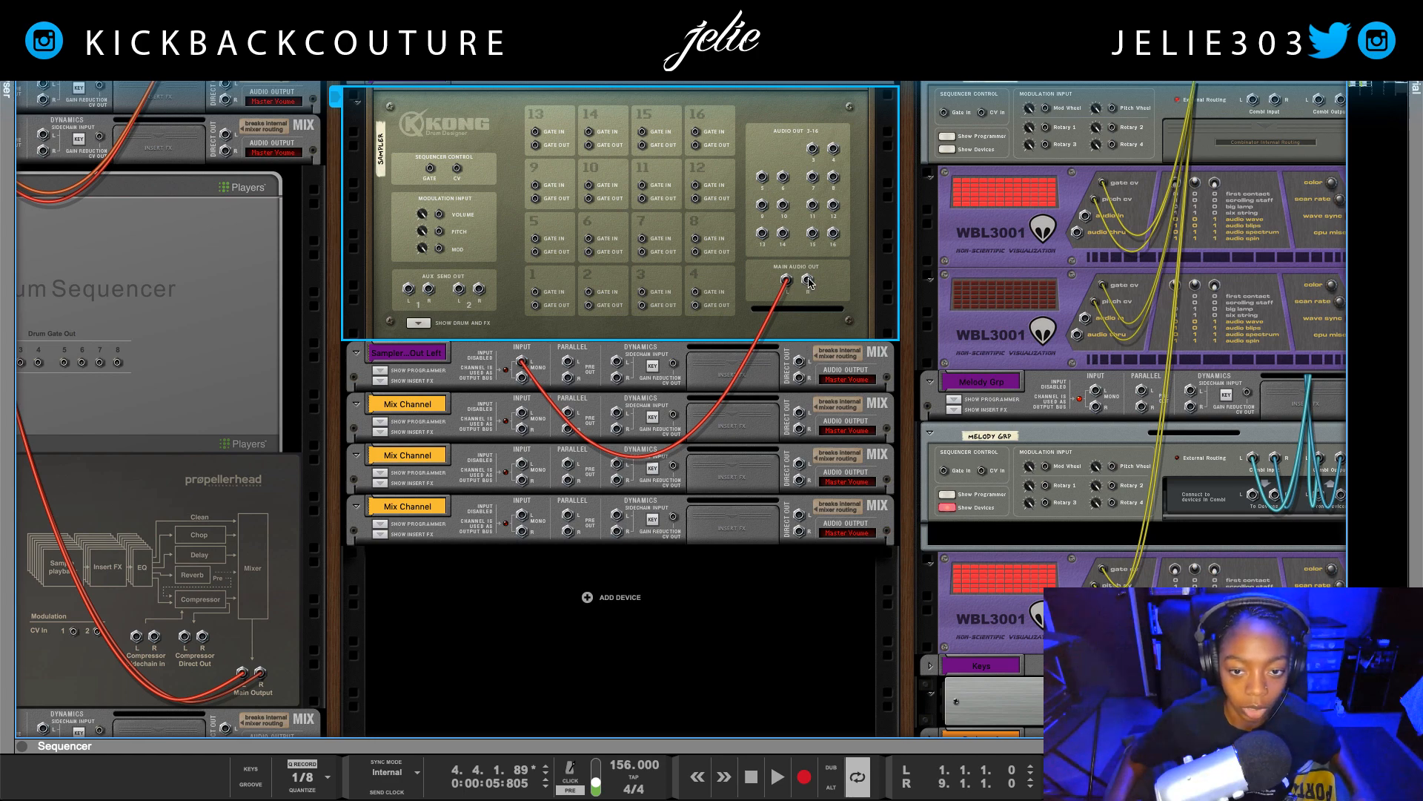
- Flip the rack to its front, show Kong's drum and FX section, and route drum 1 to Main Output L/R
key("Tab")
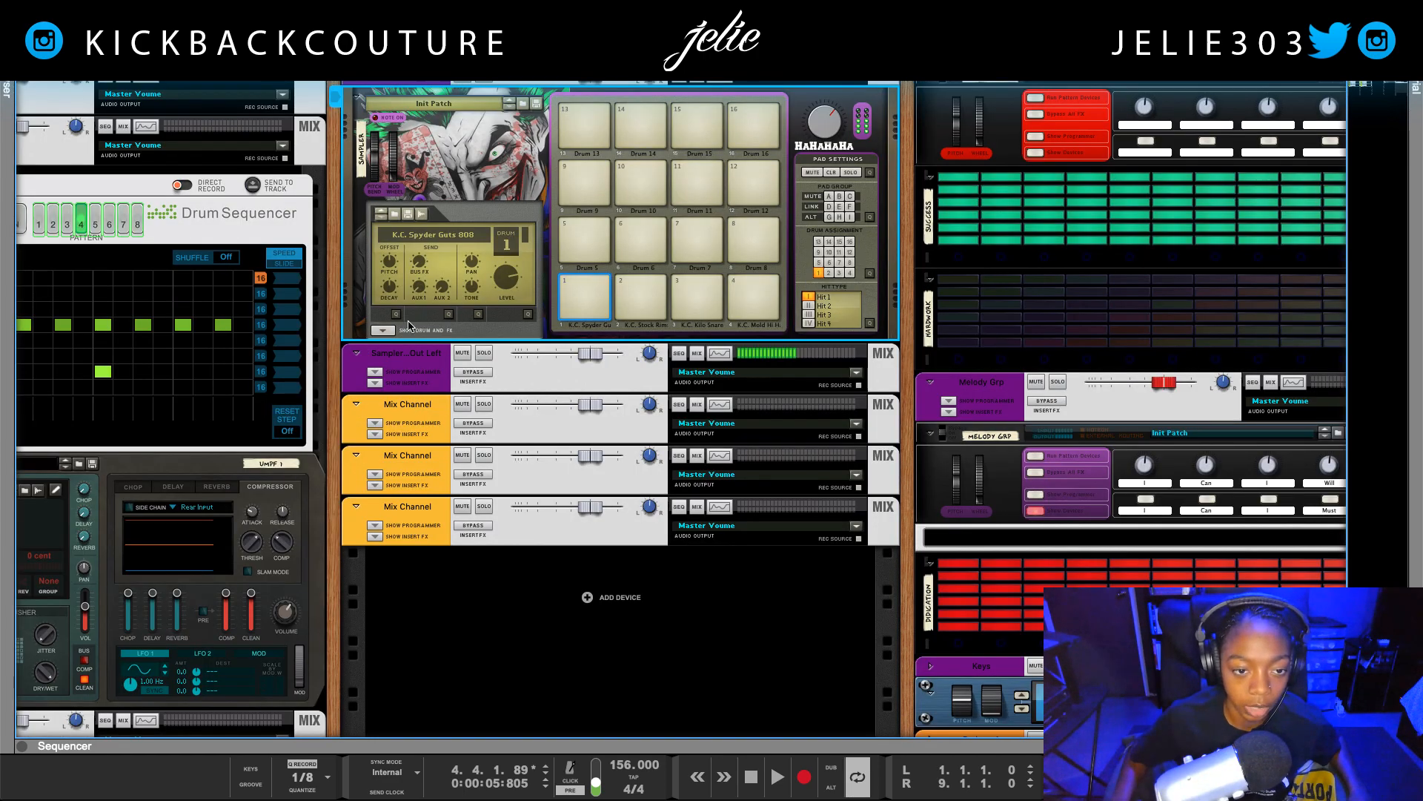
left_click(383, 330)
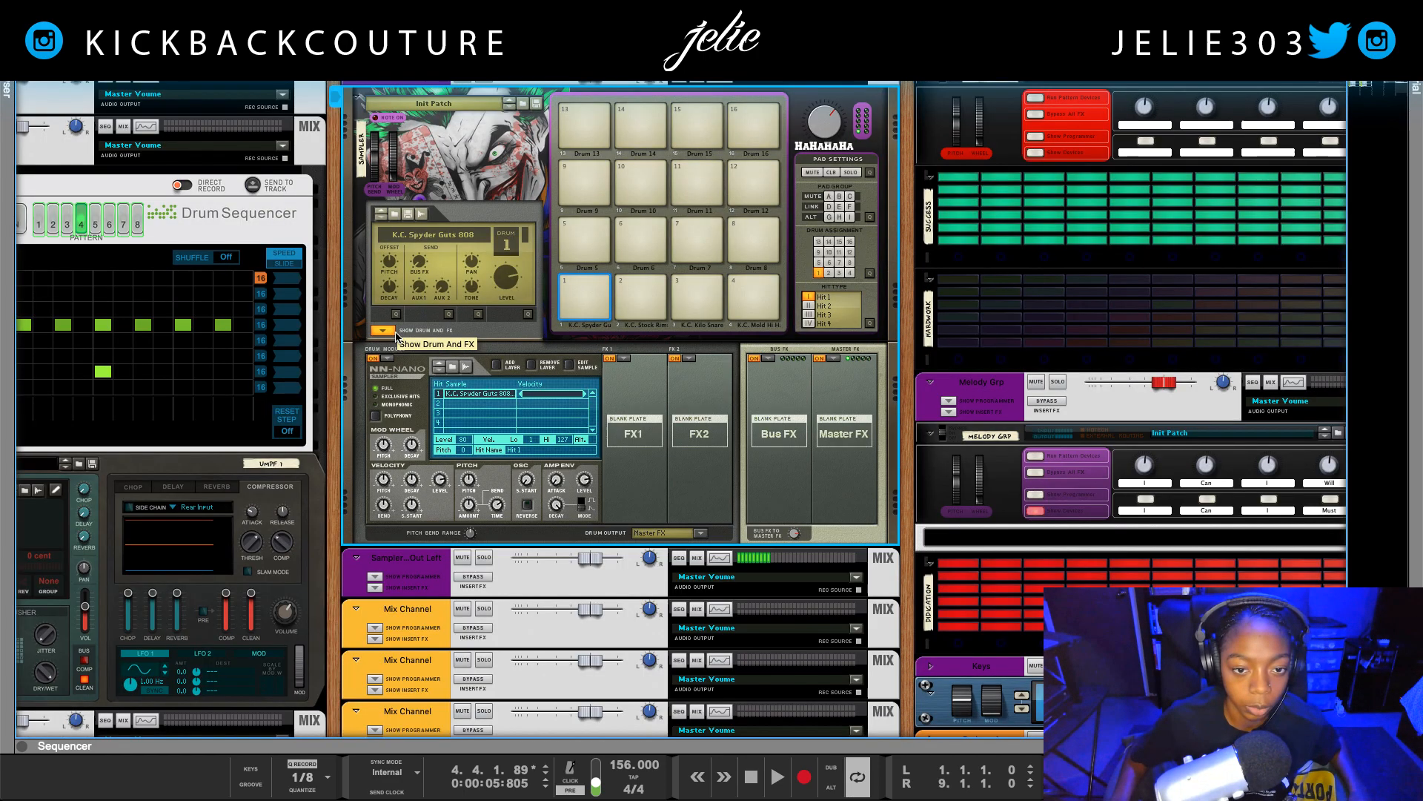
left_click(701, 534)
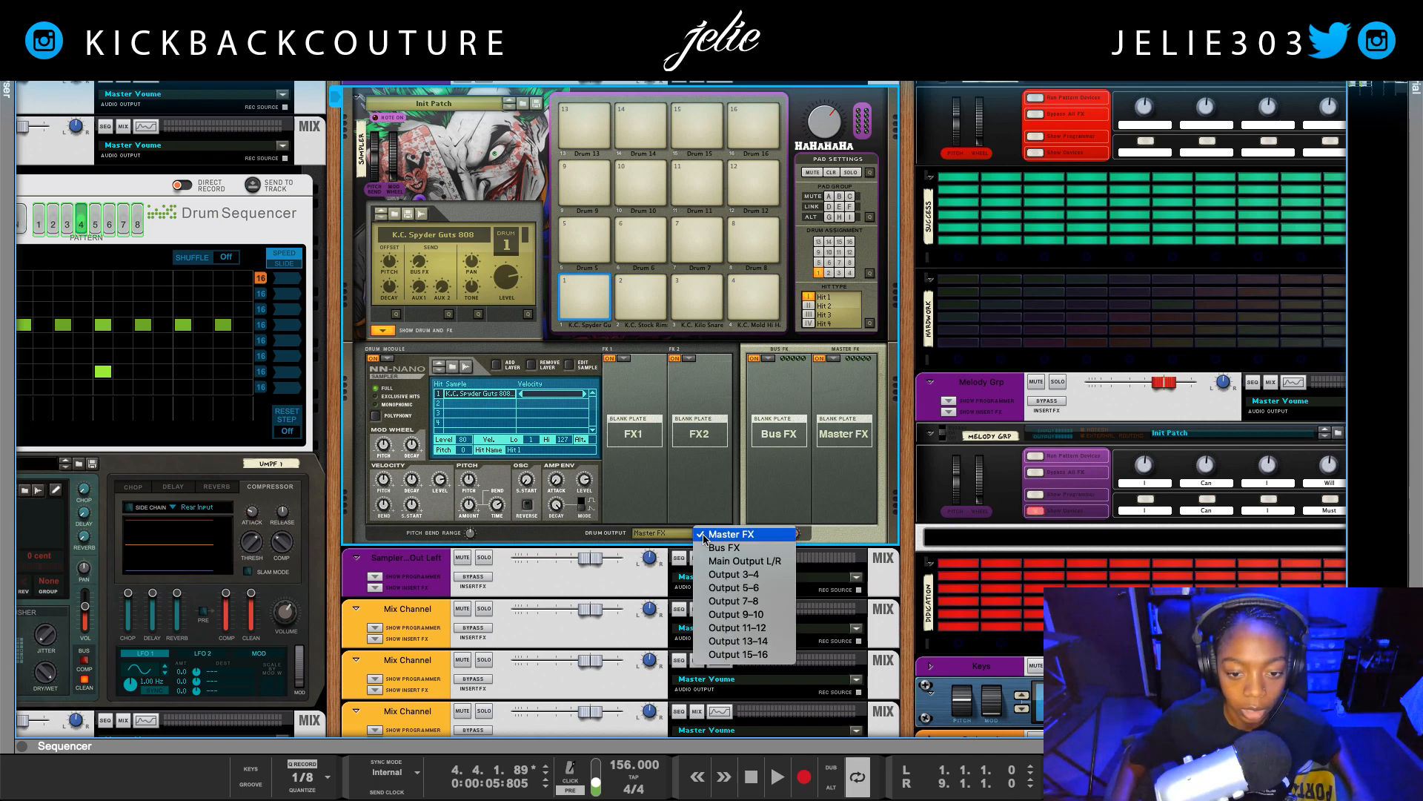
left_click(739, 563)
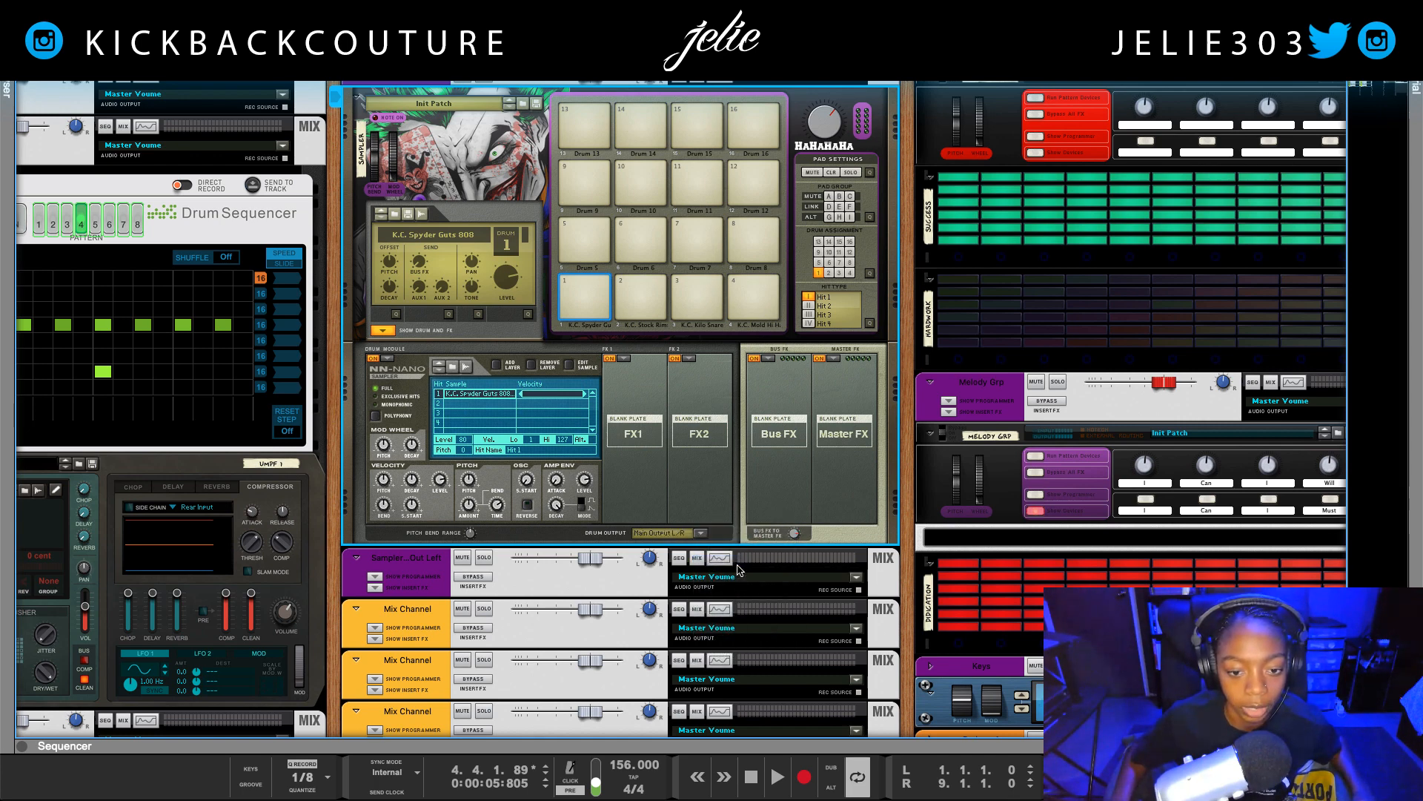
- Play the pattern to check Kong's signal on the first mix channel's meter
key("Tab")
key("Tab")
key("space")
key("space")
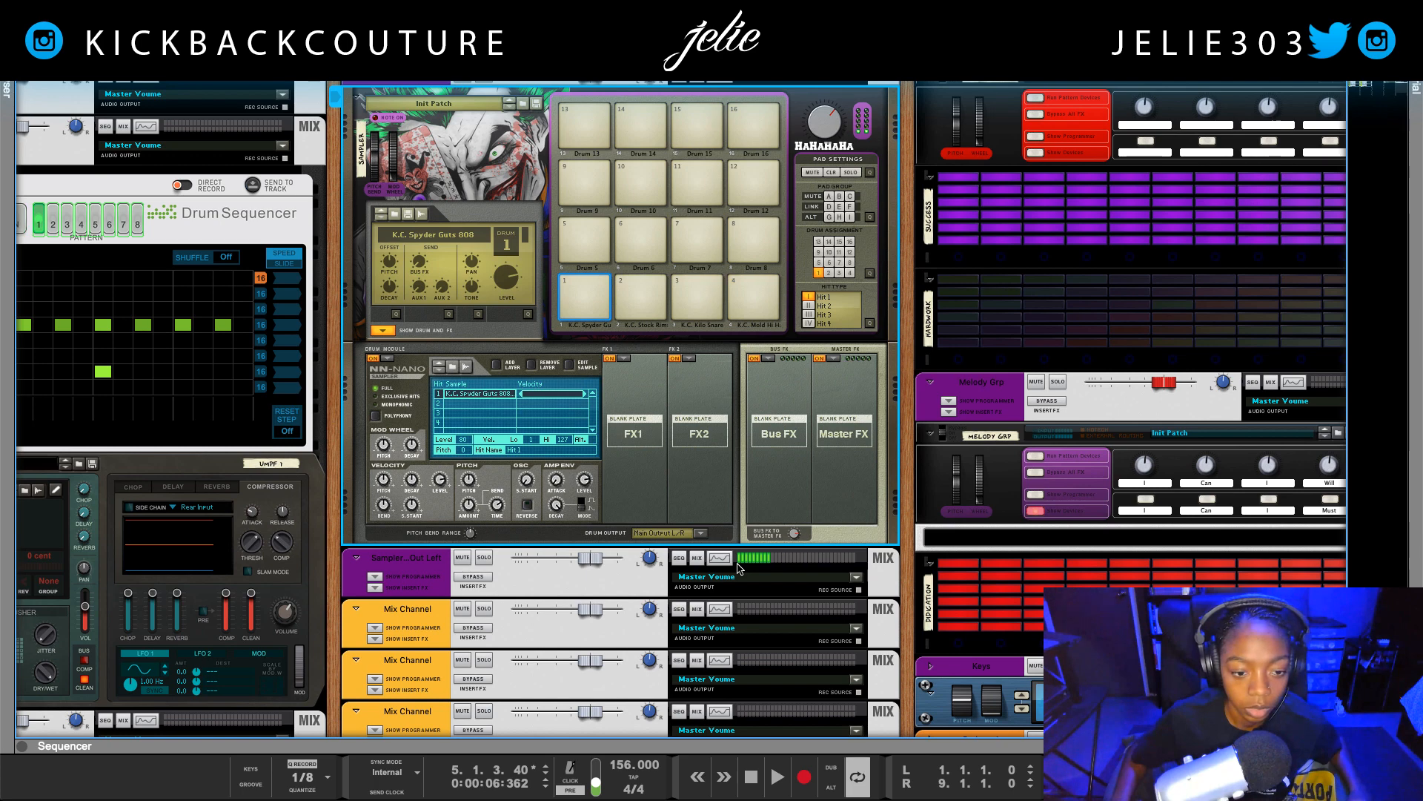
key("space")
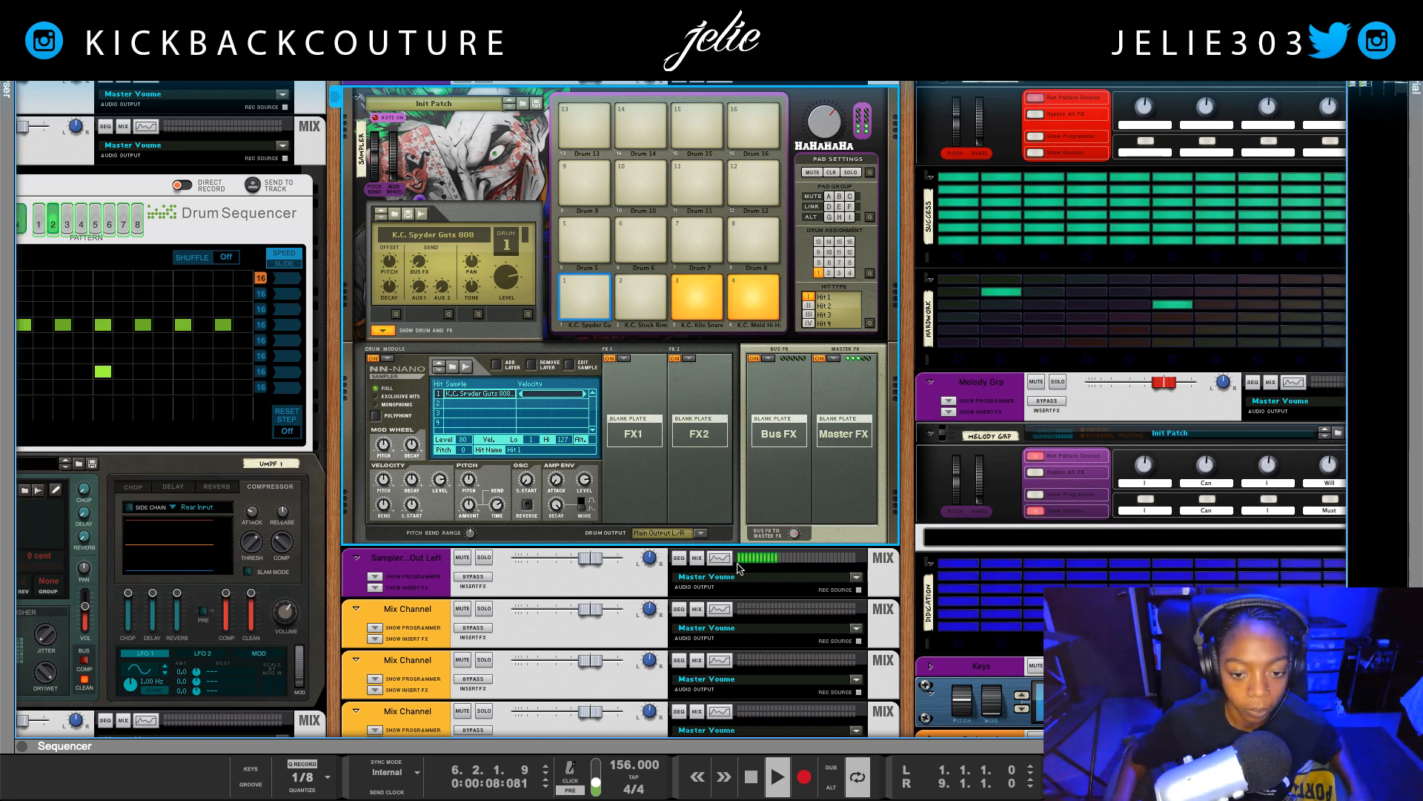
- Reconnect Kong's right main output to the first mix channel, play the pattern in stereo, and unplug that right cable again
key("Tab")
key("space")
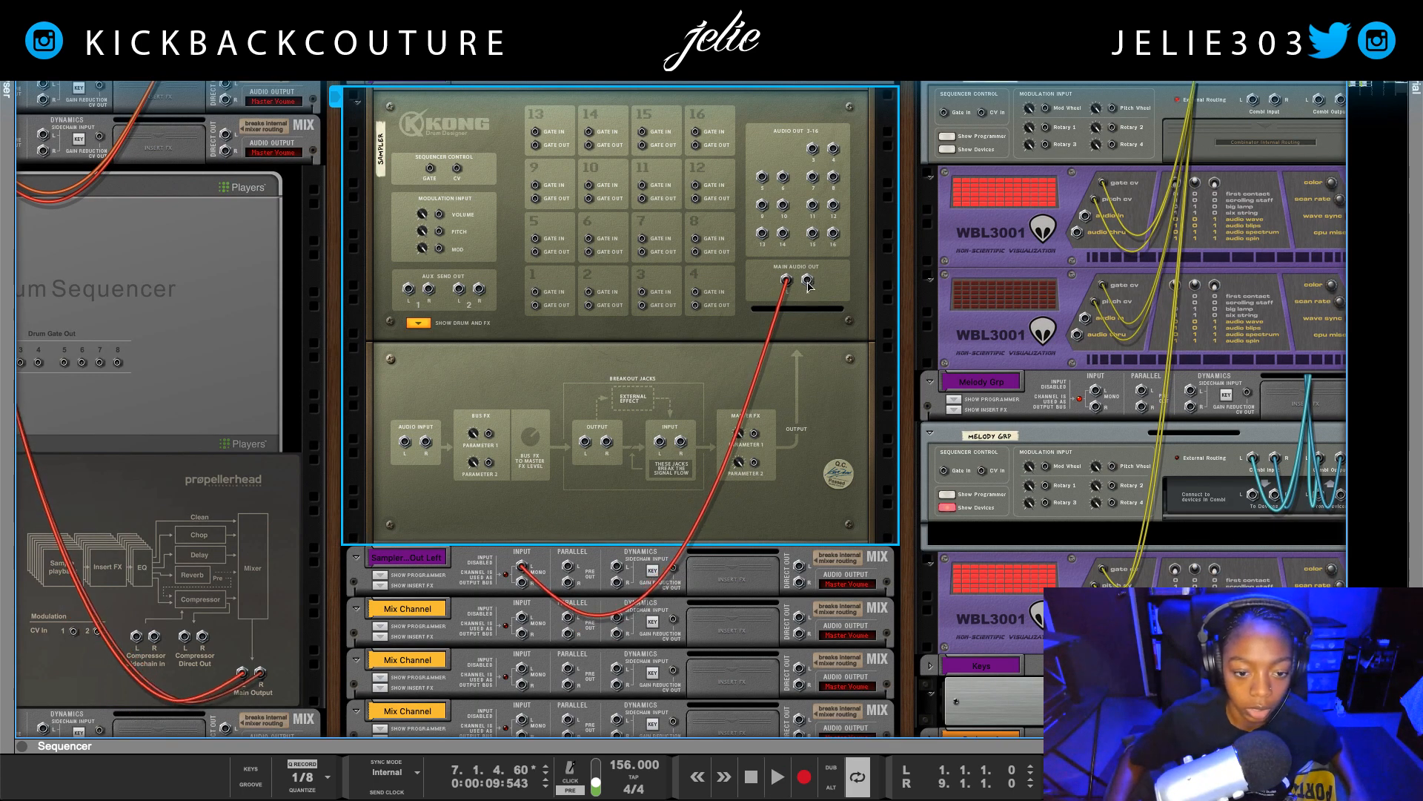
key("Tab")
key("space")
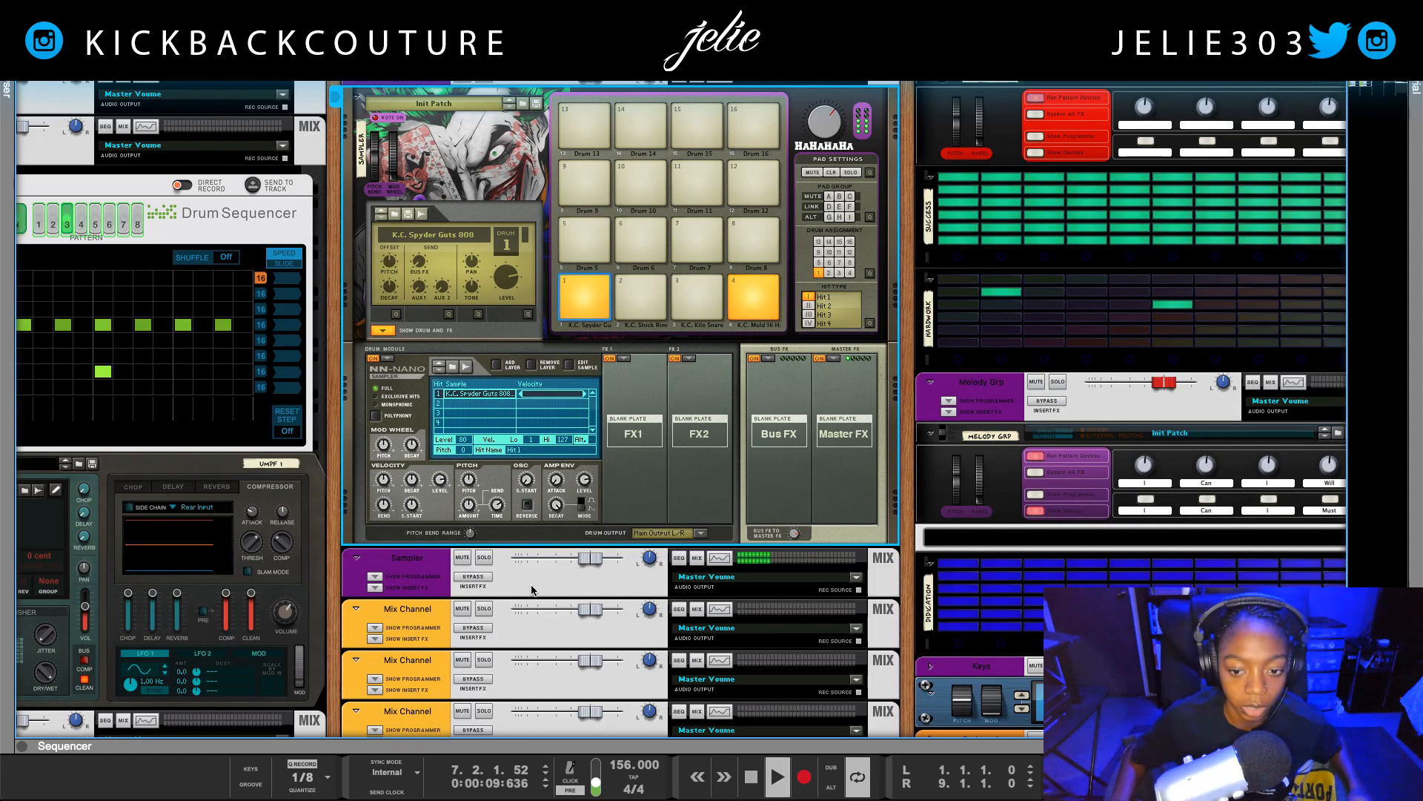
key("space")
key("Tab")
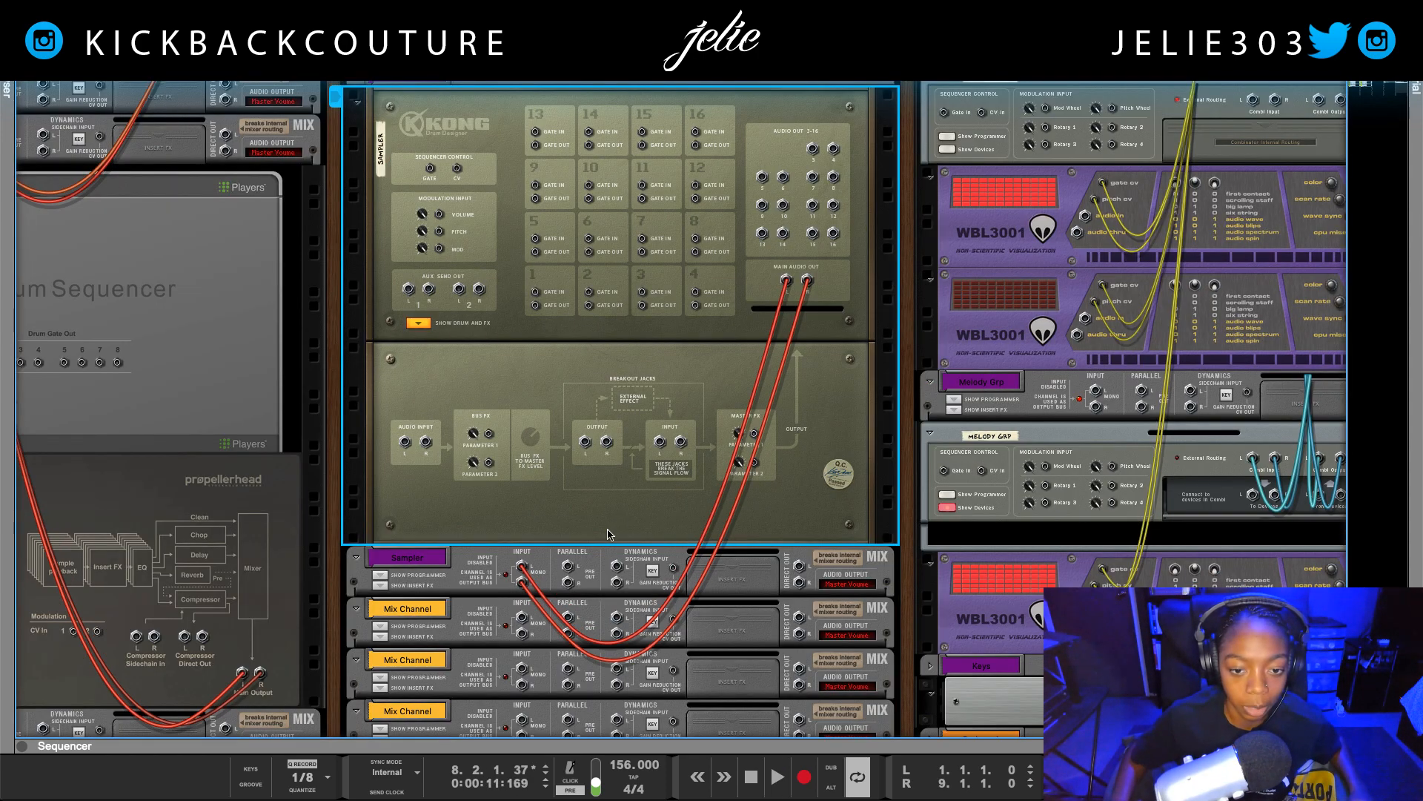
left_click_drag(808, 281, 780, 394)
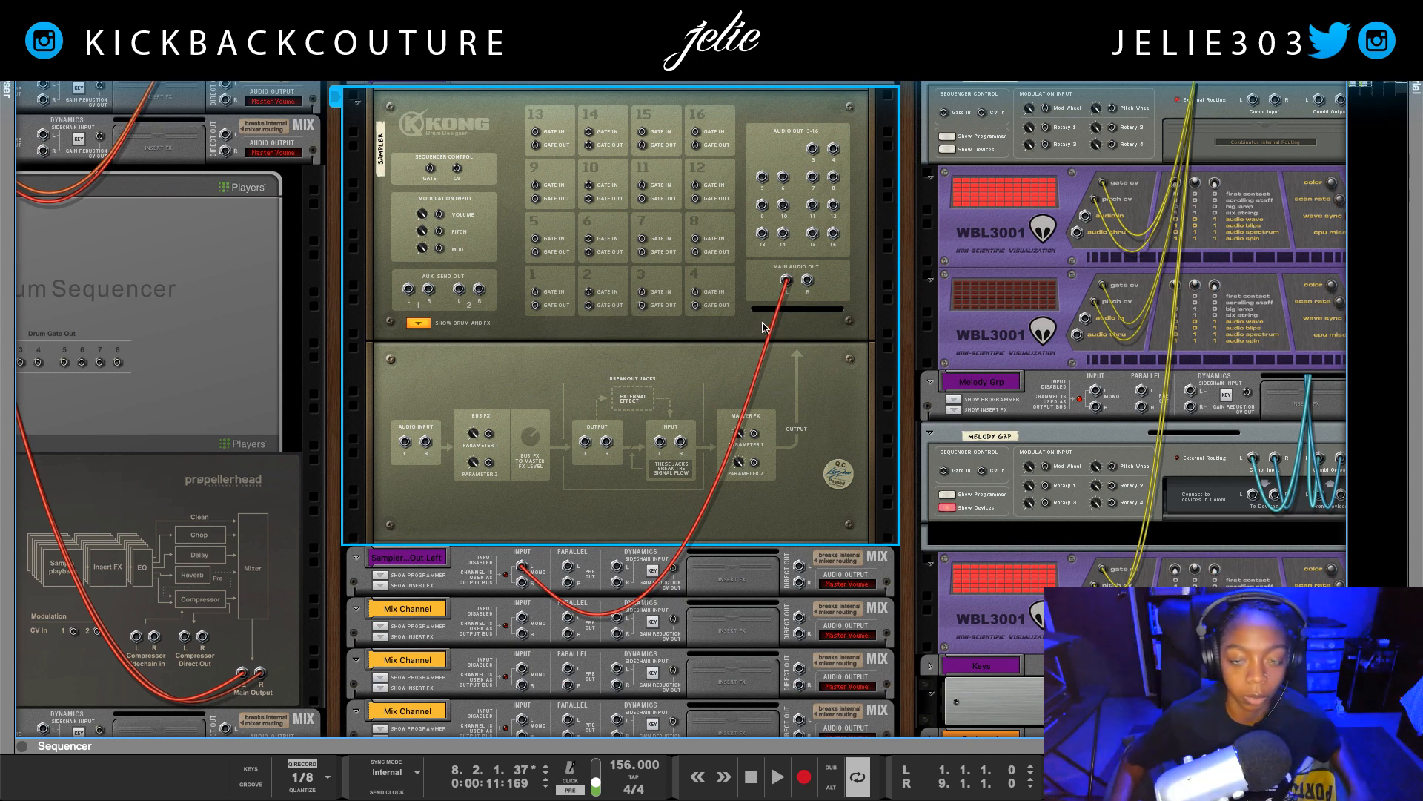
- Cable only Kong's audio output 3 to the second mix channel and route drum 2 to Output 3-4
left_click_drag(810, 145, 525, 621)
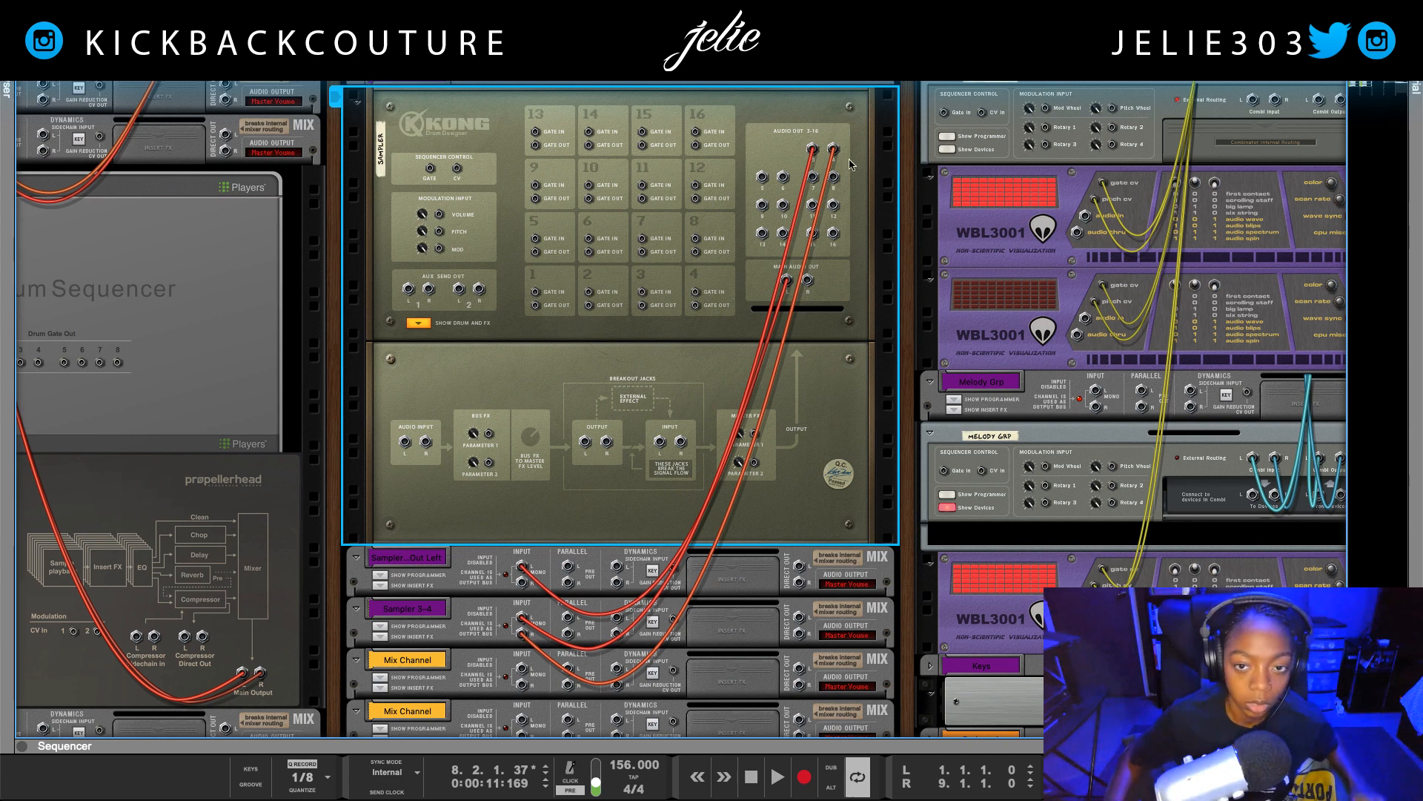
key("Tab")
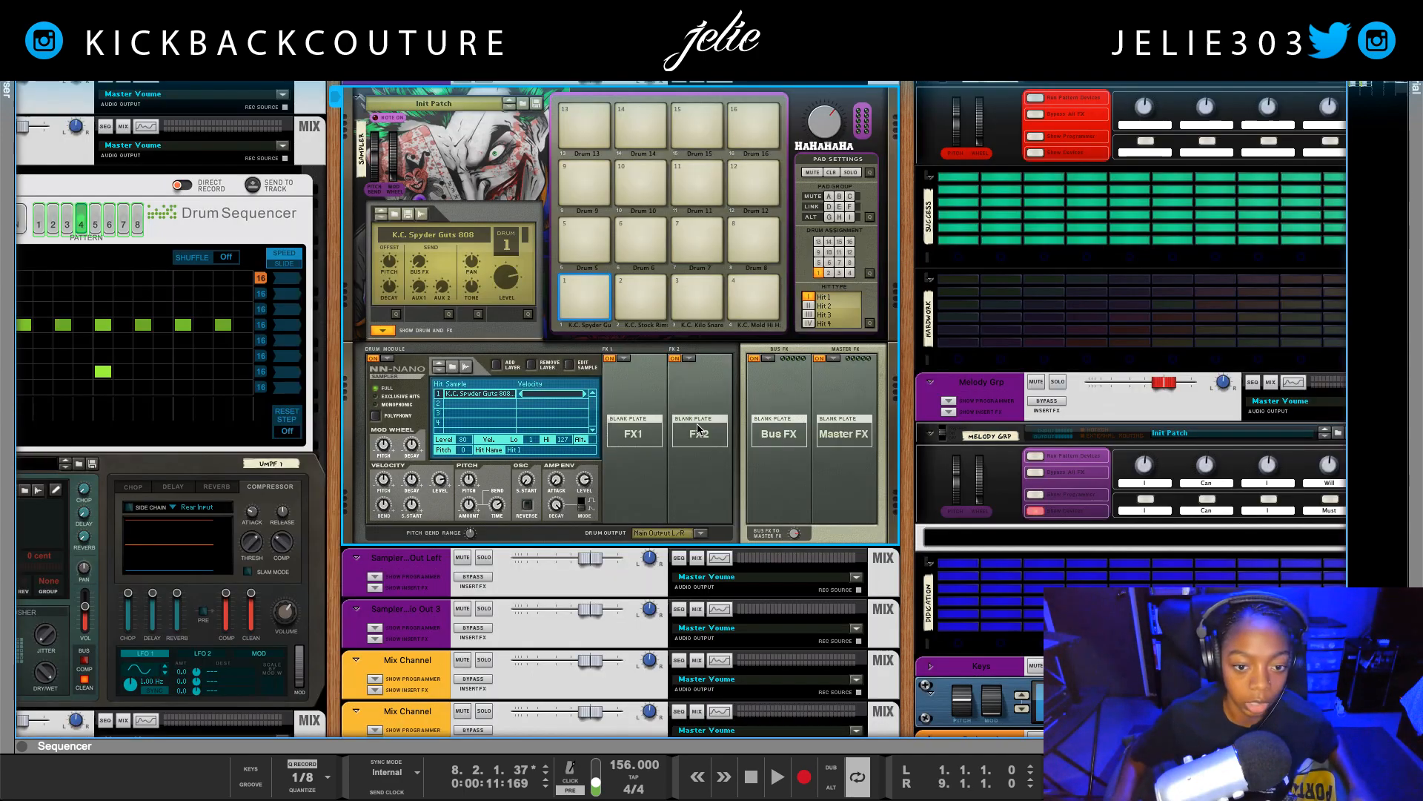
left_click(638, 289)
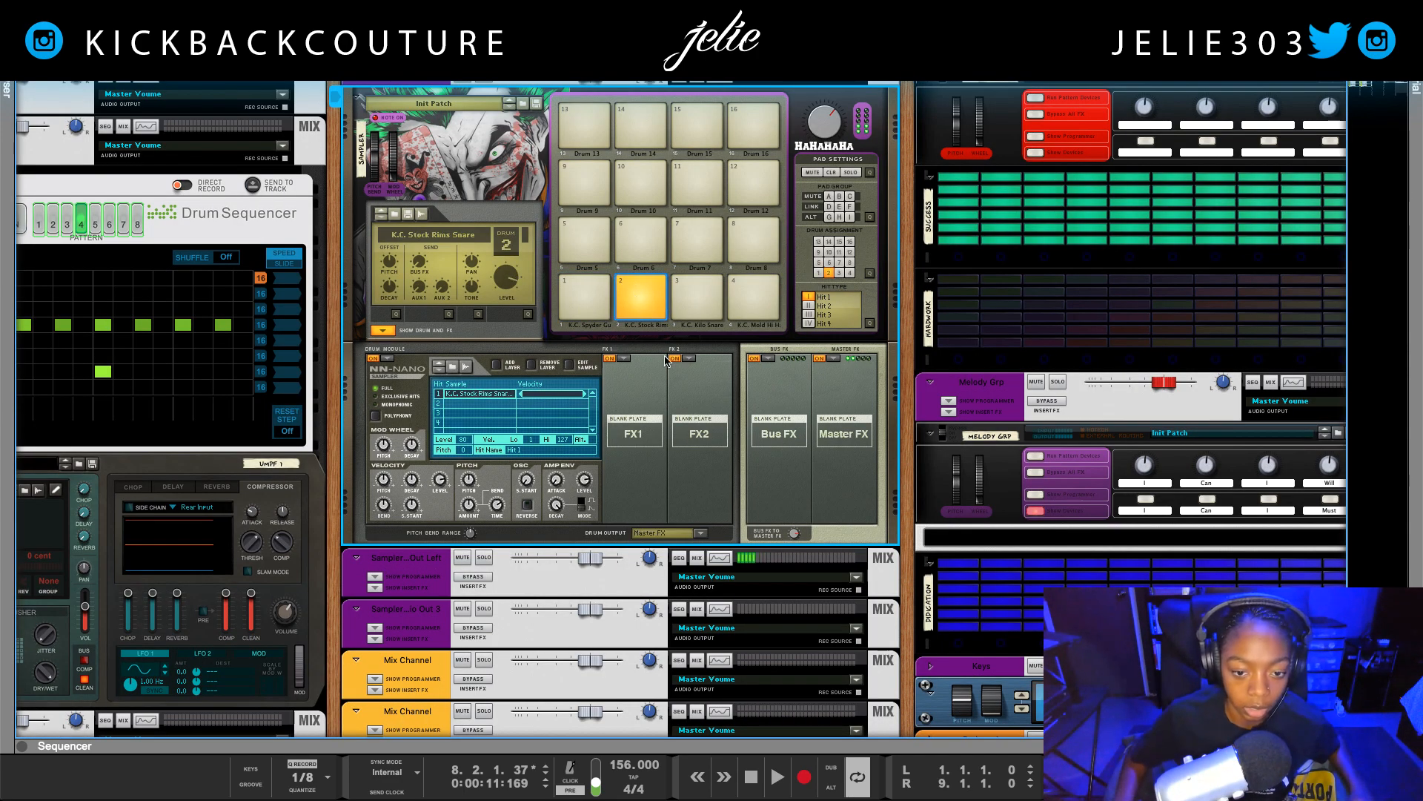
left_click(698, 533)
left_click(751, 574)
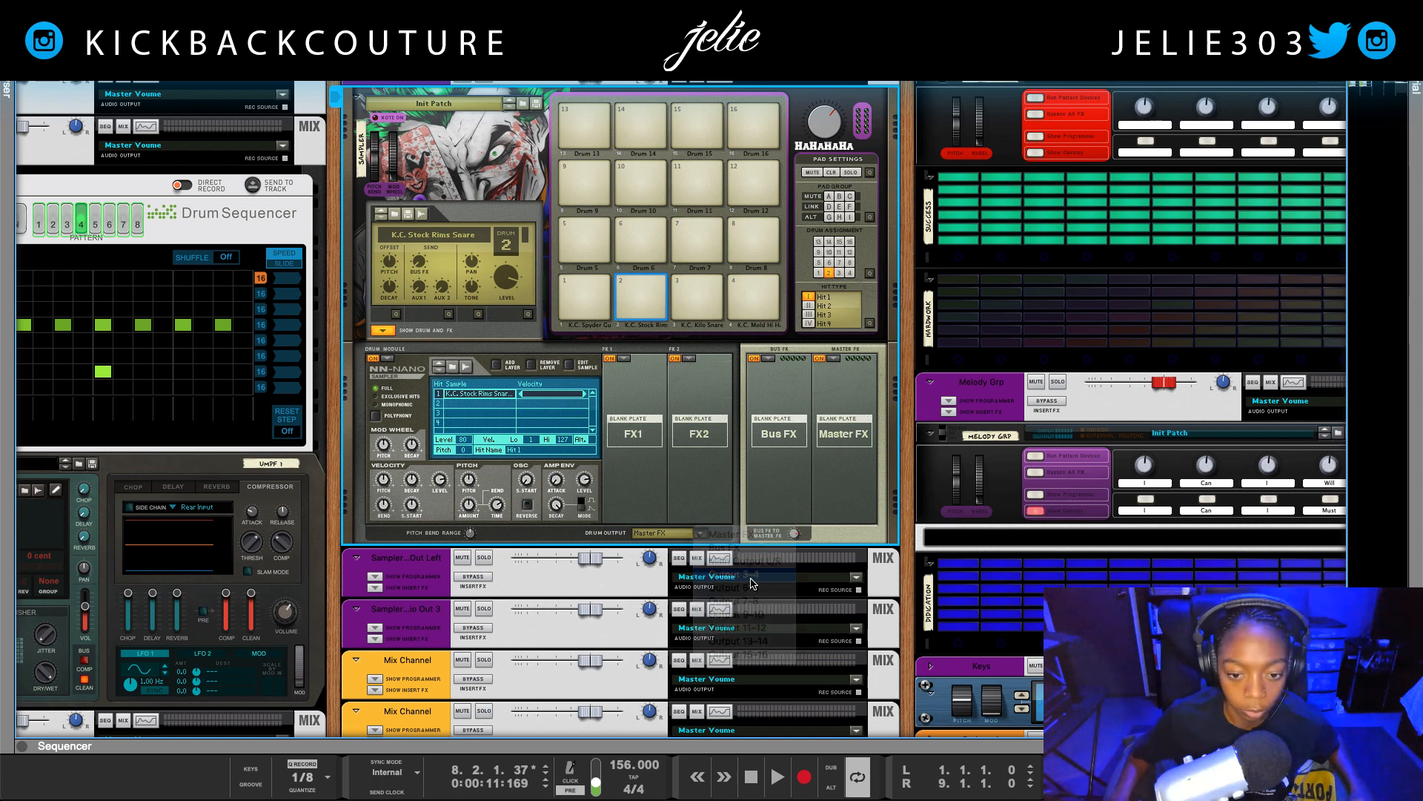
key("Tab")
key("Tab")
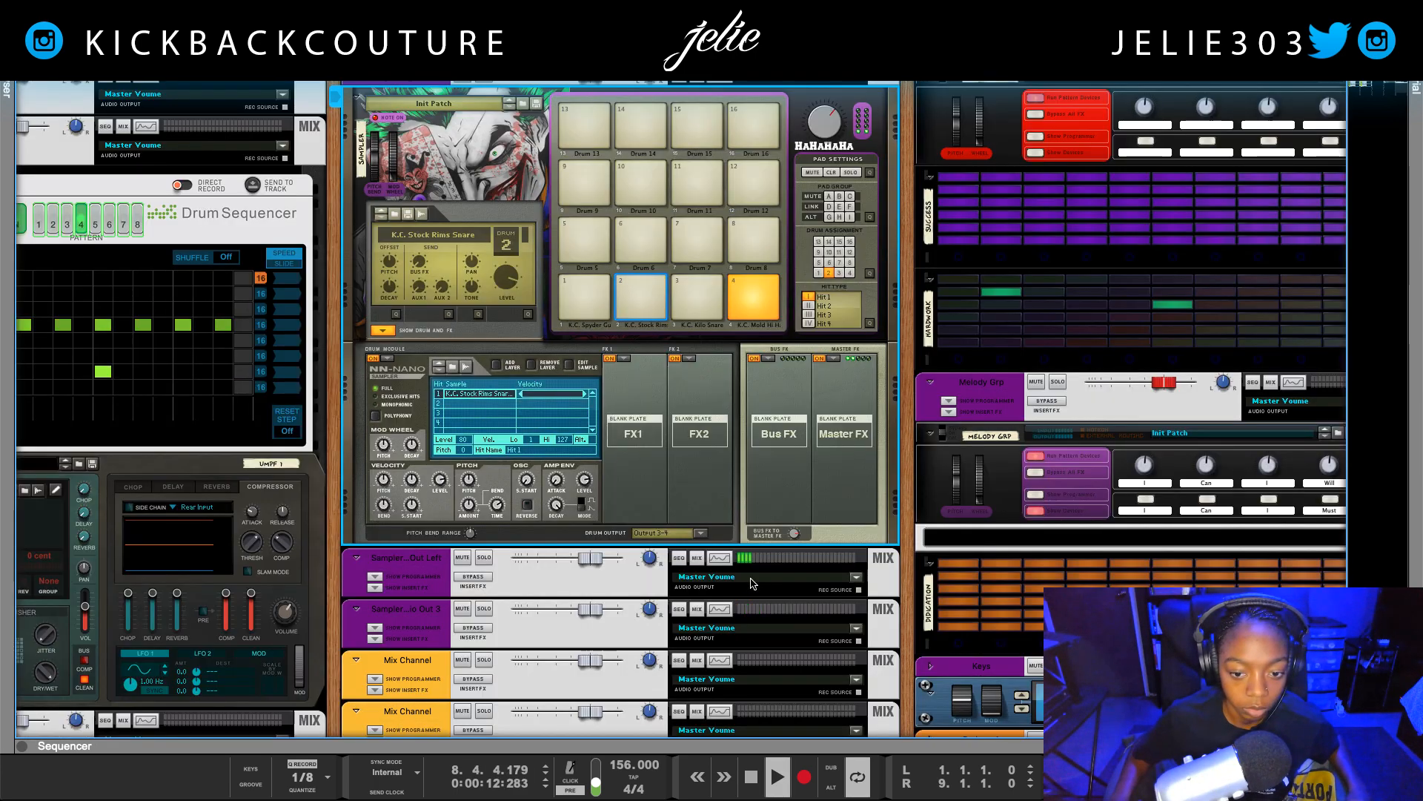
- Cable Kong's audio output 5 to the third mix channel and audio output 7 to the fourth
key("Tab")
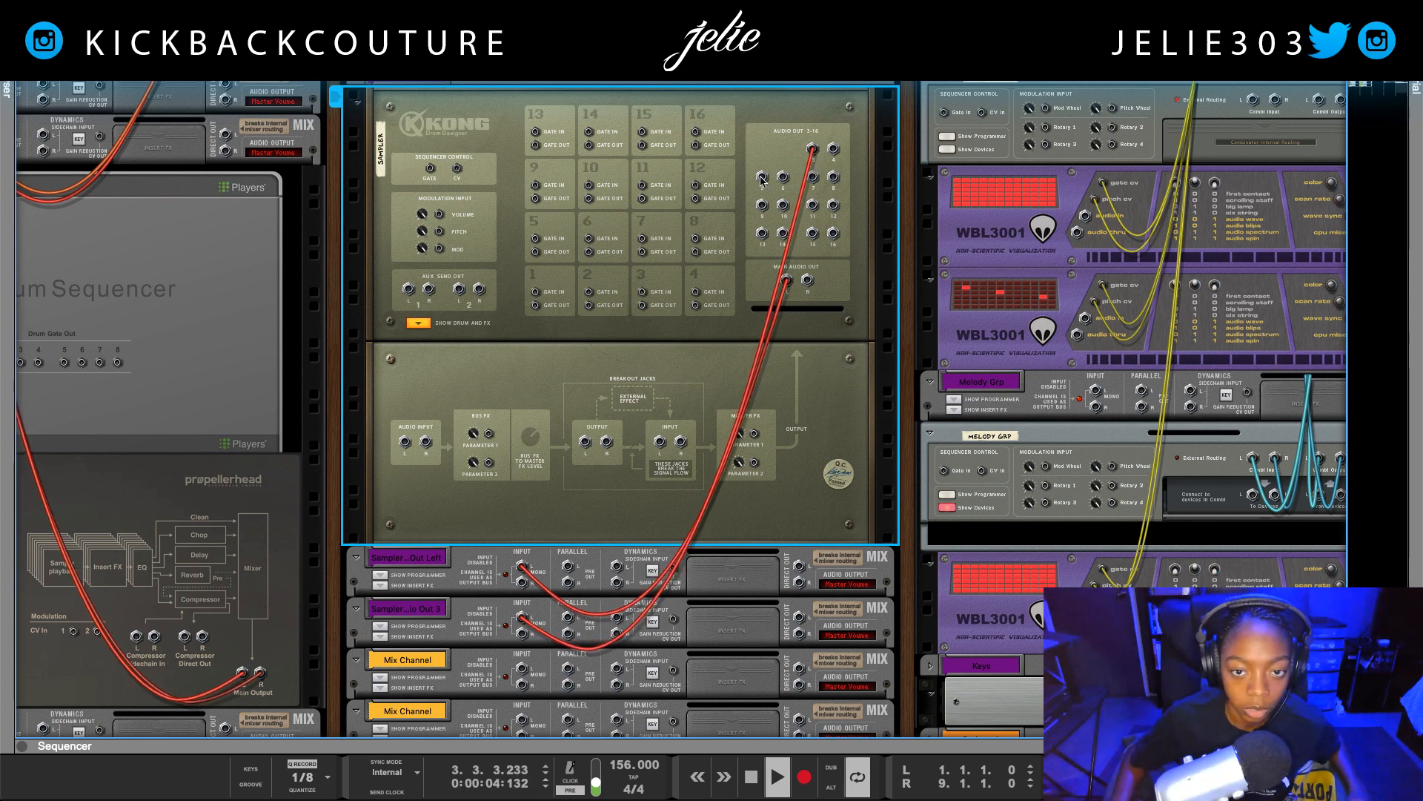
left_click_drag(762, 178, 522, 667)
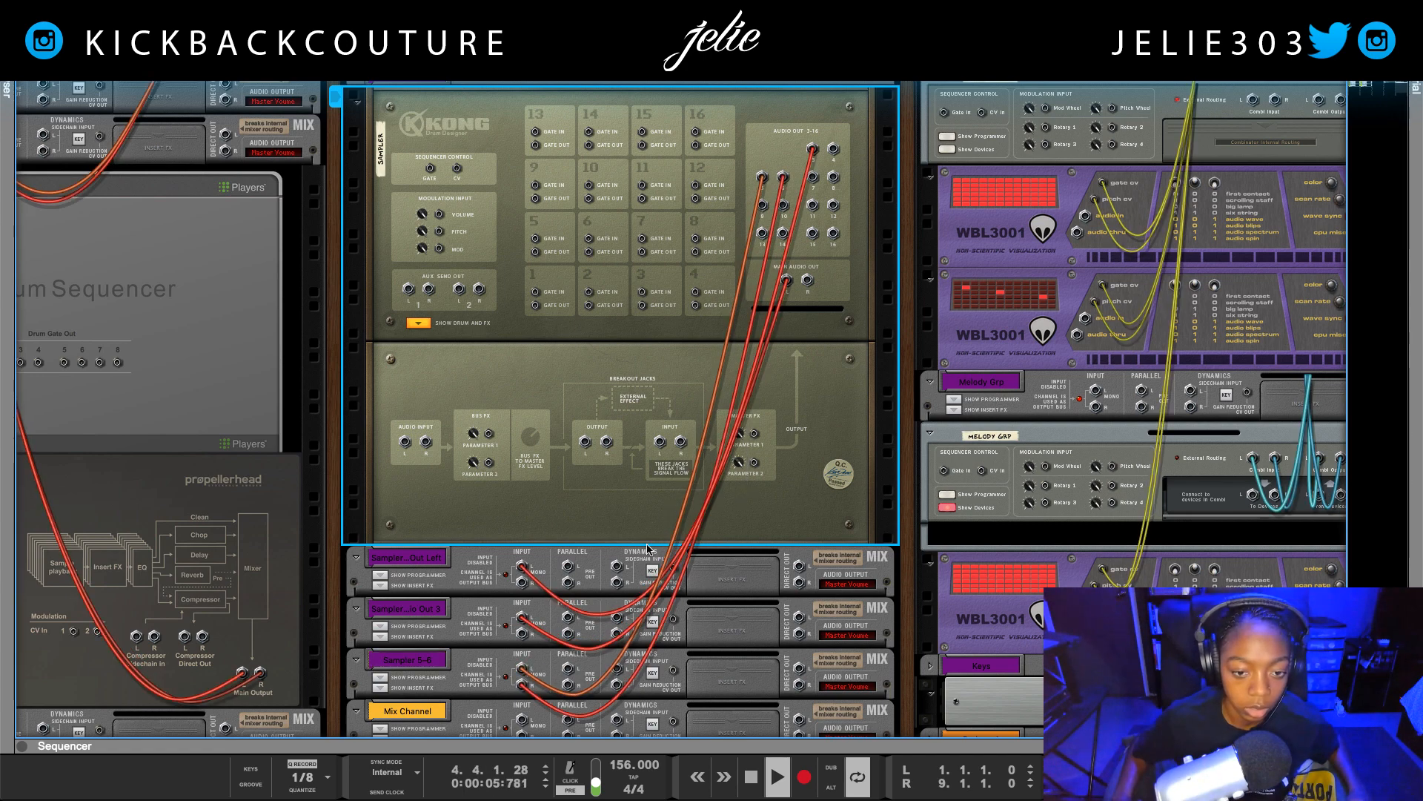
left_click_drag(812, 176, 527, 631)
scroll(831, 343, "up", 3)
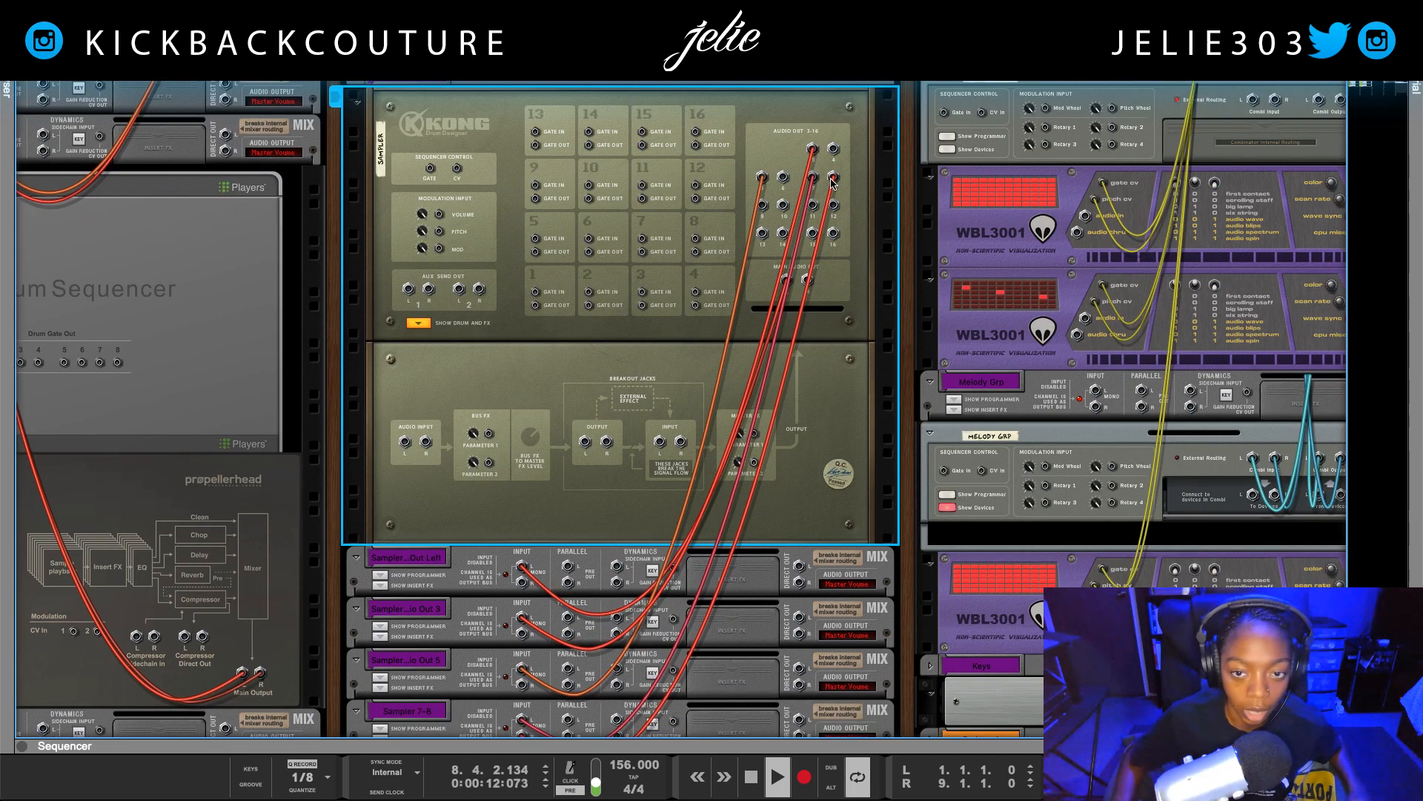
- Route Kong's drum 3, the Kilo Snare, to Output 5-6
key("Tab")
scroll(799, 483, "down", 3)
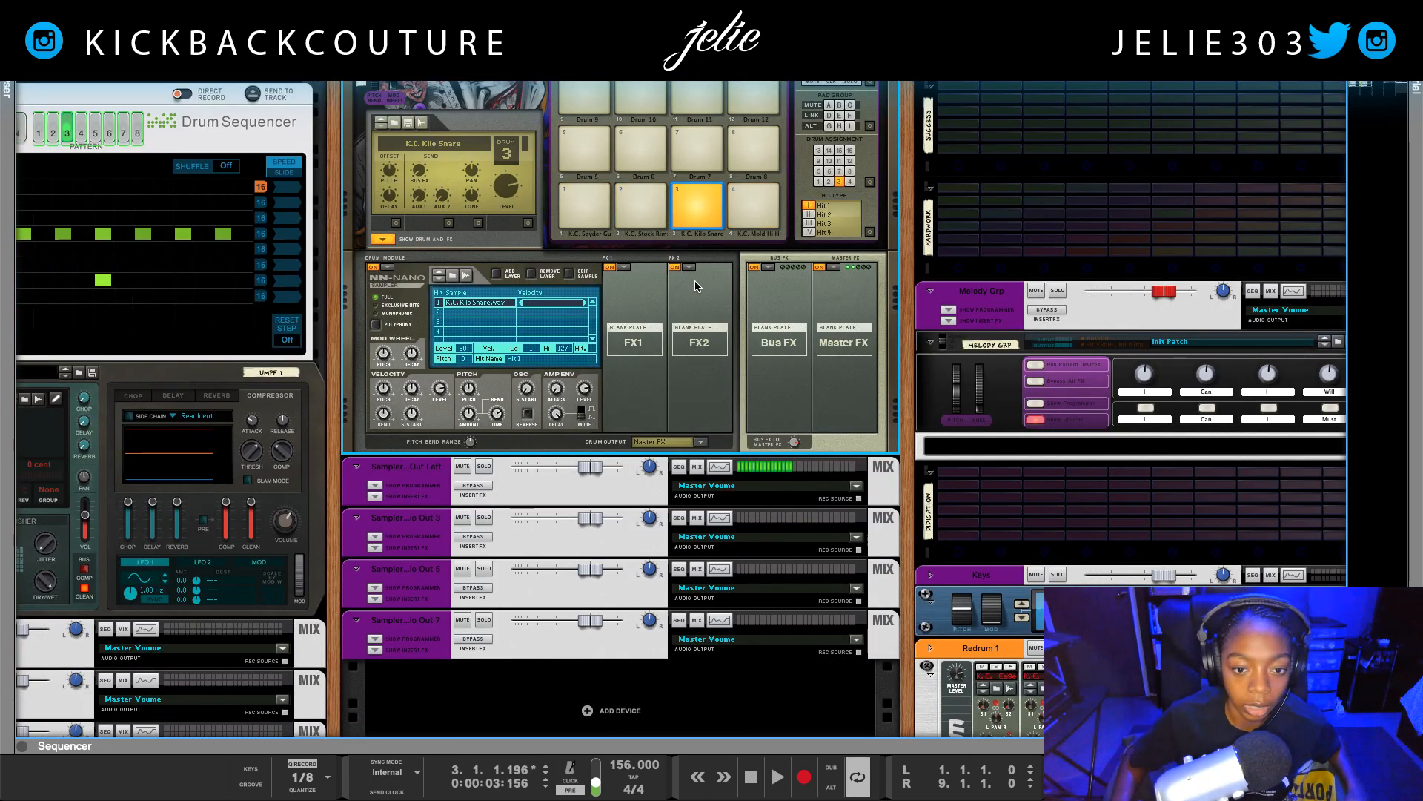
left_click(691, 447)
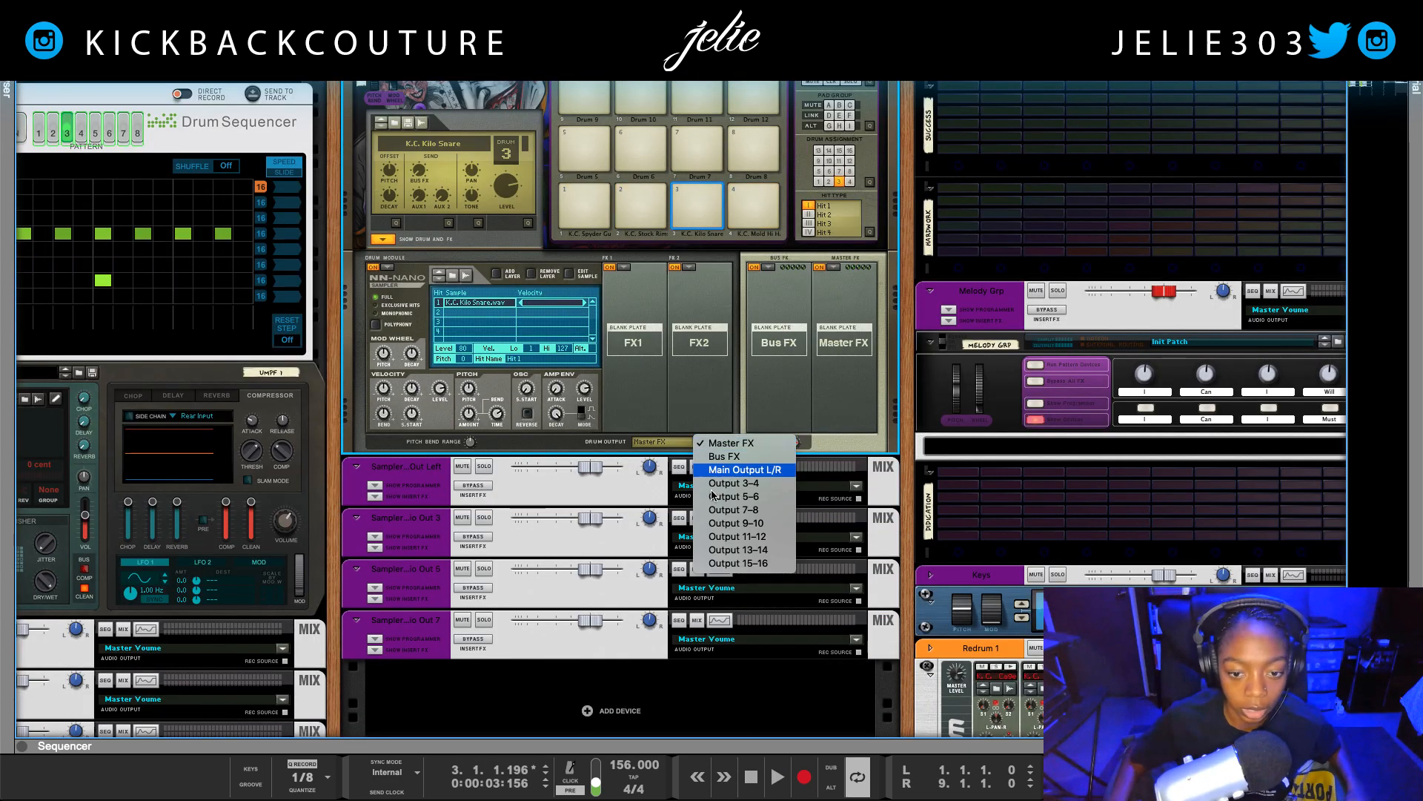
left_click(739, 517)
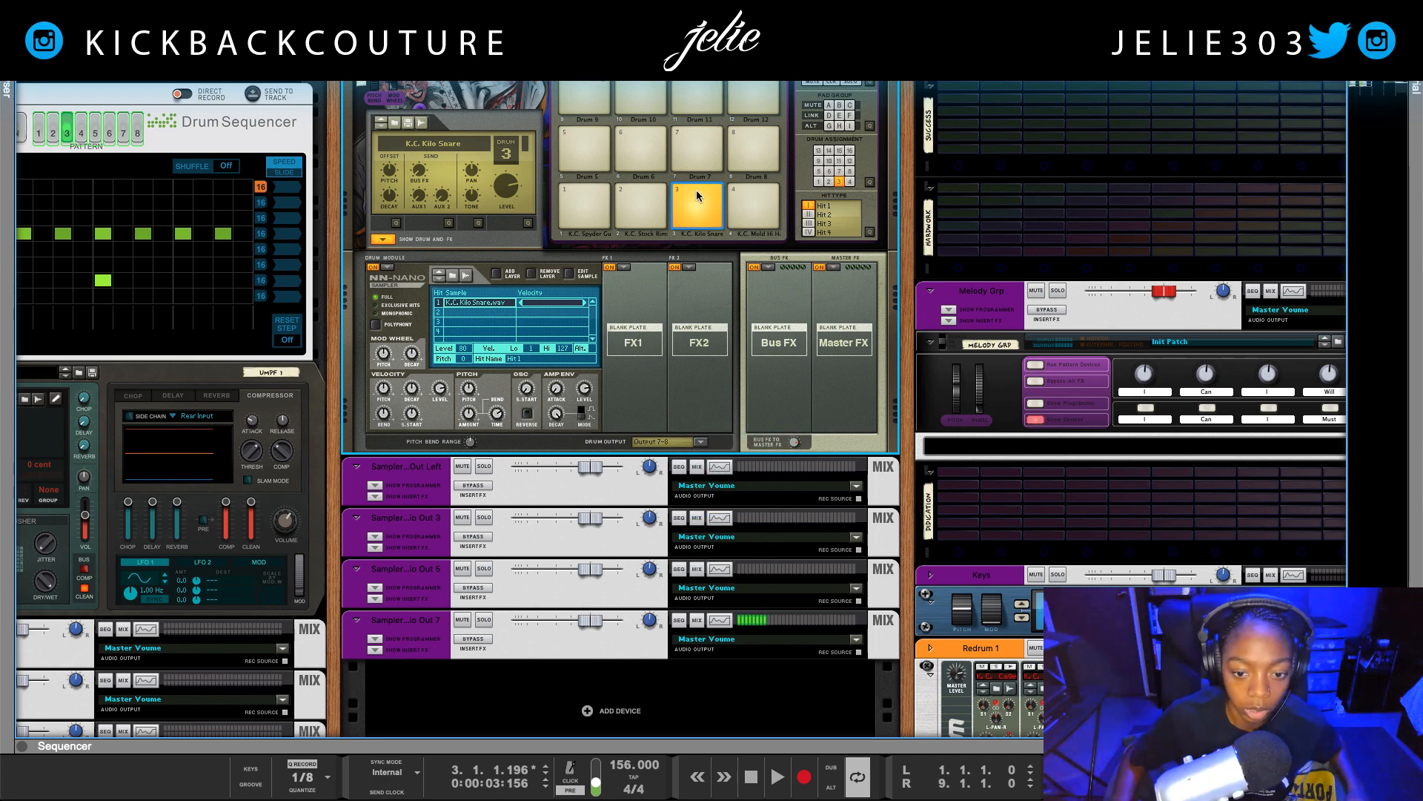
left_click(700, 442)
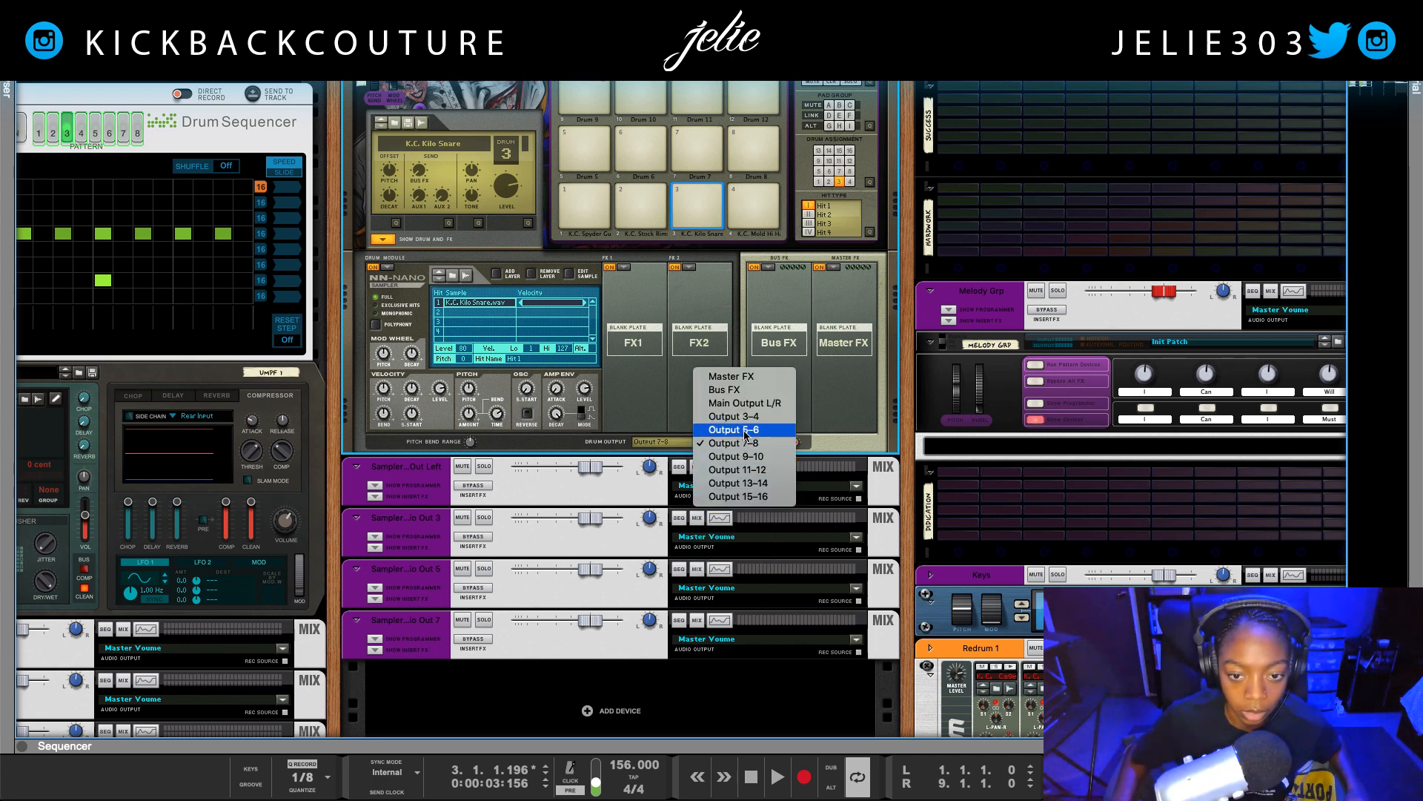
left_click(734, 371)
- Route Kong's drum 4, the hi-hat, to Output 7-8 and play the pattern to check the channel meters
left_click(752, 198)
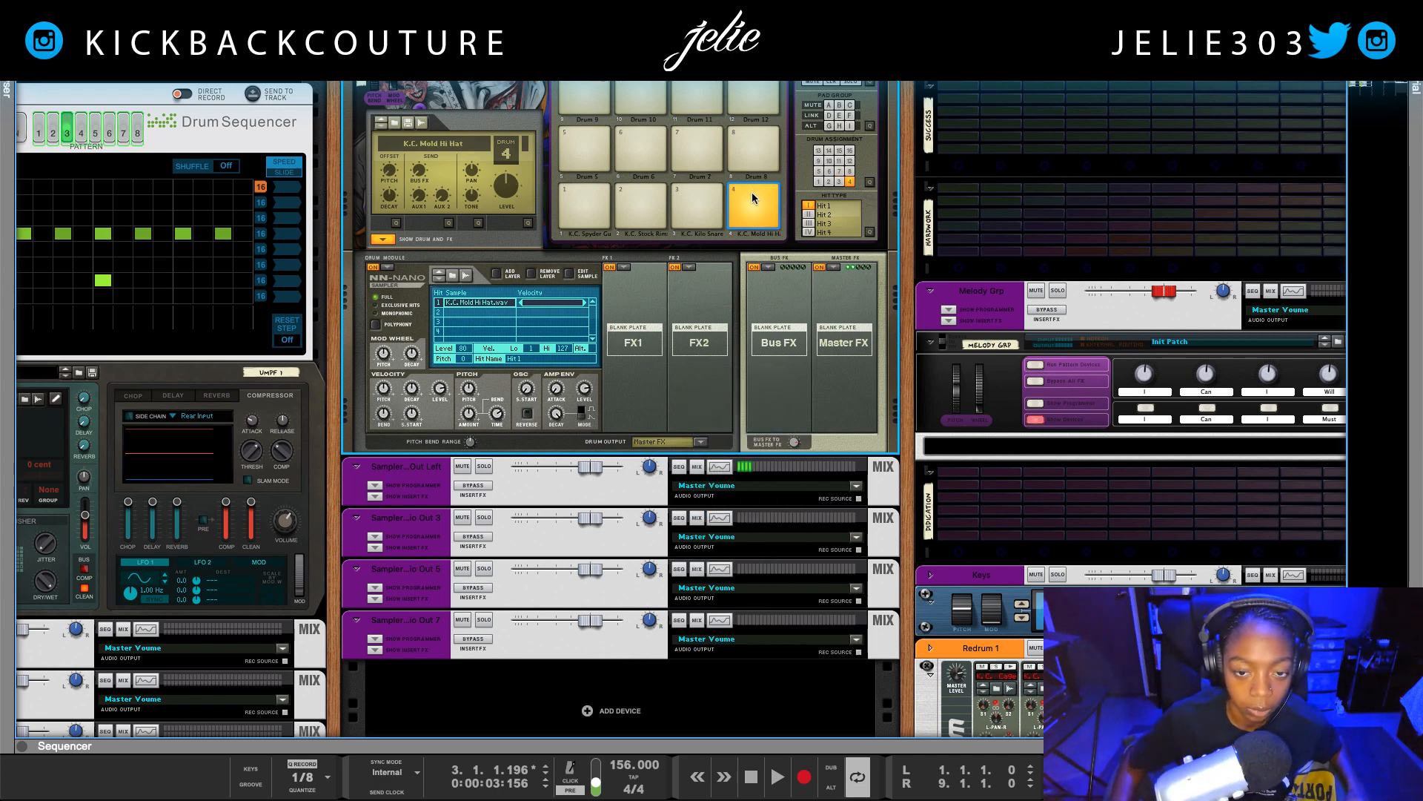
left_click(703, 442)
left_click(730, 517)
key("space")
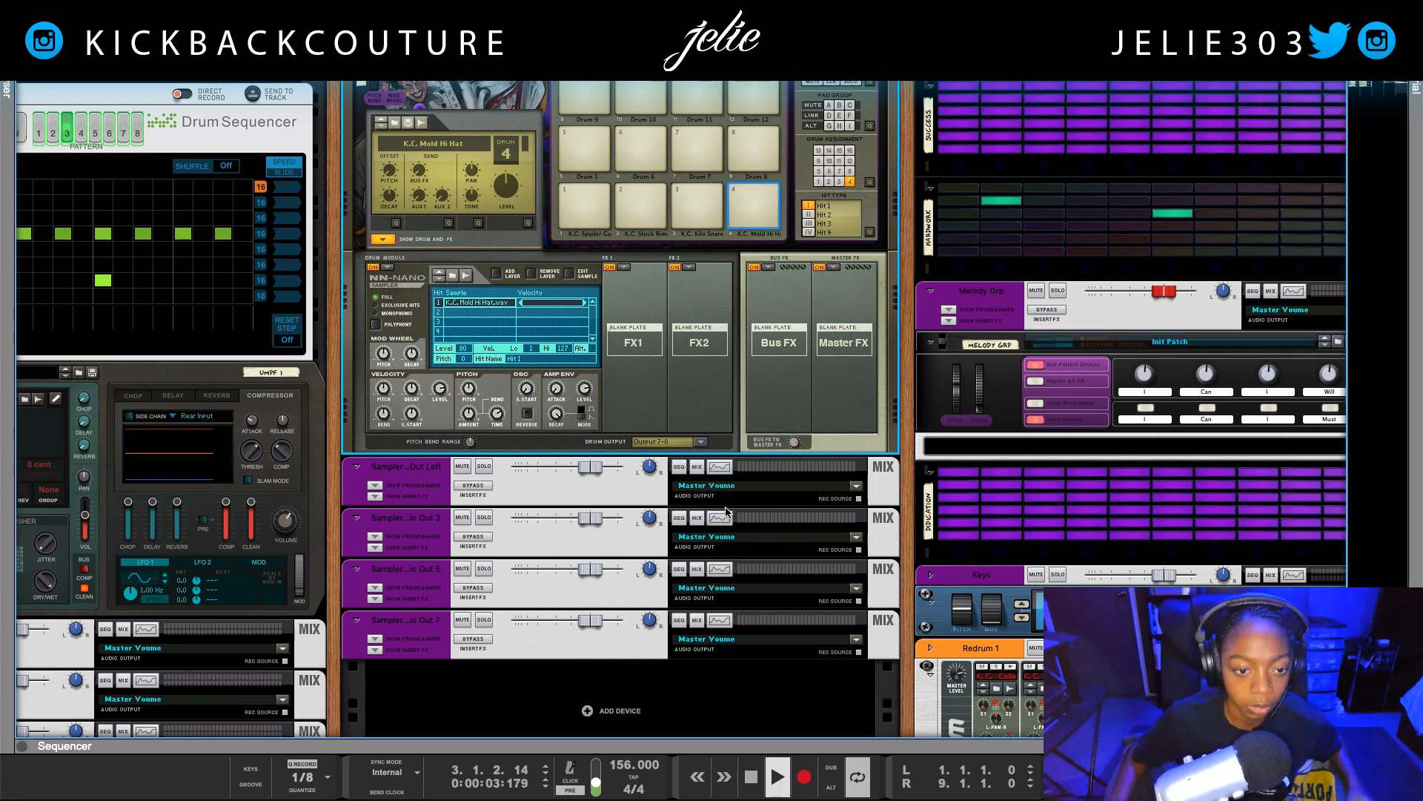
scroll(727, 511, "up", 3)
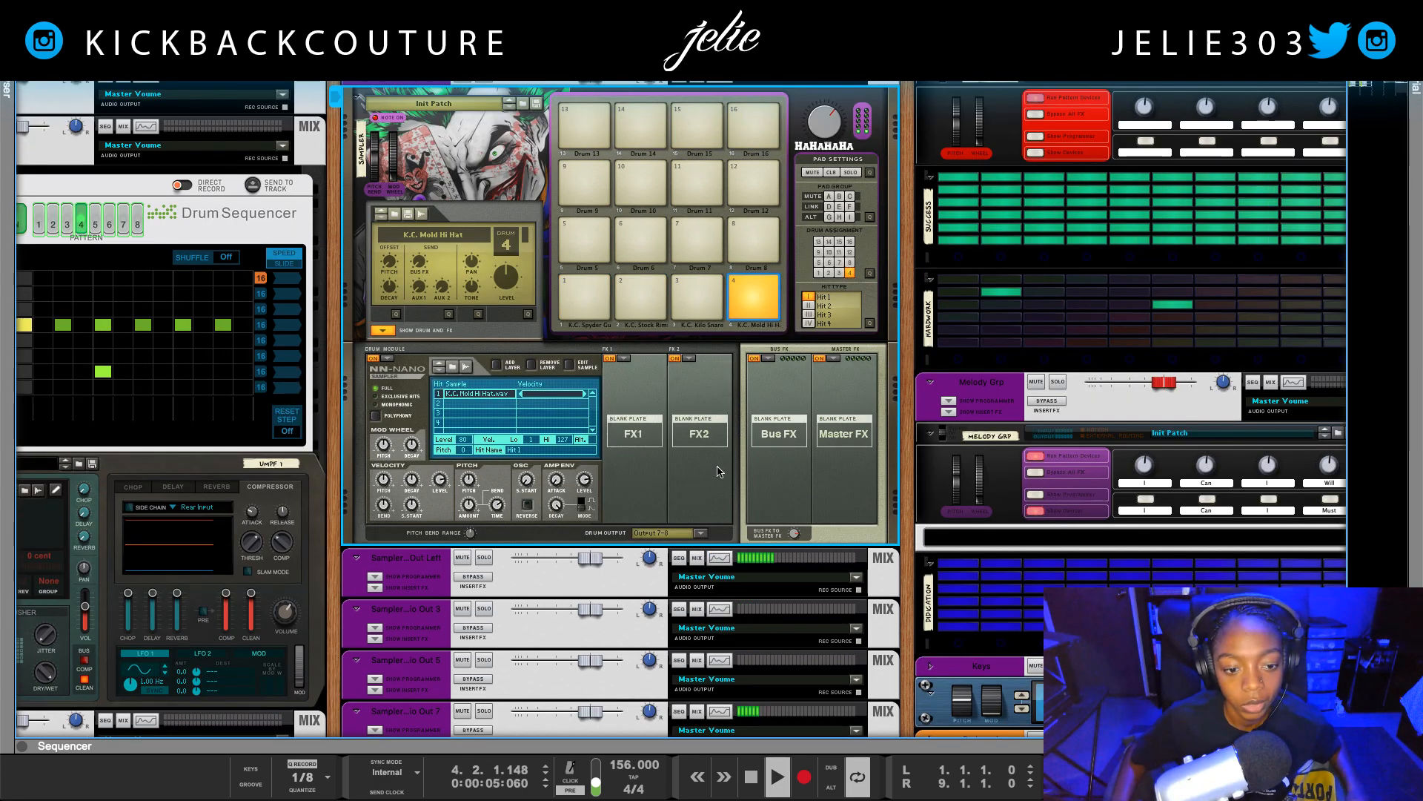
- Rename Kong's first mix channel 808 and the second one Snare 1
scroll(593, 519, "down", 4)
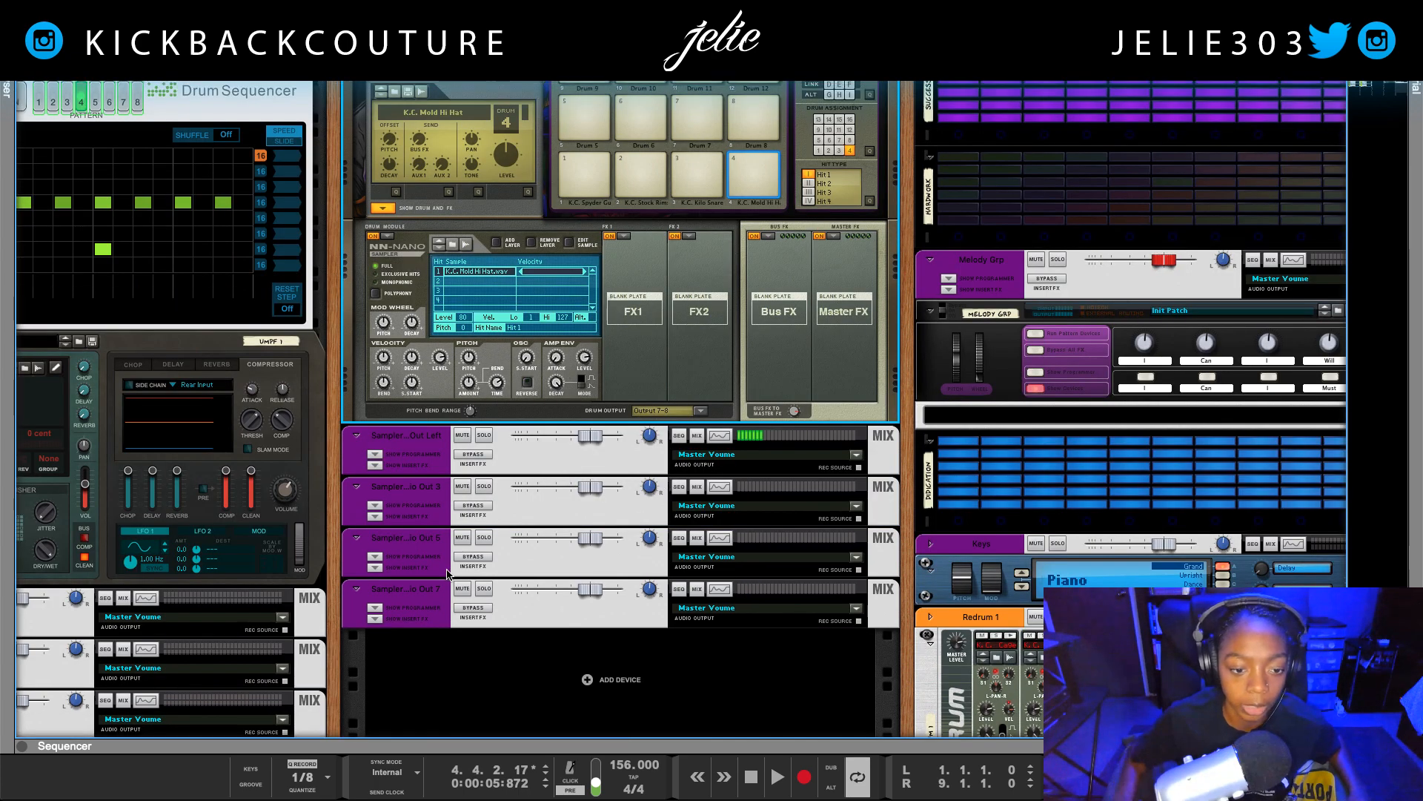
double_click(421, 591)
double_click(435, 437)
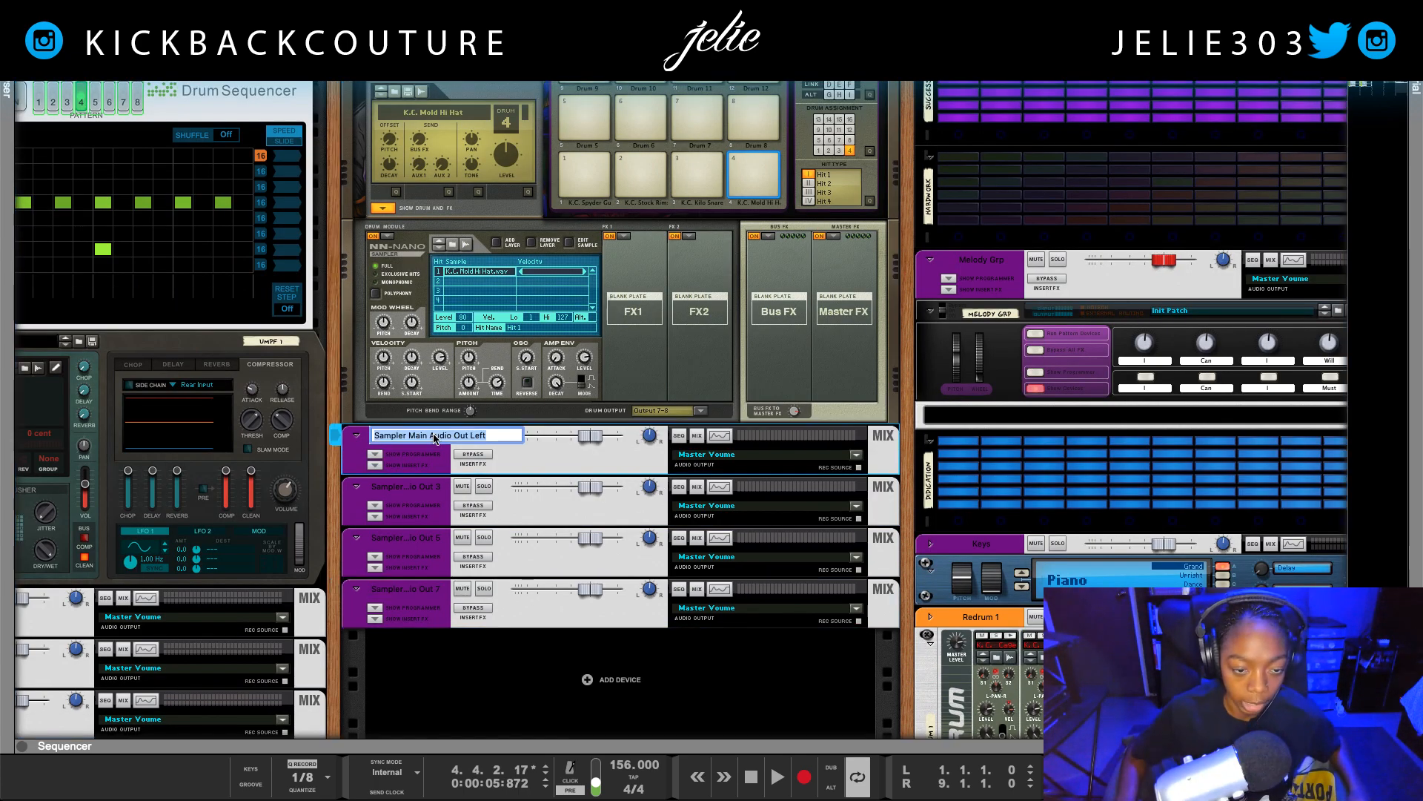
type("808")
key("Return")
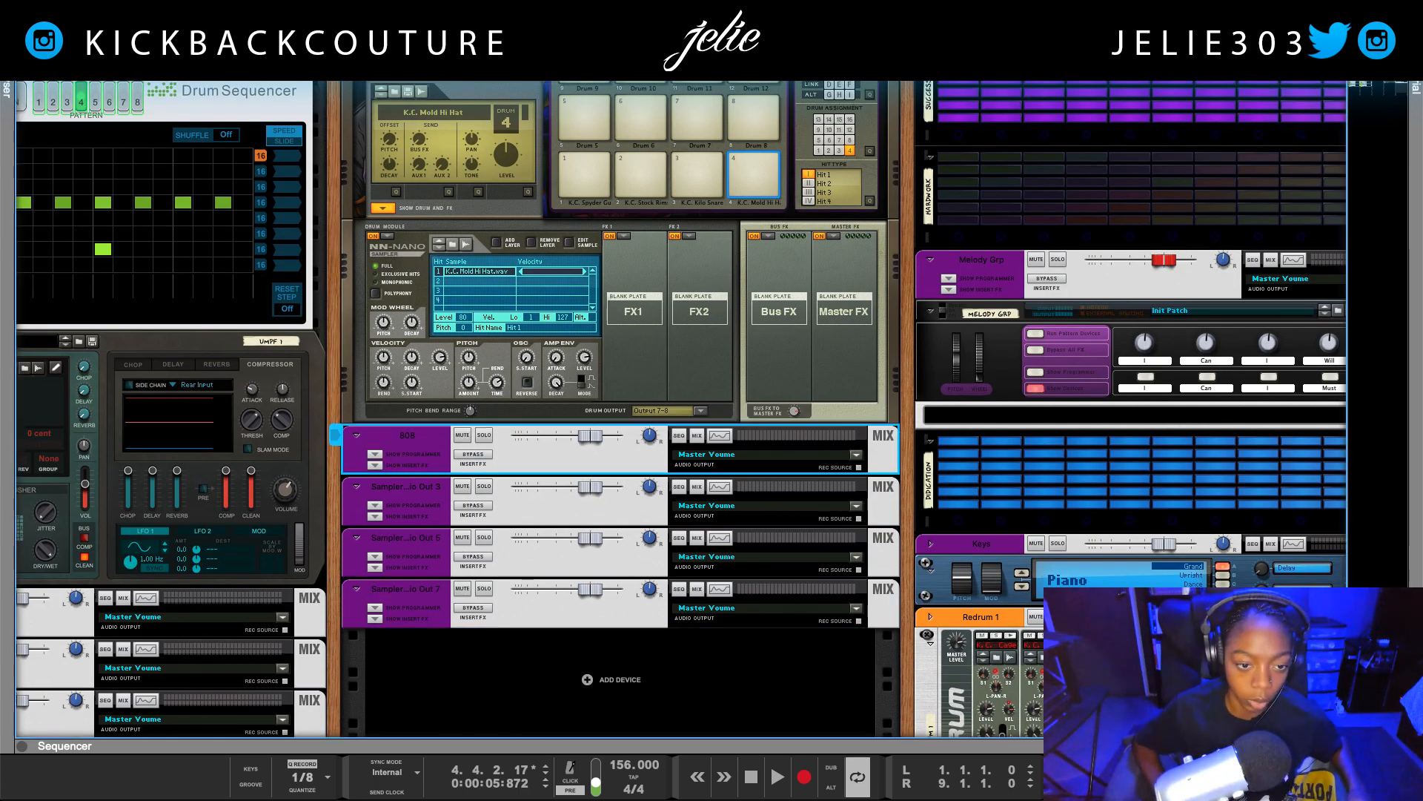
double_click(434, 489)
type("Snare")
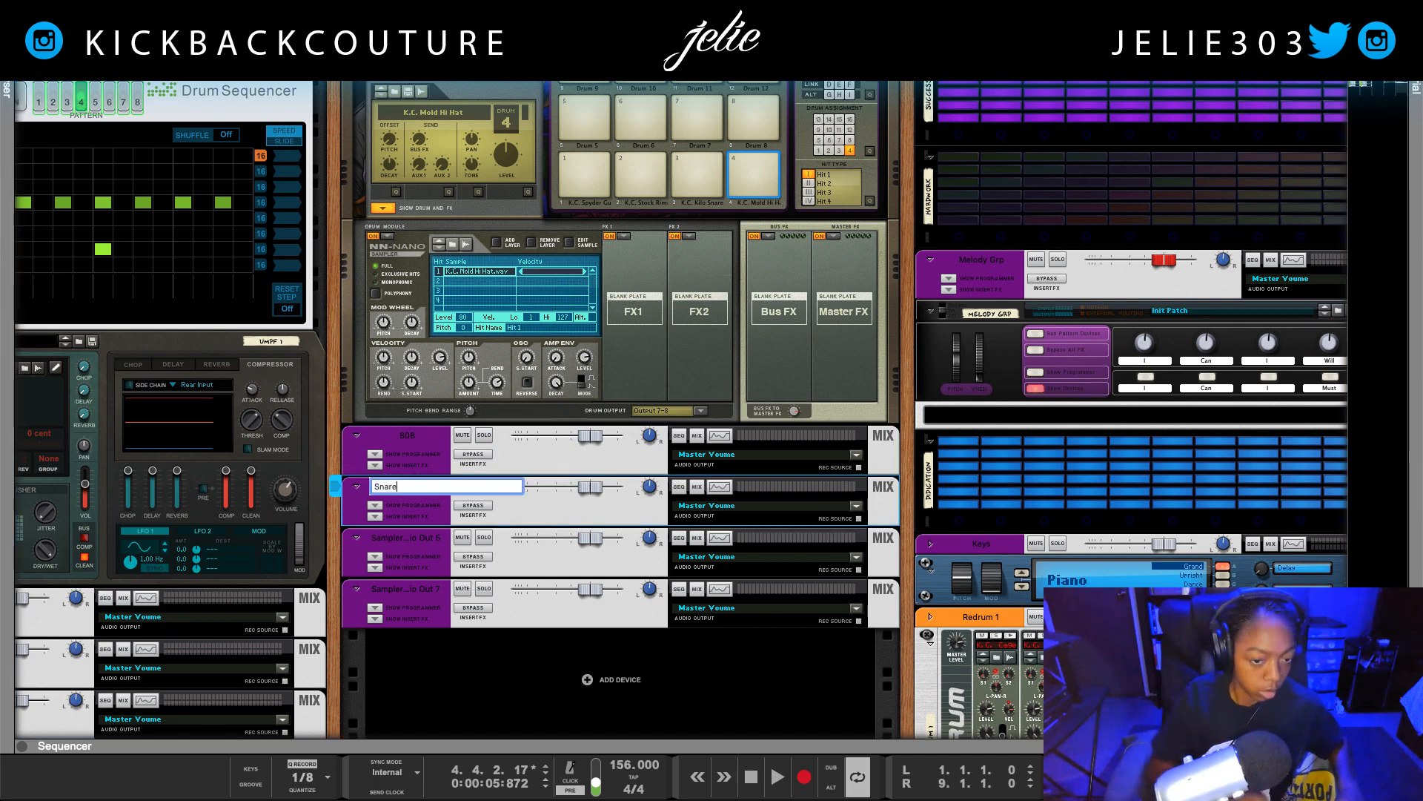
type(" 1")
key("Return")
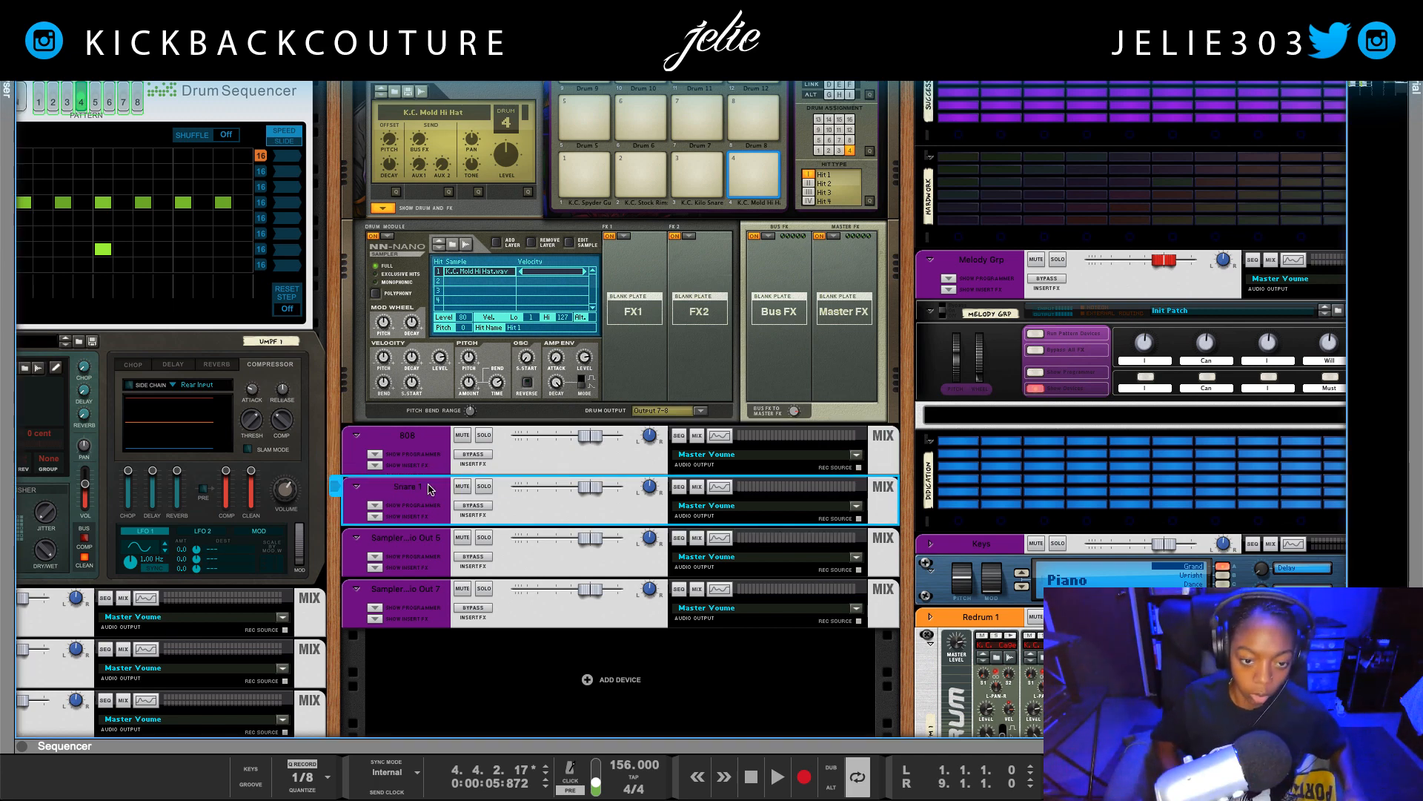
- Rename Kong's third mix channel Snare 2 and the fourth one Hi Hat
double_click(420, 545)
type("S")
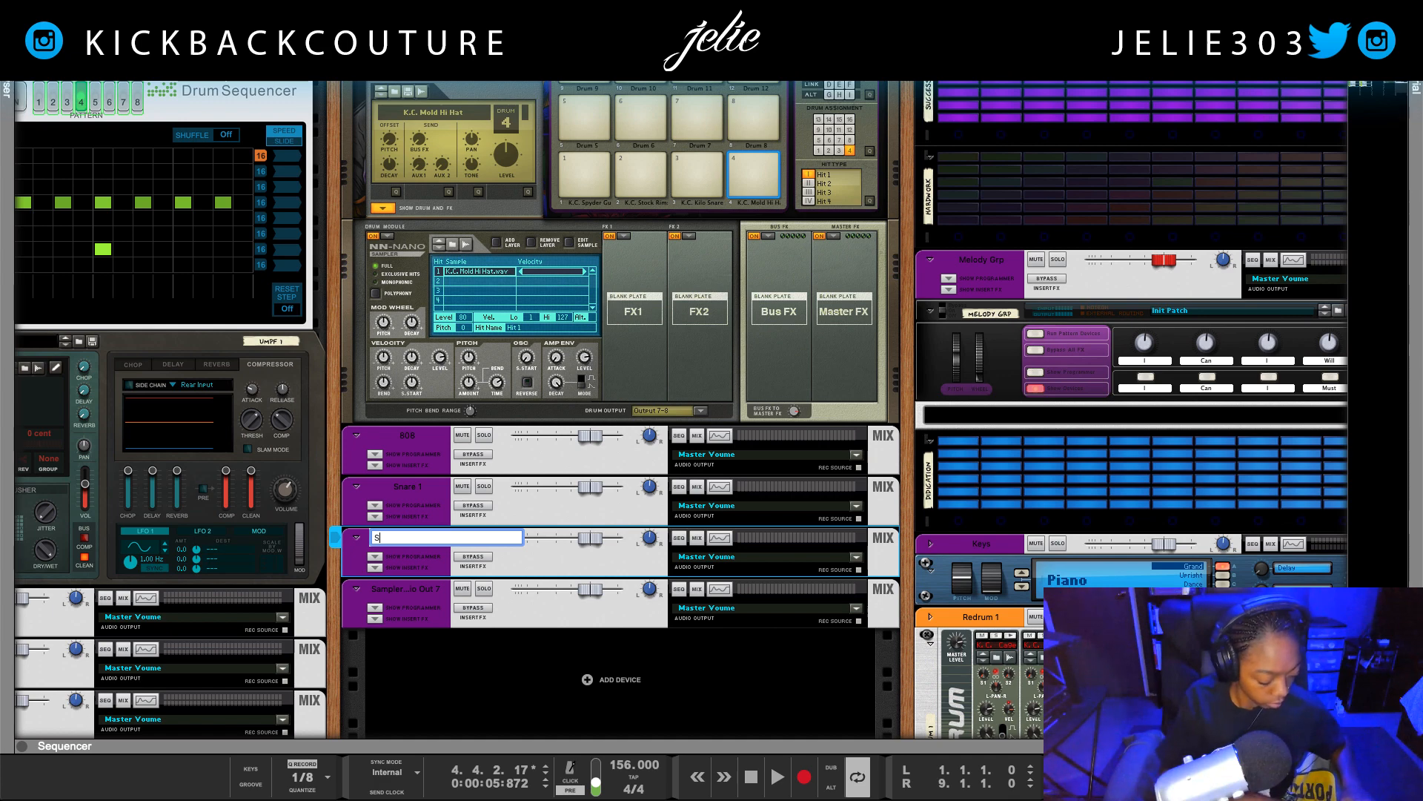
type("aare ")
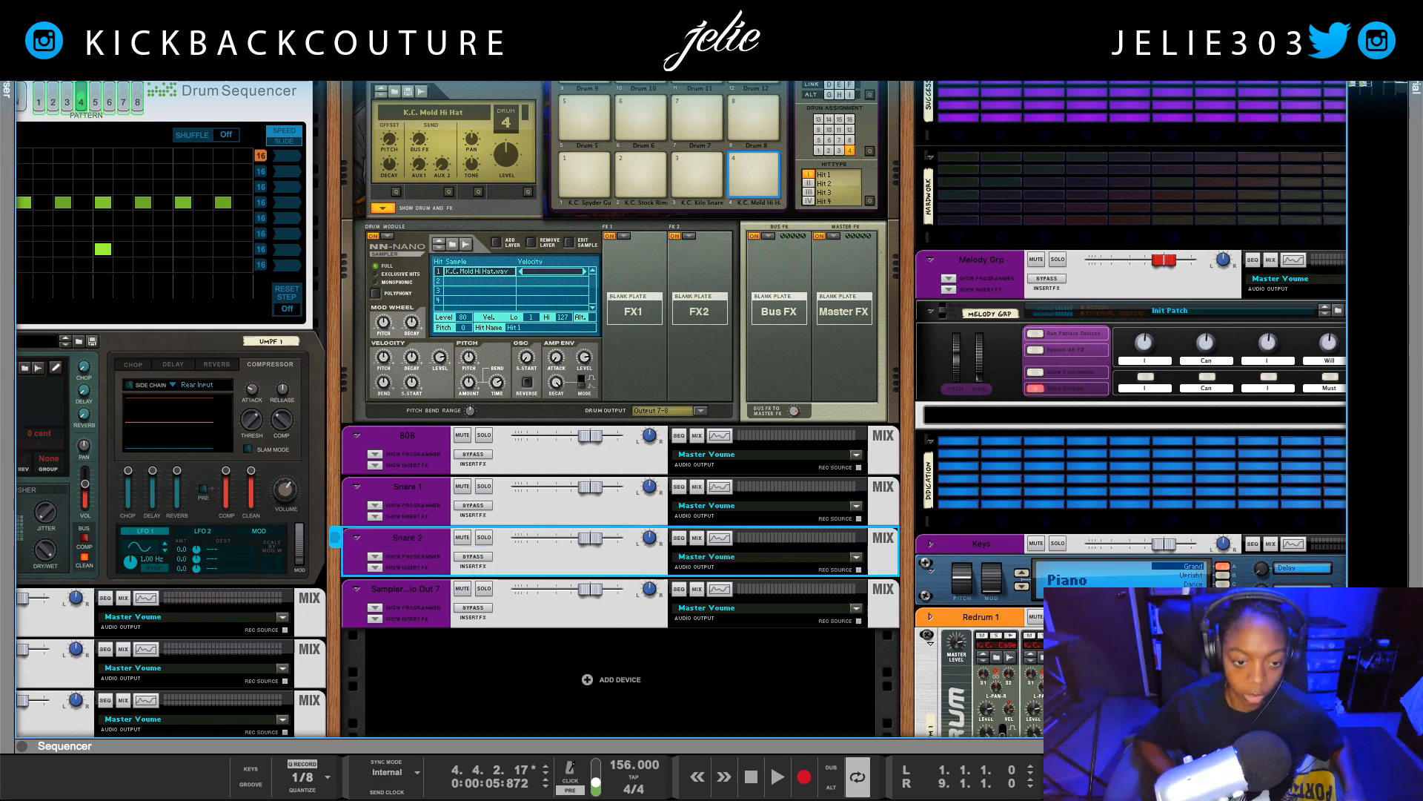
type("2")
key("Return")
double_click(420, 597)
type("Hi Hat")
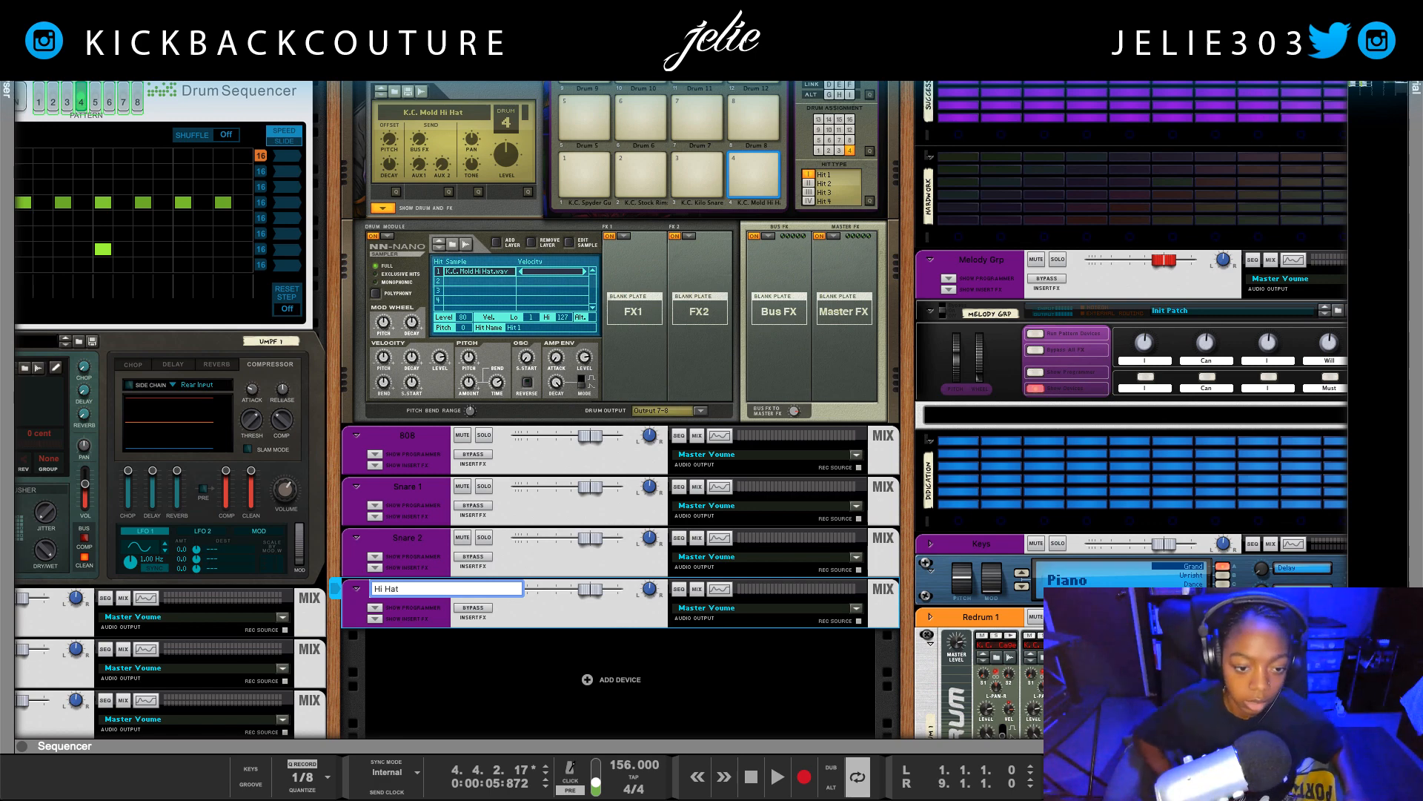
key("Return")
- Move Redrum 1 with its mix channel into Kong's rack column below the Hi Hat channel and select the Redrum device
scroll(645, 604, "right", 3)
left_click_drag(892, 616, 504, 651)
scroll(467, 593, "down", 4)
scroll(465, 583, "down", 2)
scroll(464, 584, "right", 2)
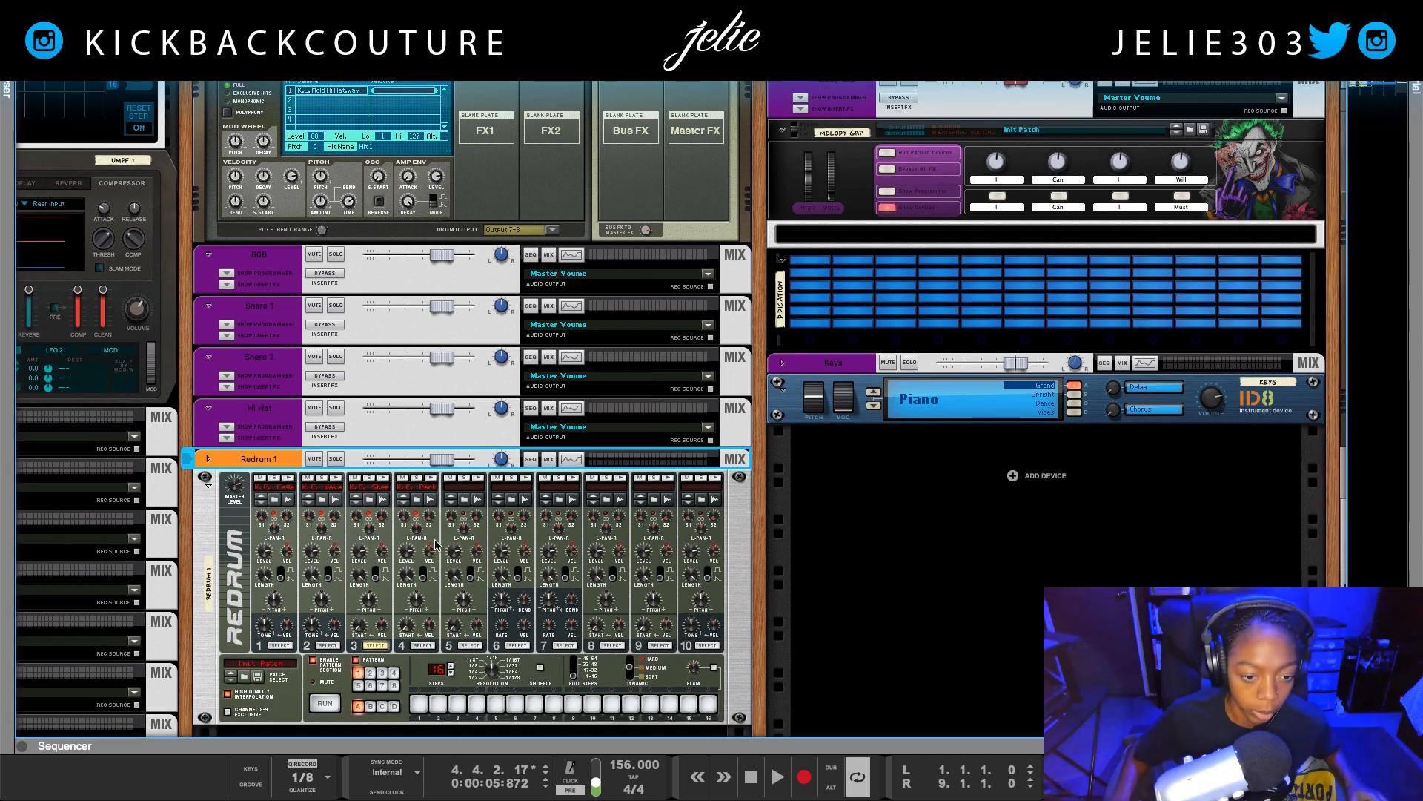
left_click(429, 478)
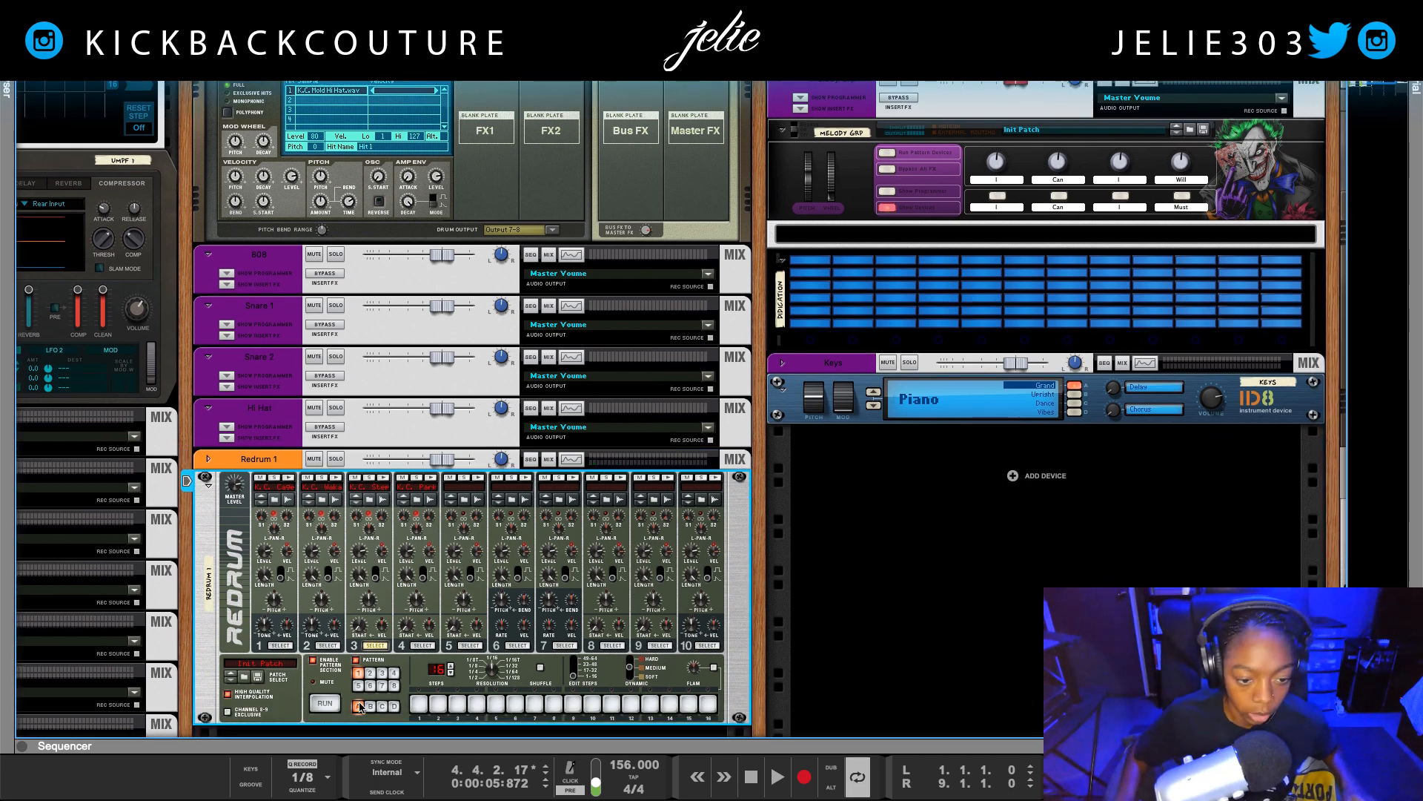
- Fill all 16 steps for Redrum's drum 3, run the pattern, and reduce the row to a single hit on step 1
left_click_drag(427, 714, 708, 704)
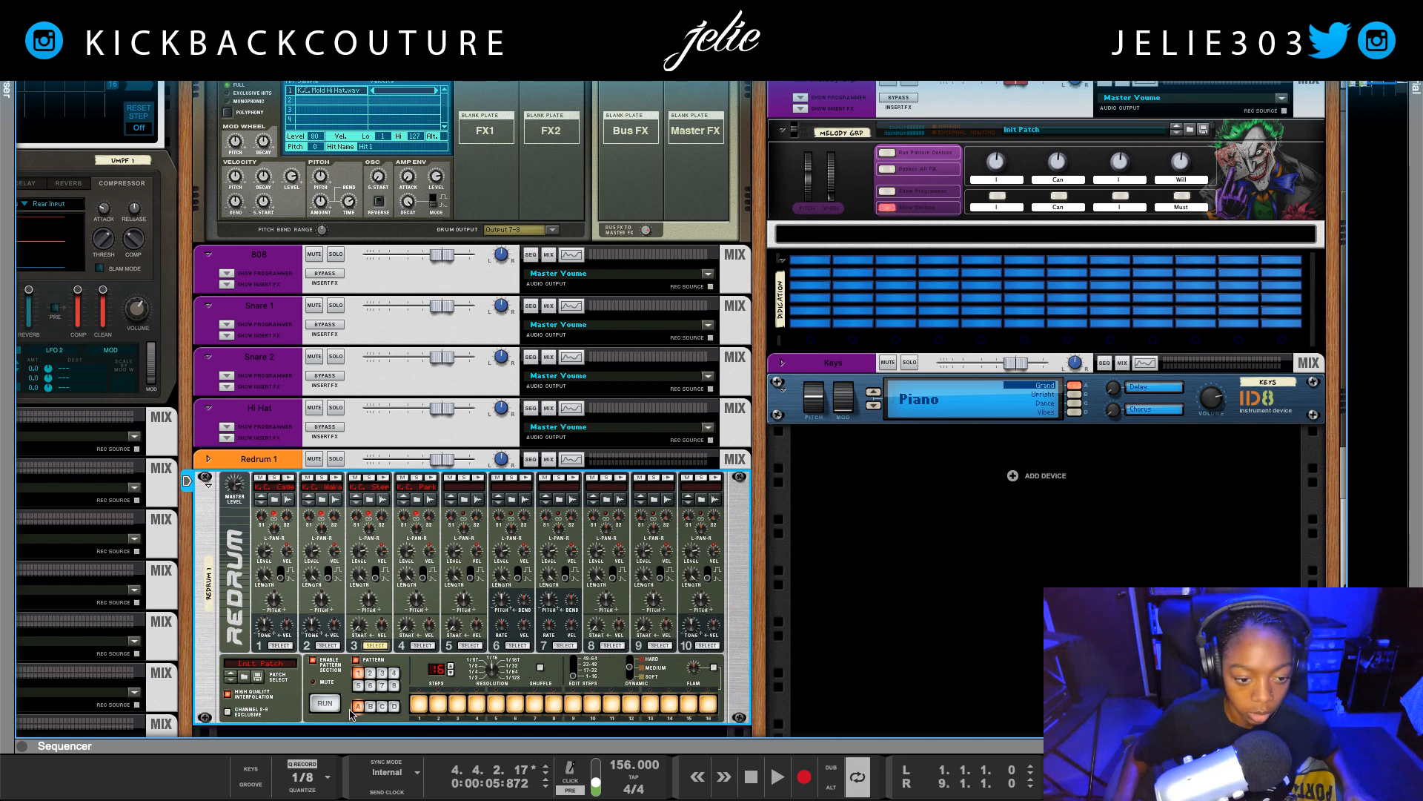
left_click(324, 703)
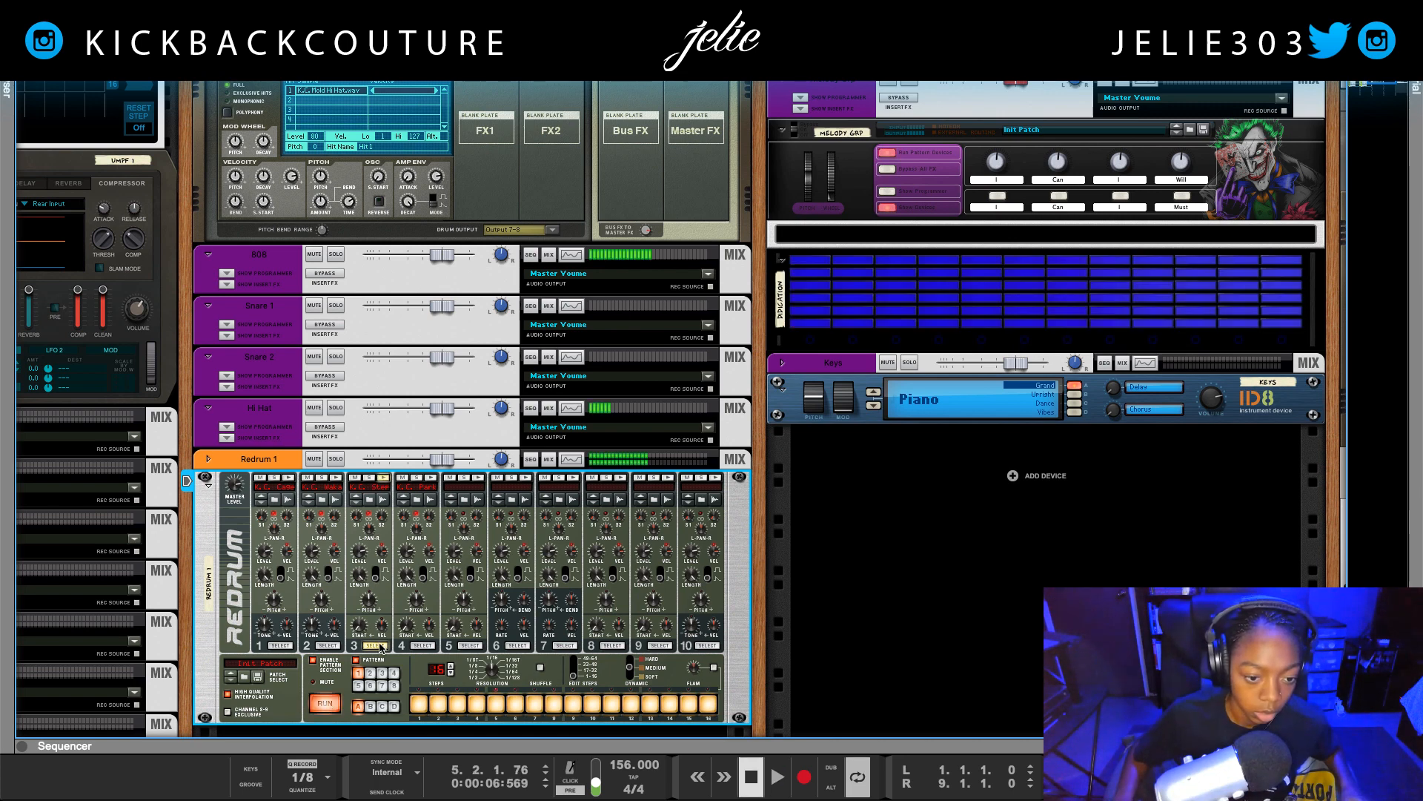
left_click(325, 703)
left_click_drag(419, 703, 708, 704)
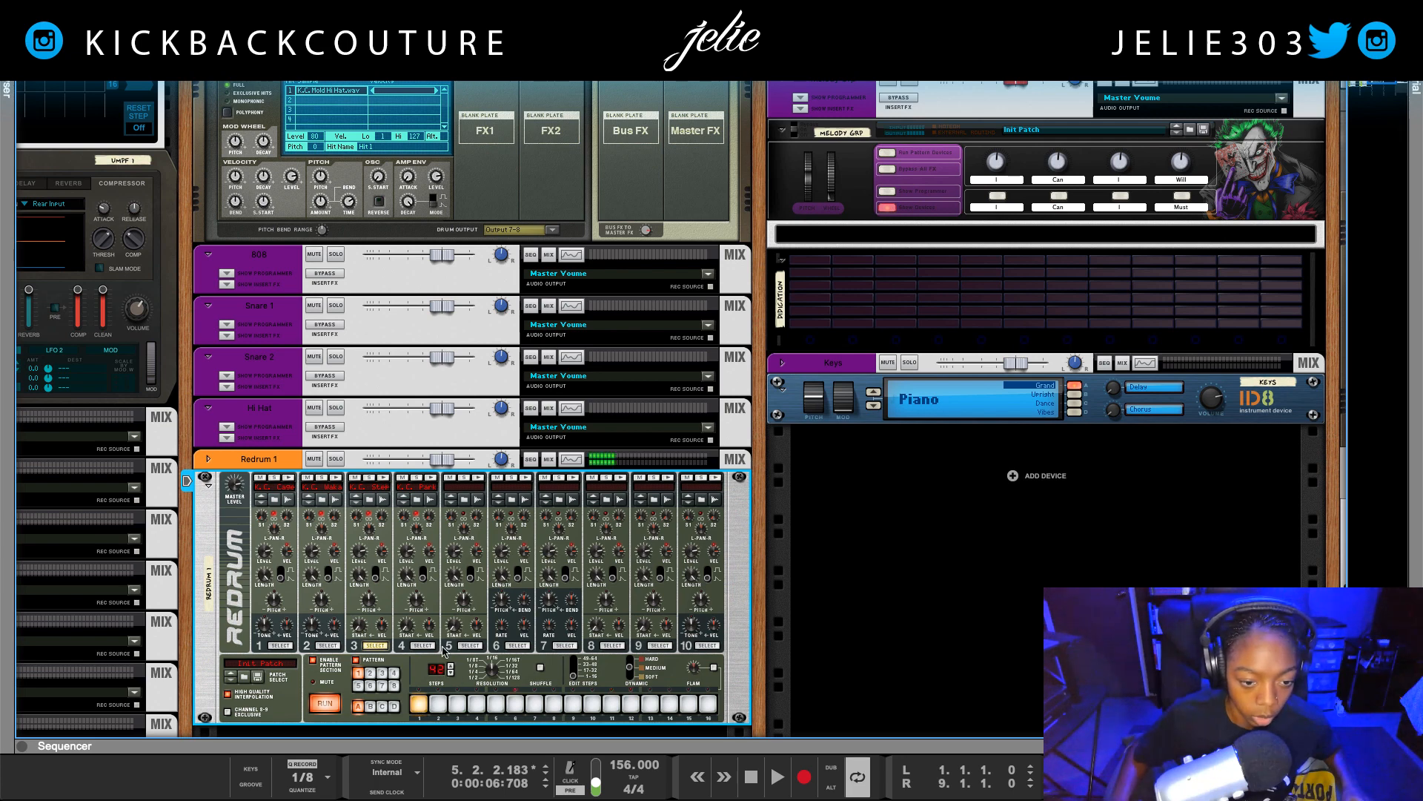
- Set Redrum's pattern length to 32 steps and program drum 4 with hits on the odd-numbered steps, continuing into steps 17-32
left_click_drag(443, 646, 443, 654)
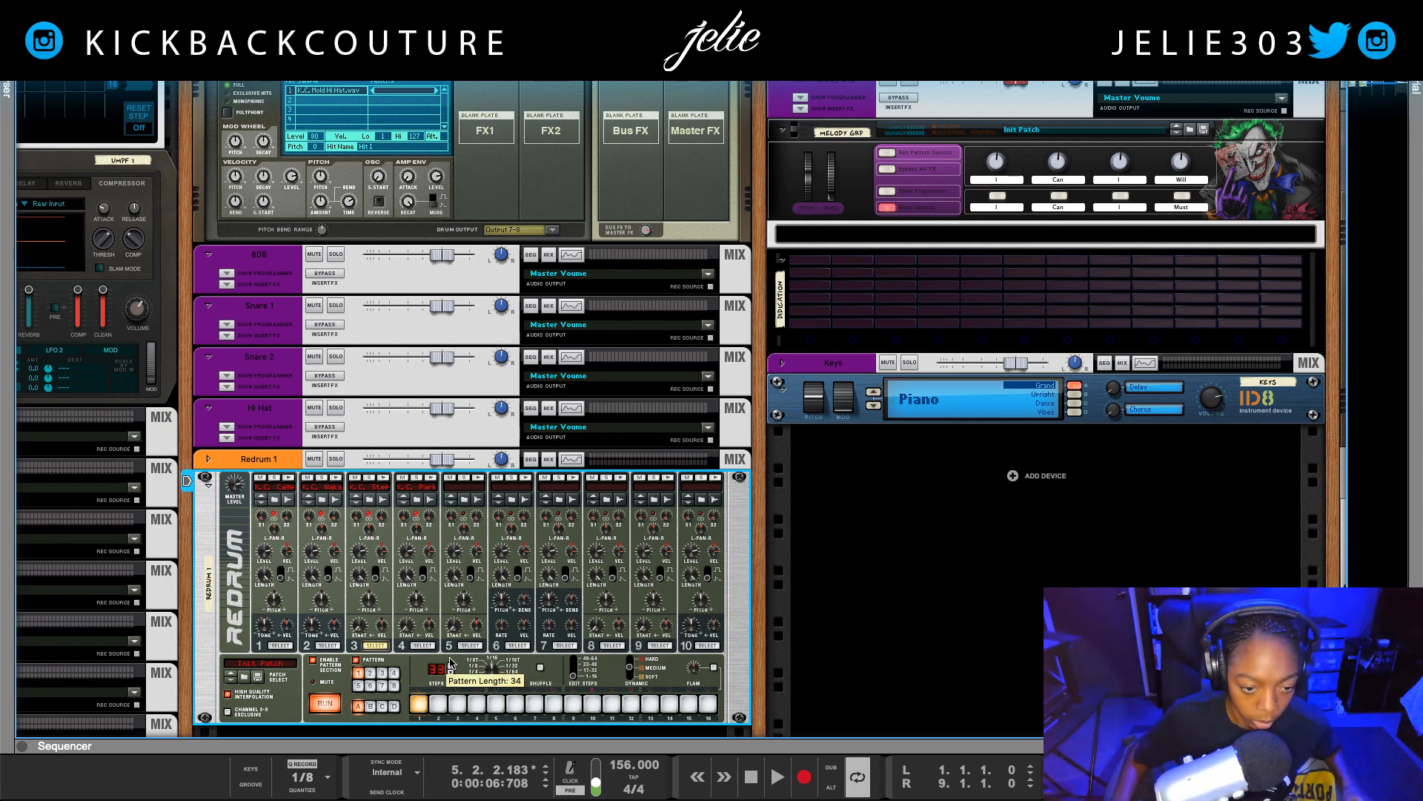
left_click_drag(450, 665, 413, 647)
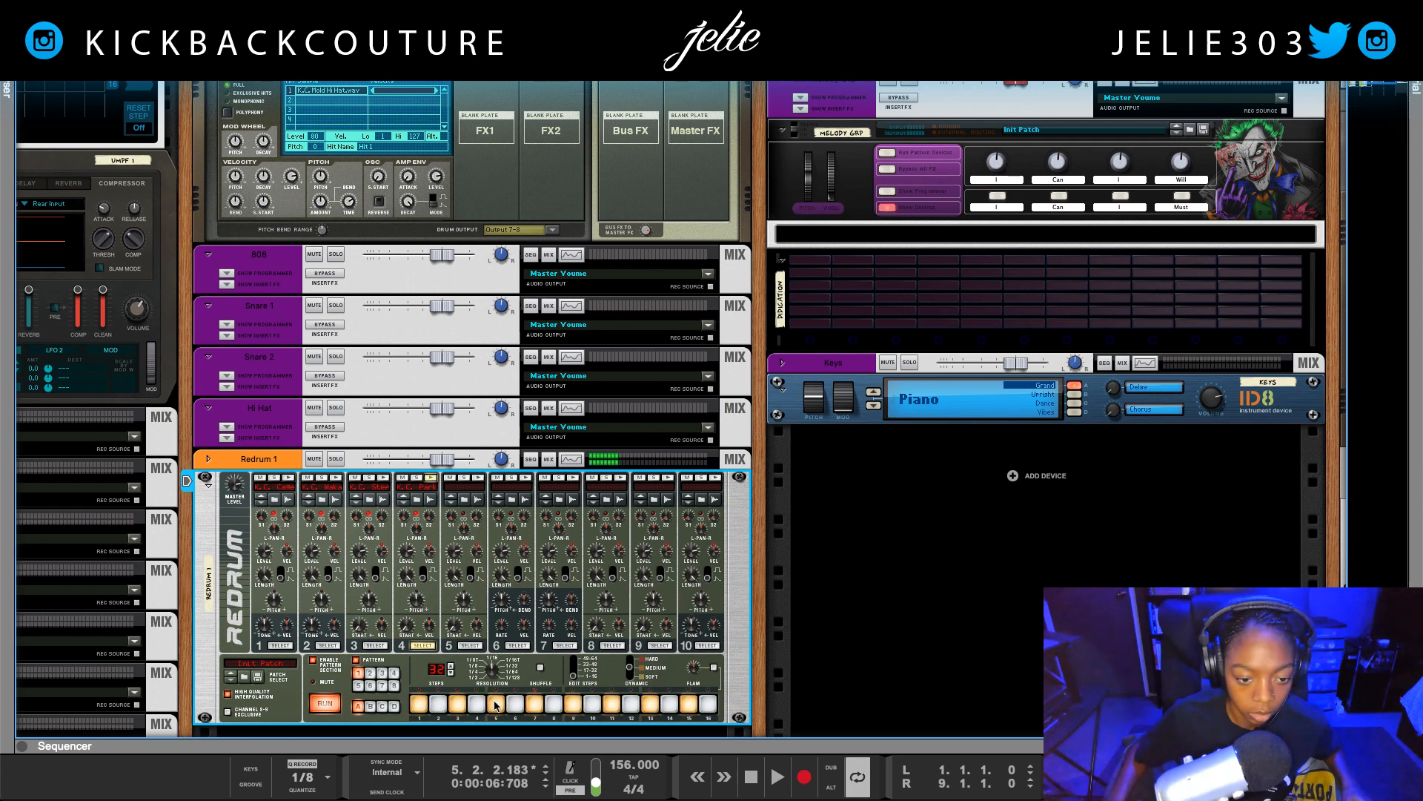
left_click(574, 668)
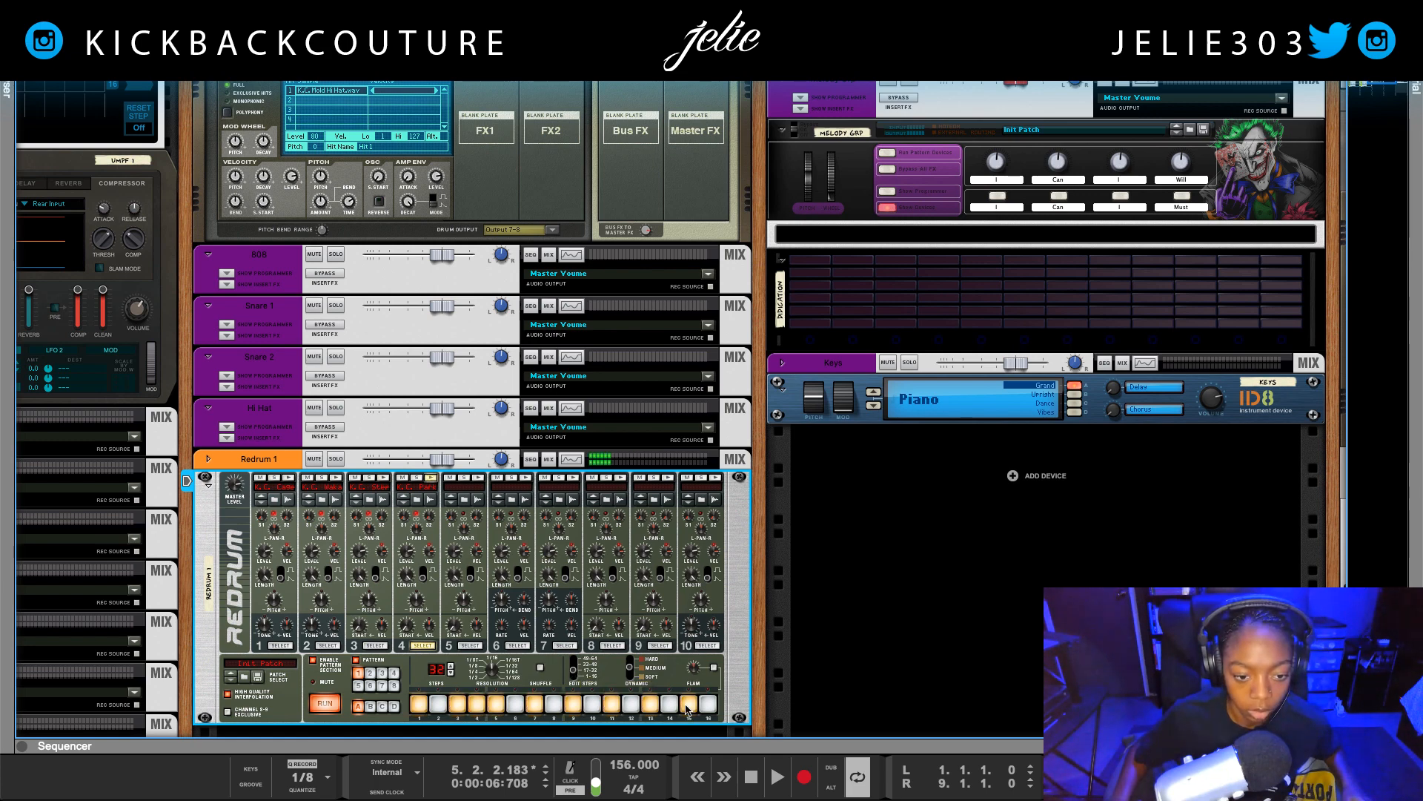
- Program Redrum's drum 1 with hits on steps 1 and 7, and drum 2 with a hit on step 9
left_click(282, 645)
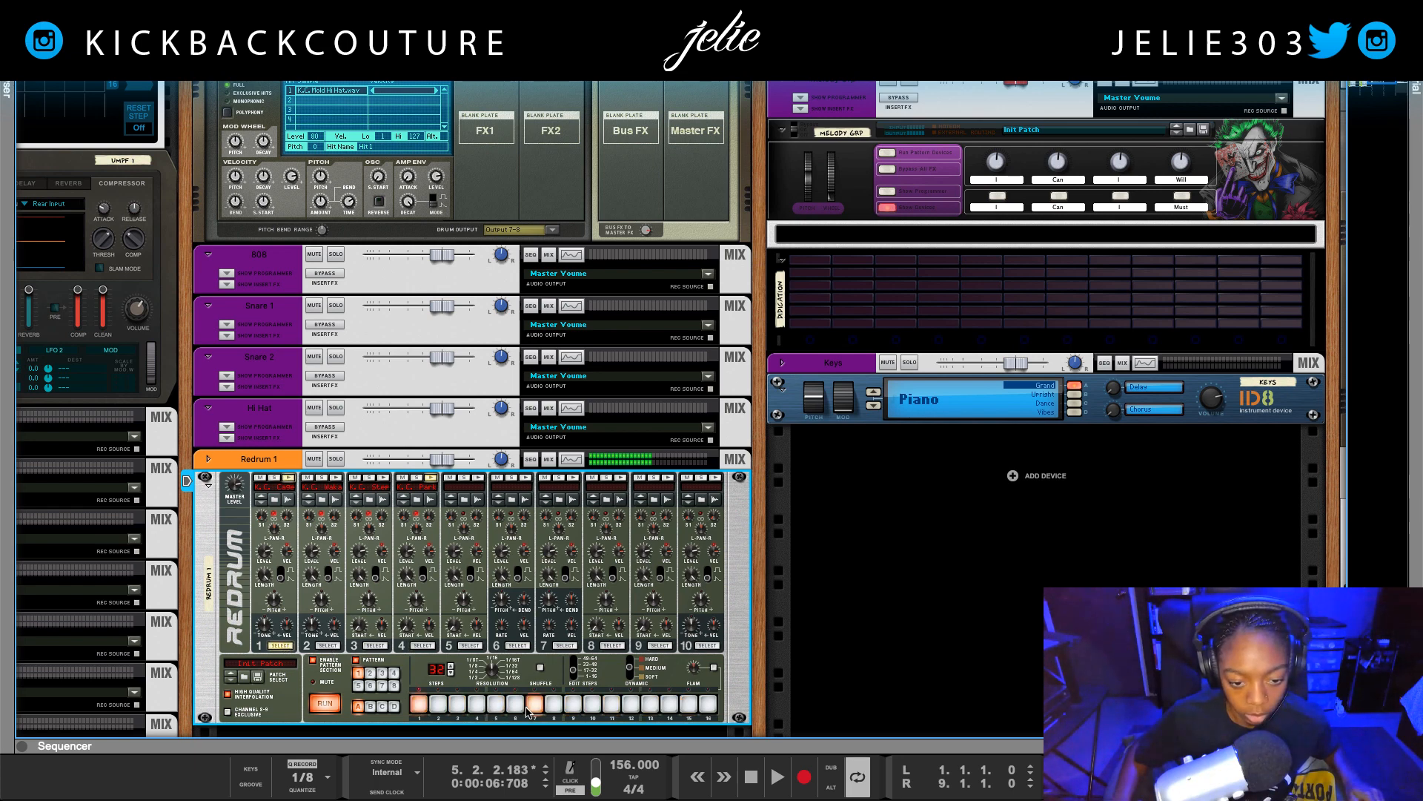
left_click(577, 665)
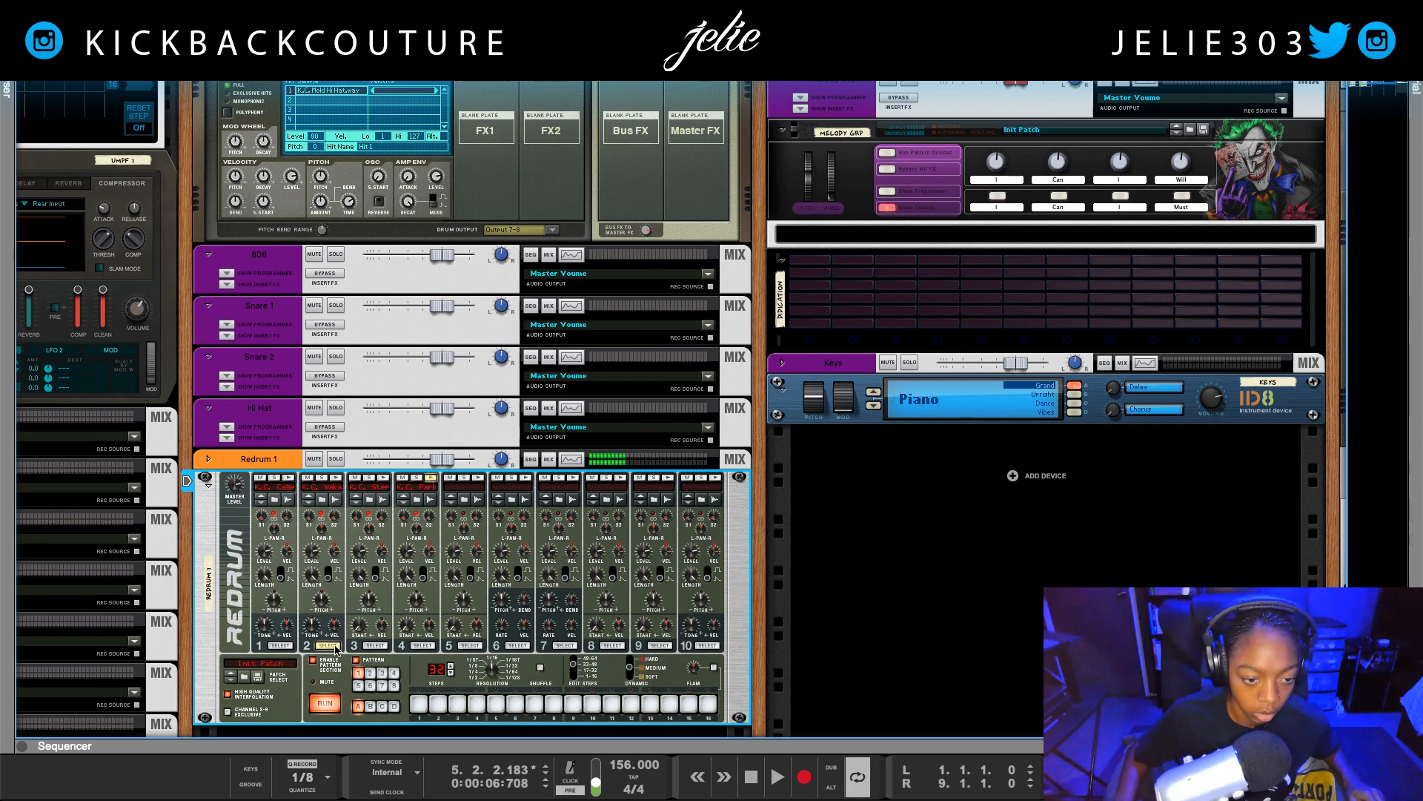
left_click(573, 704)
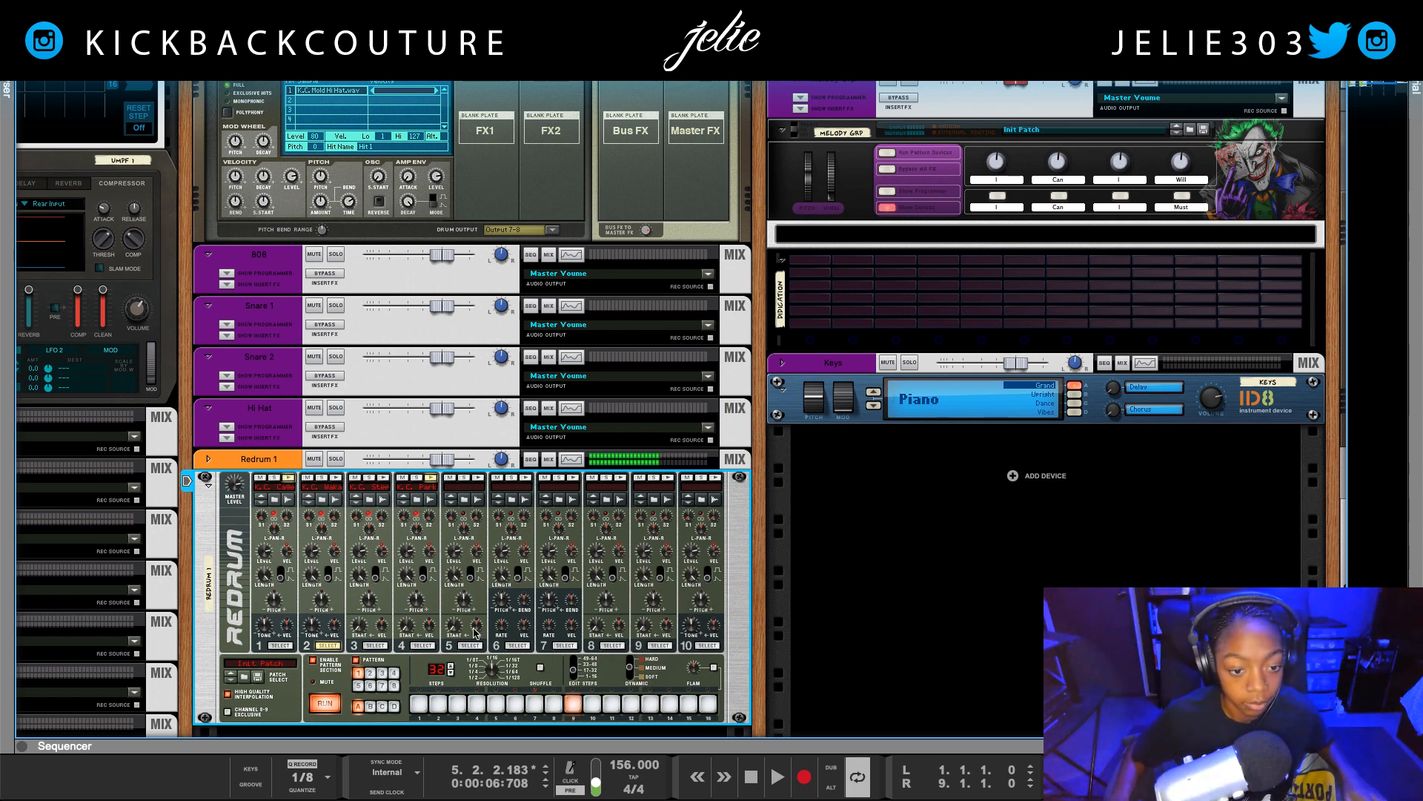
- Put drum 3's hit on step 1 and play the Redrum pattern to check it alongside the Kong drums
left_click(428, 647)
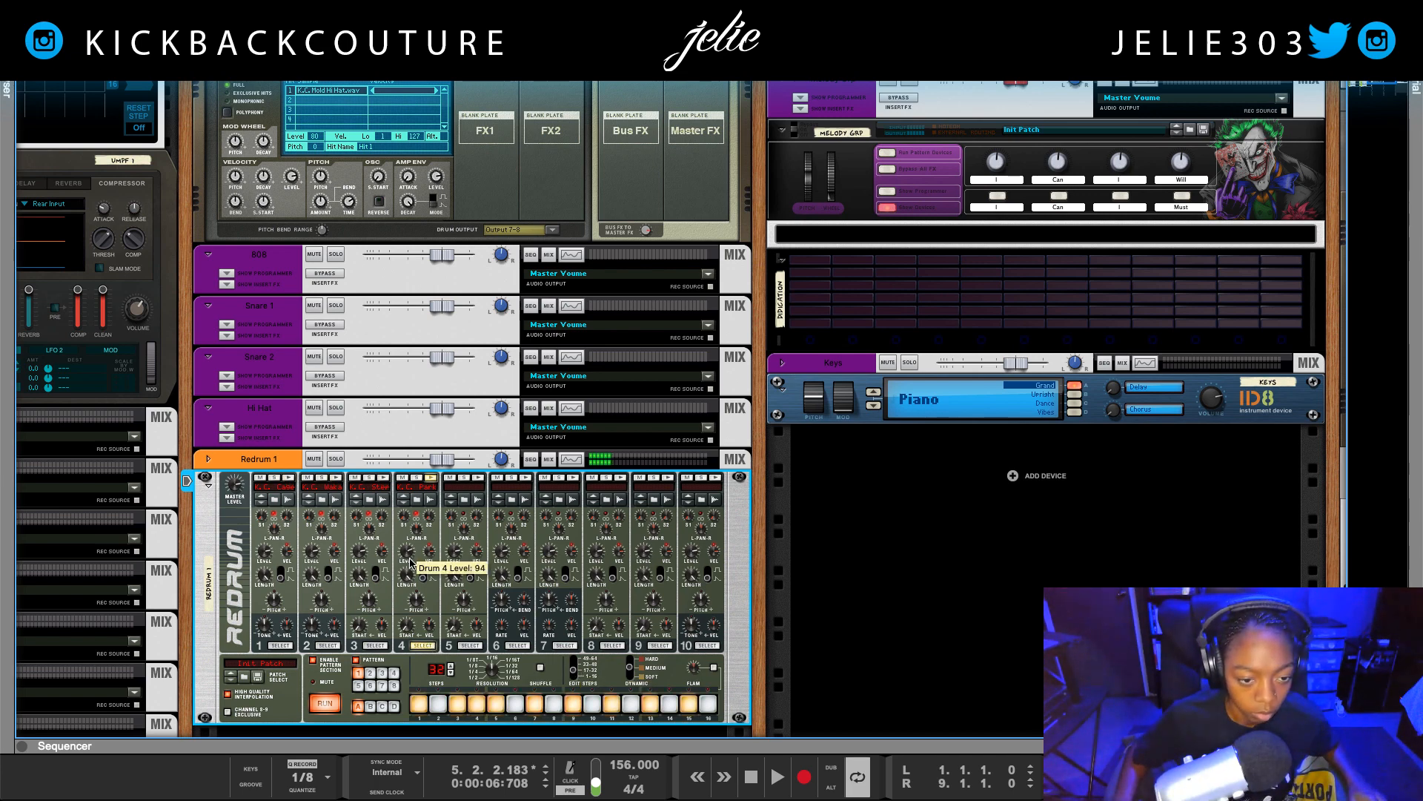
left_click(375, 646)
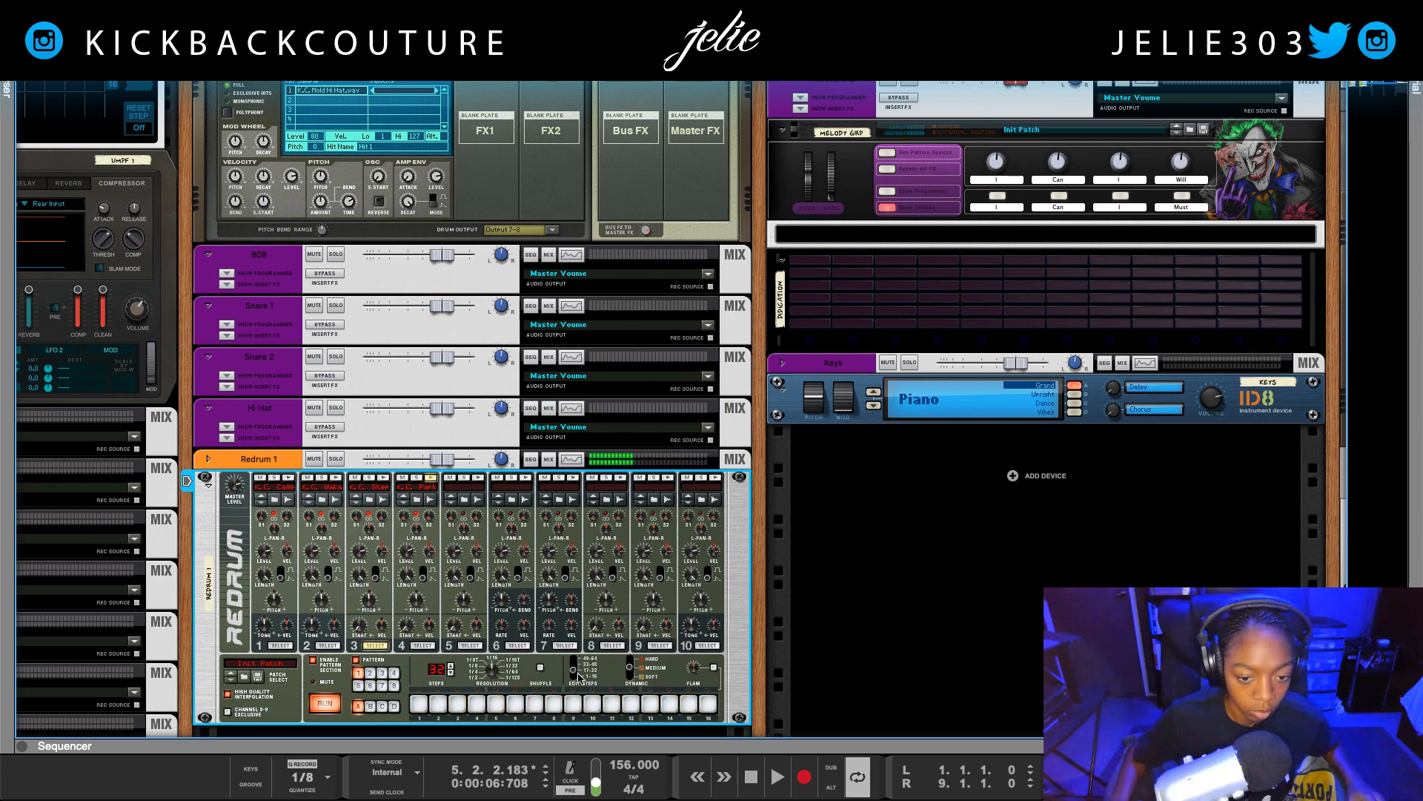
key("space")
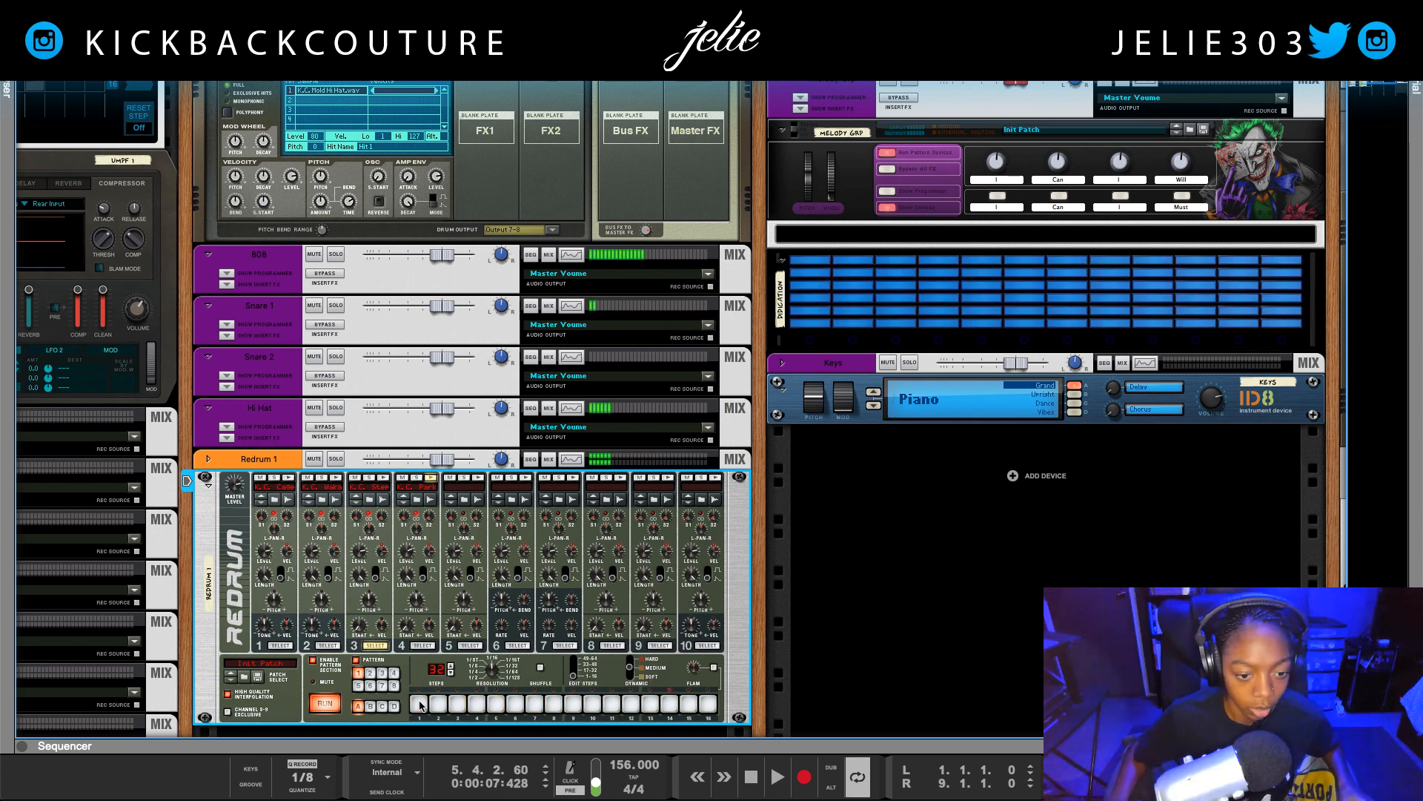
left_click(327, 701)
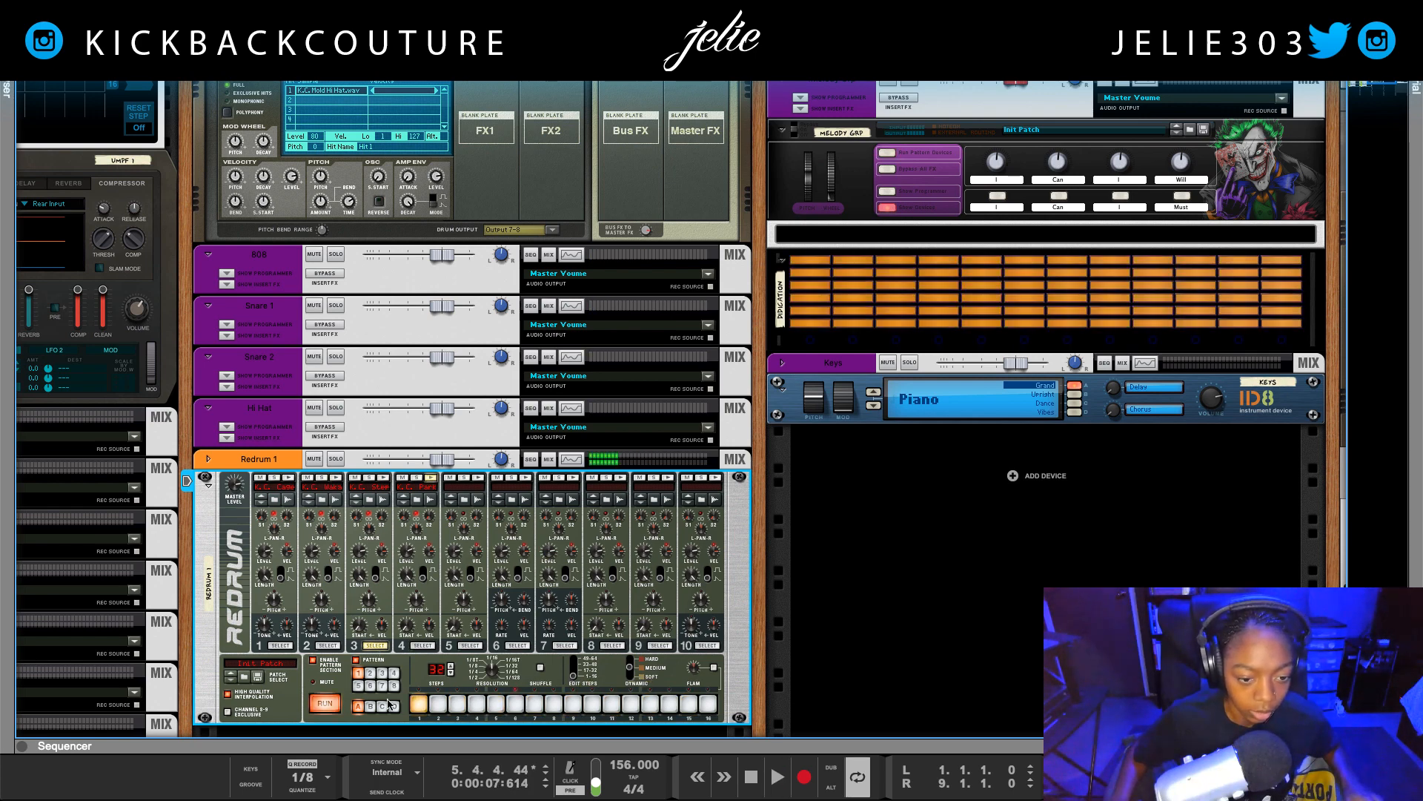
left_click(325, 703)
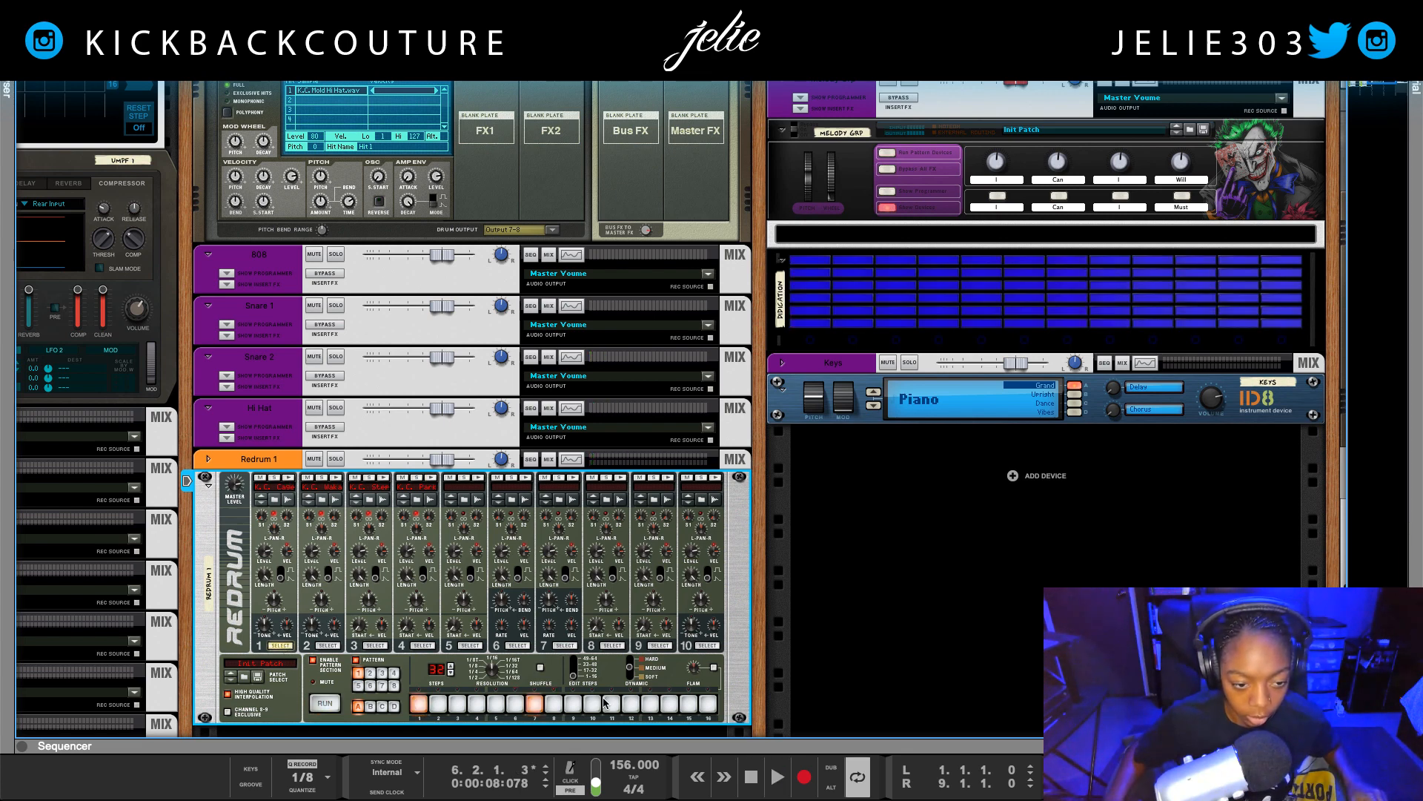
- Review drum 2's steps, add a hit on step 13 for drum 1, and run the Redrum pattern to hear it
left_click(327, 646)
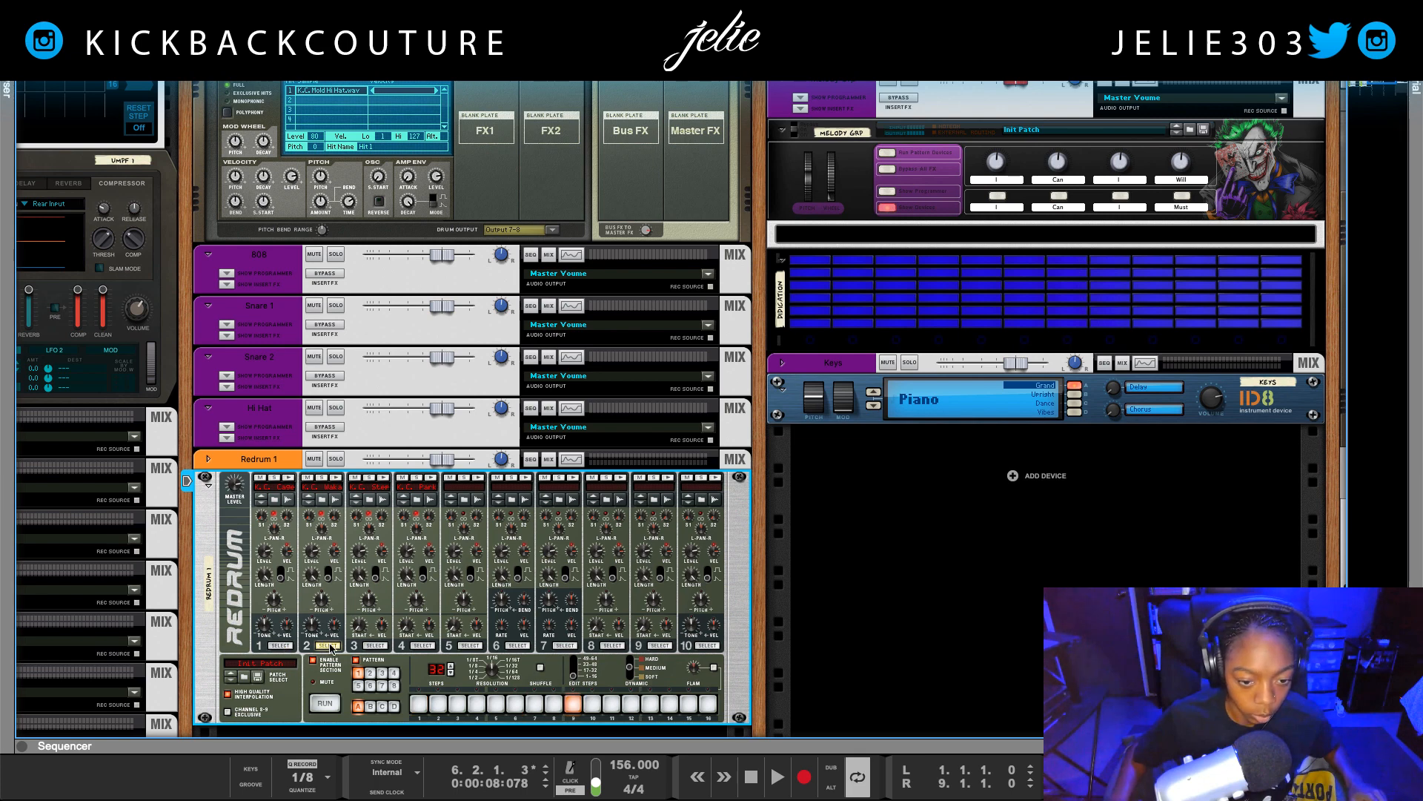
left_click(288, 645)
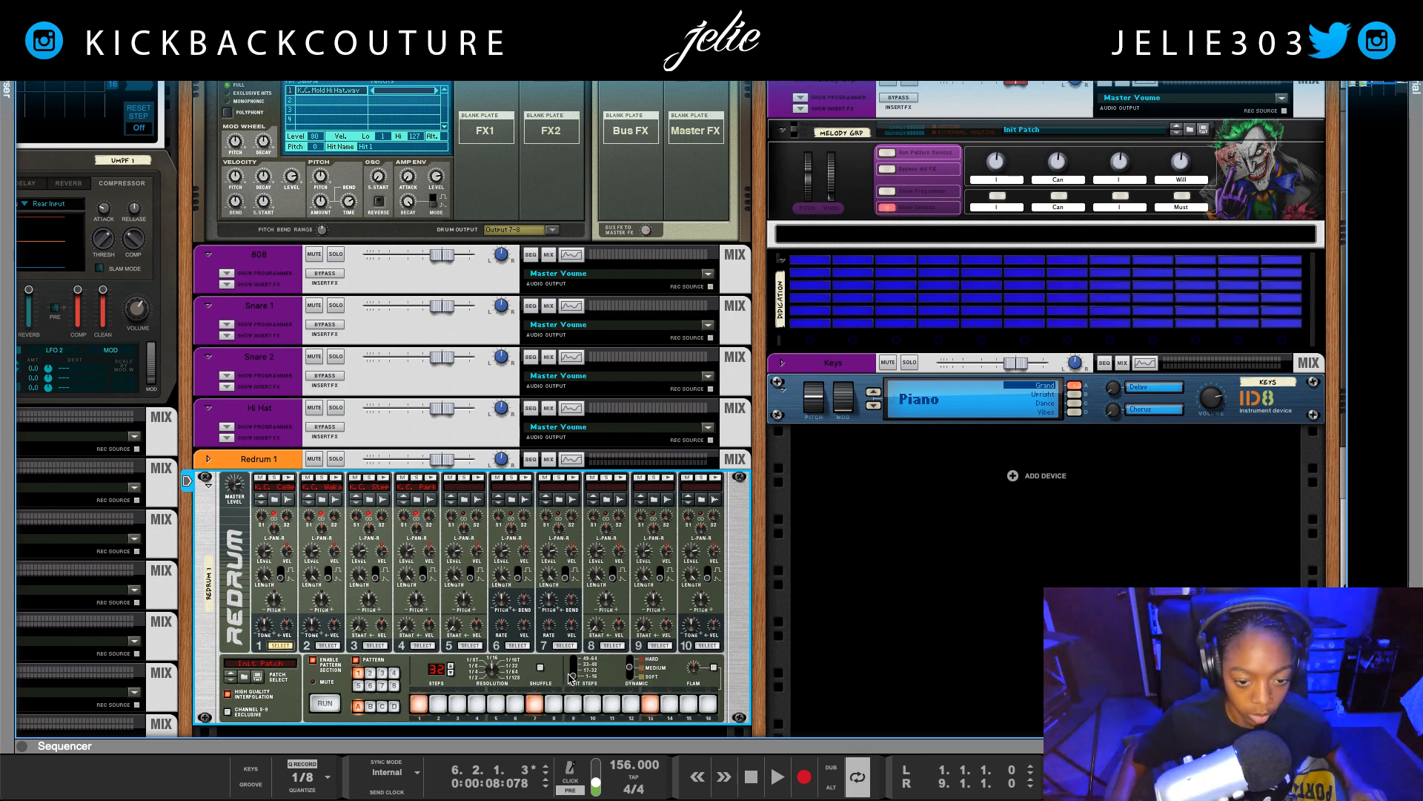
mouse_move(418, 704)
left_mouse_down()
mouse_move(676, 710)
mouse_move(418, 706)
left_mouse_up()
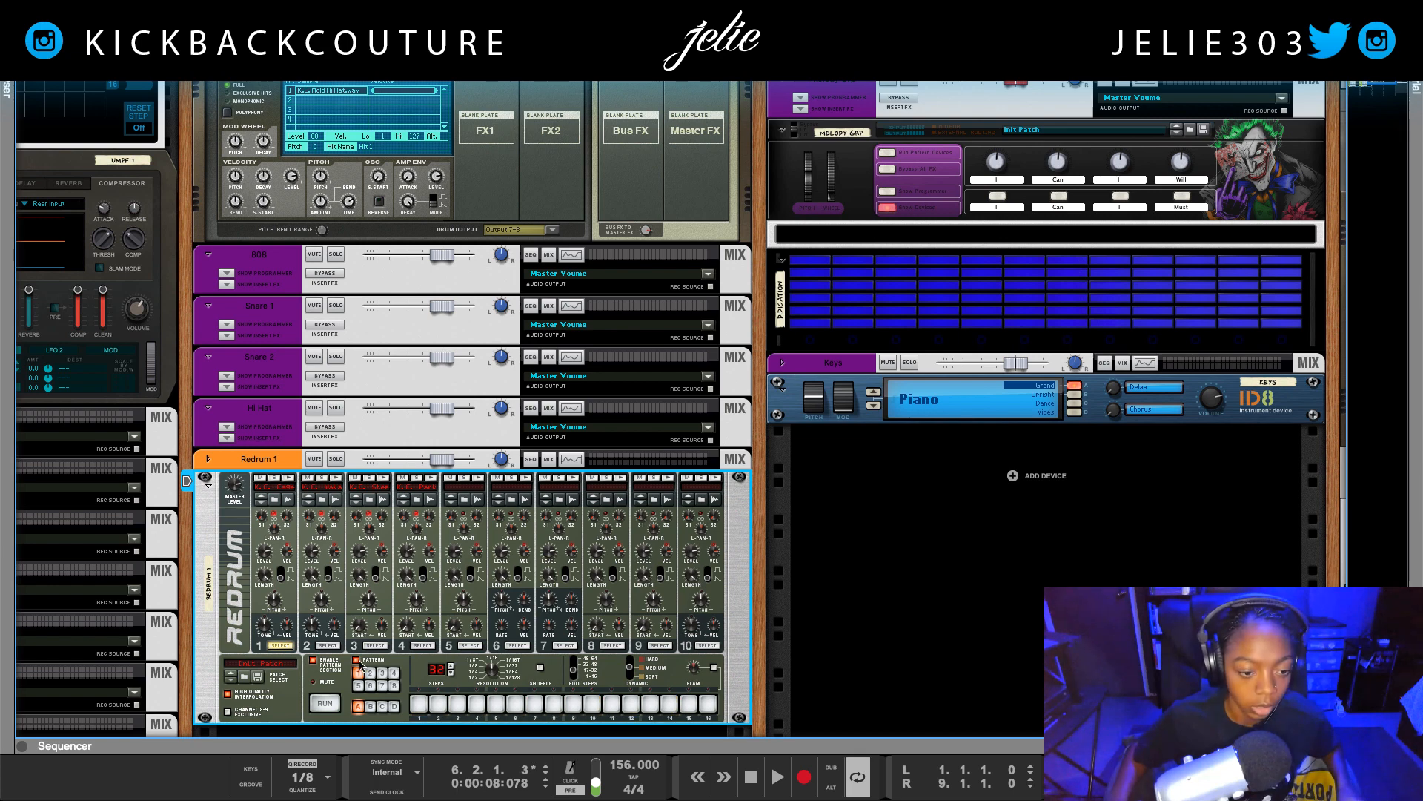
left_click(326, 703)
scroll(363, 669, "down", 2)
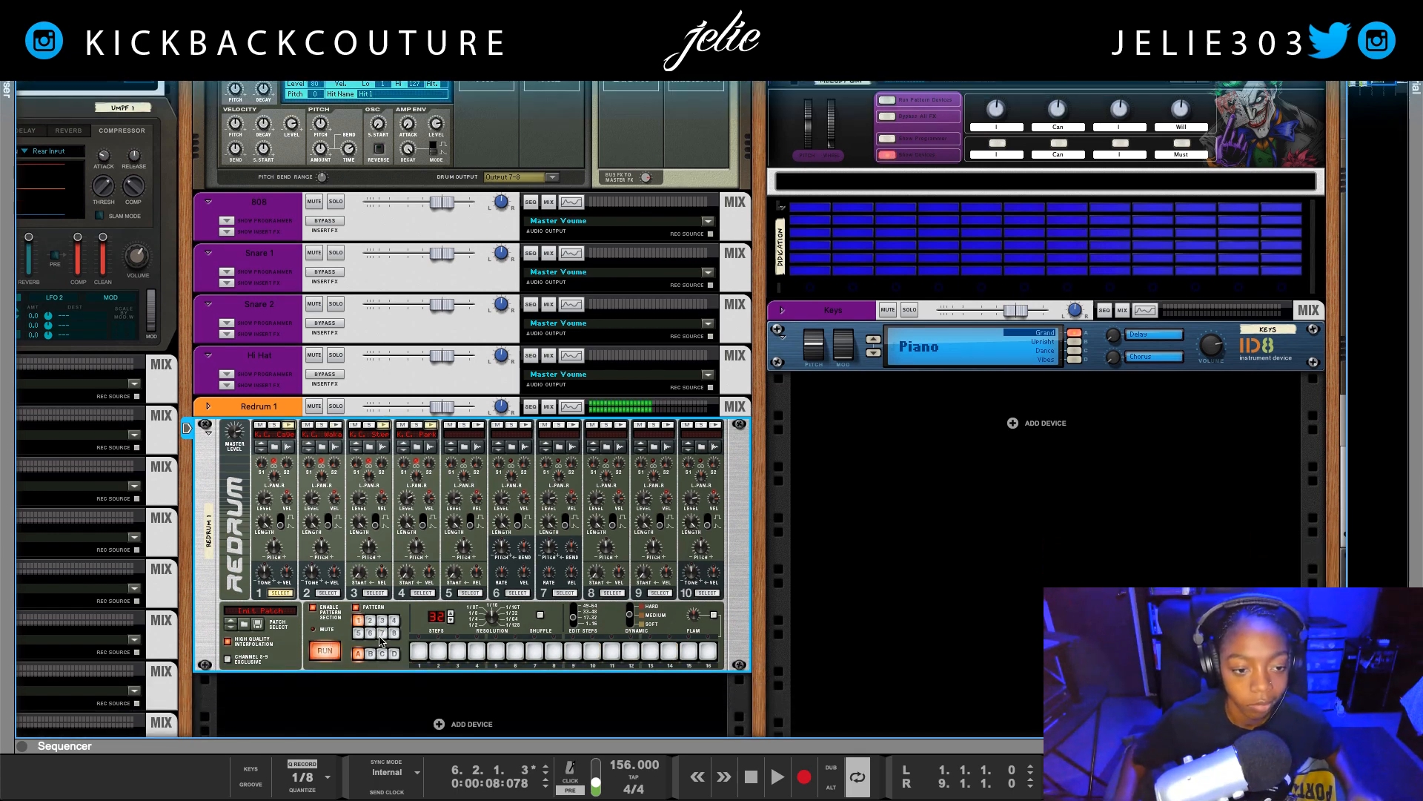
key("space")
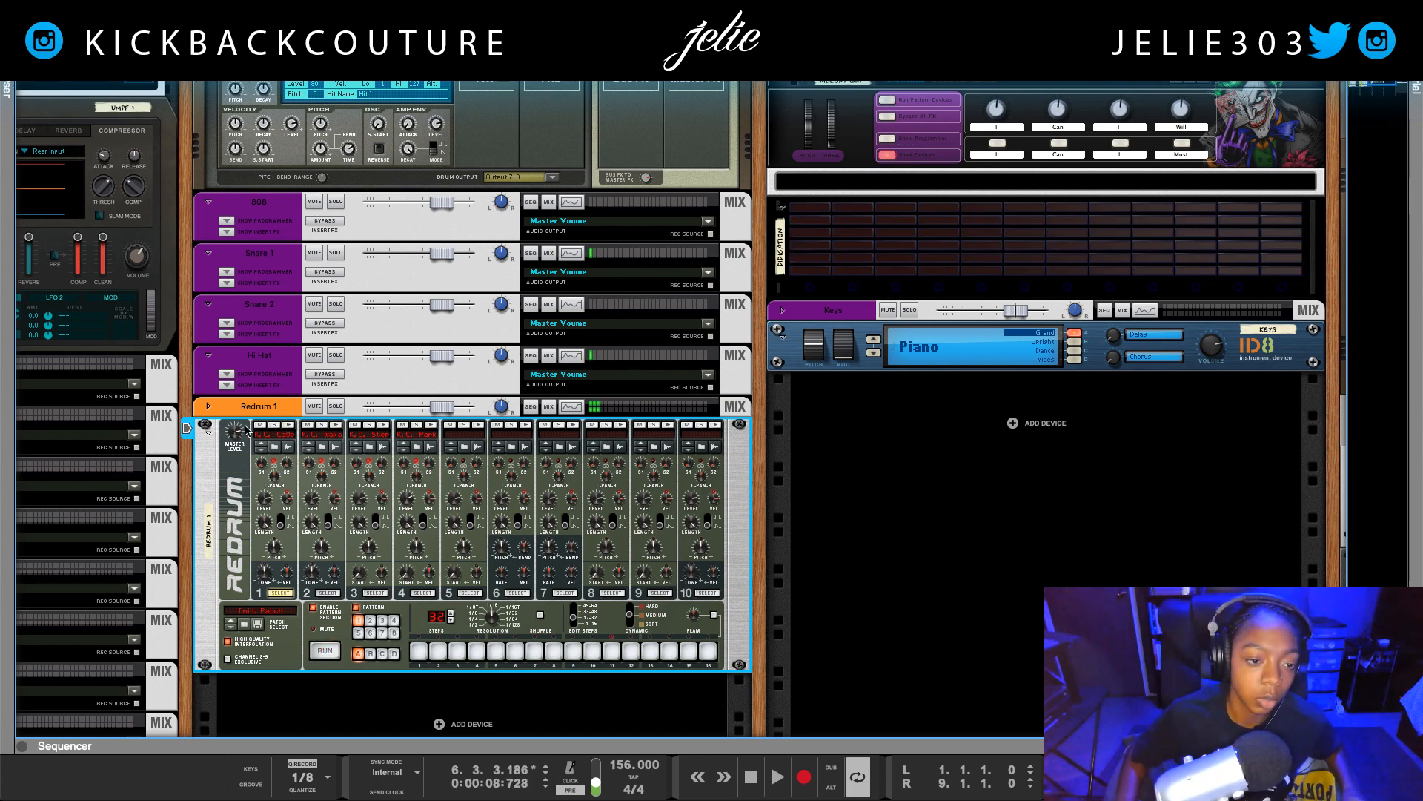
- Show the back of the rack, create a mix channel below Redrum and duplicate it three times for four channels
scroll(210, 412, "down", 1)
scroll(222, 430, "up", 10)
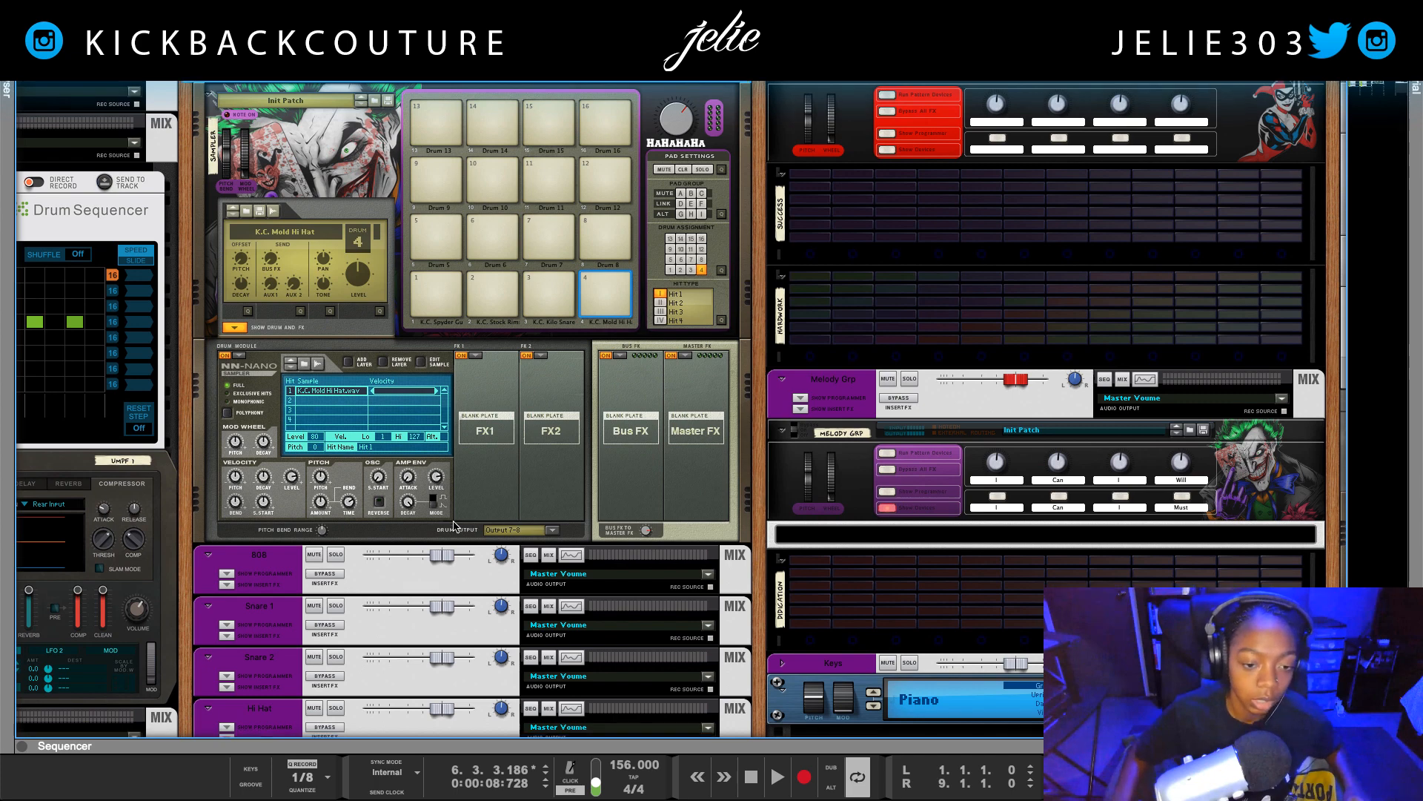
scroll(427, 506, "down", 12)
scroll(427, 506, "up", 8)
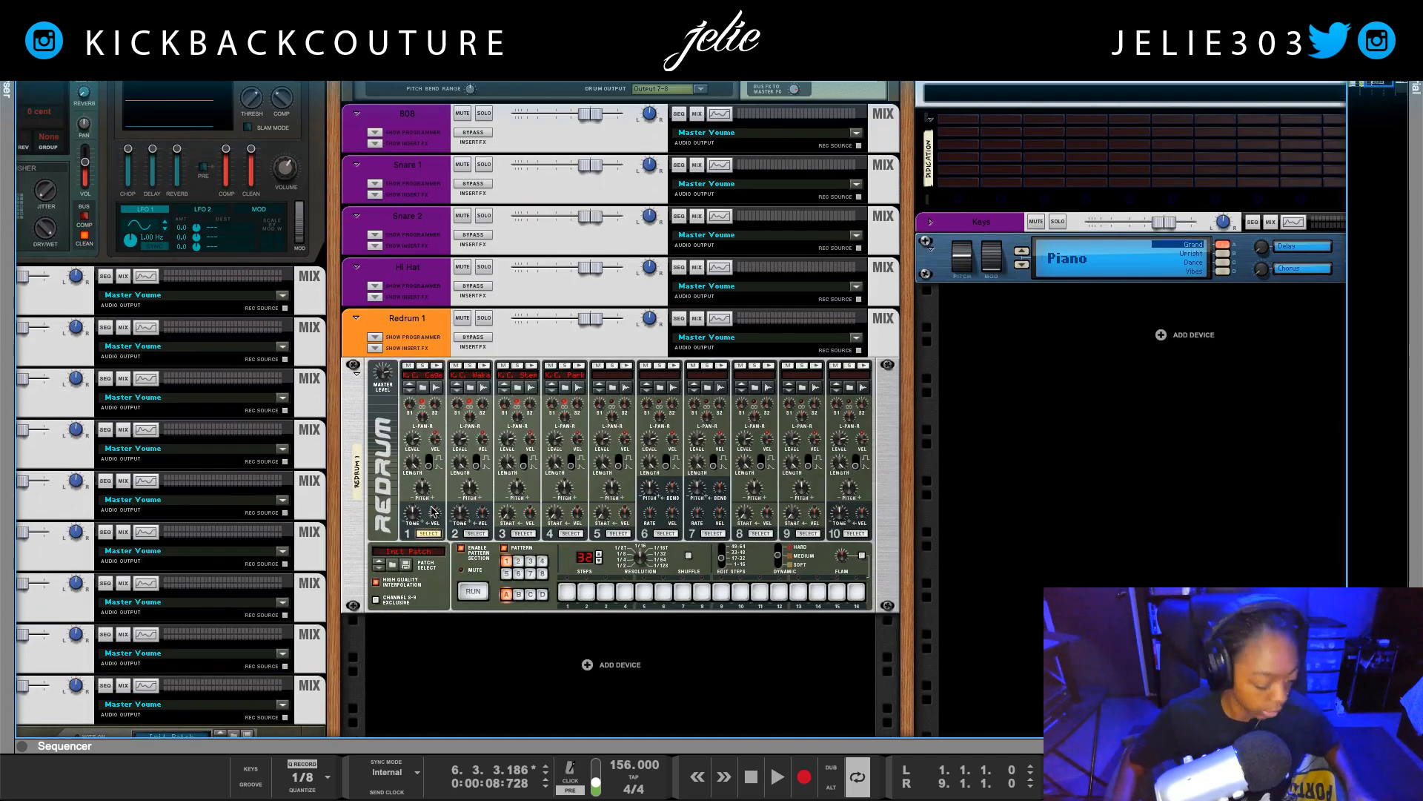
key("Tab")
right_click(607, 635)
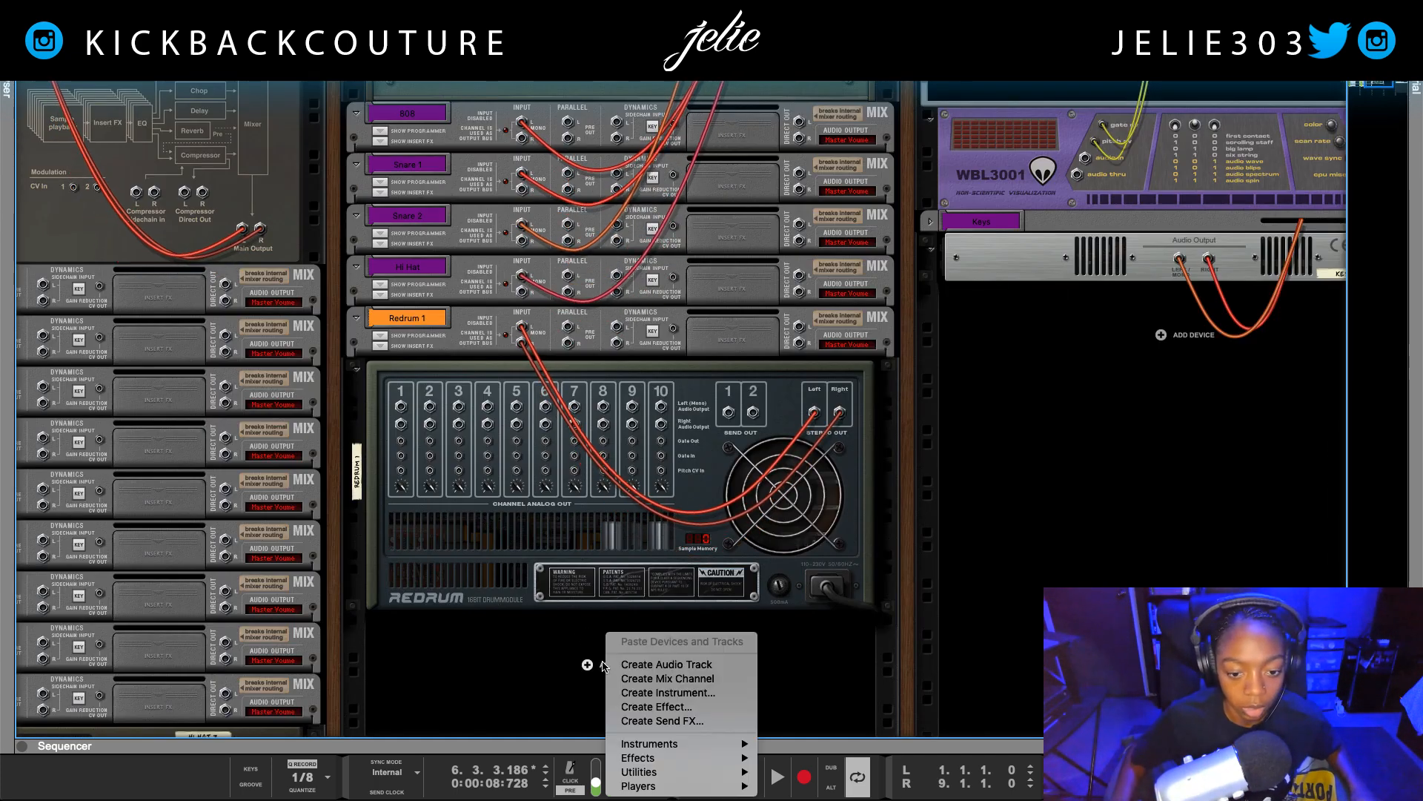
left_click(664, 677)
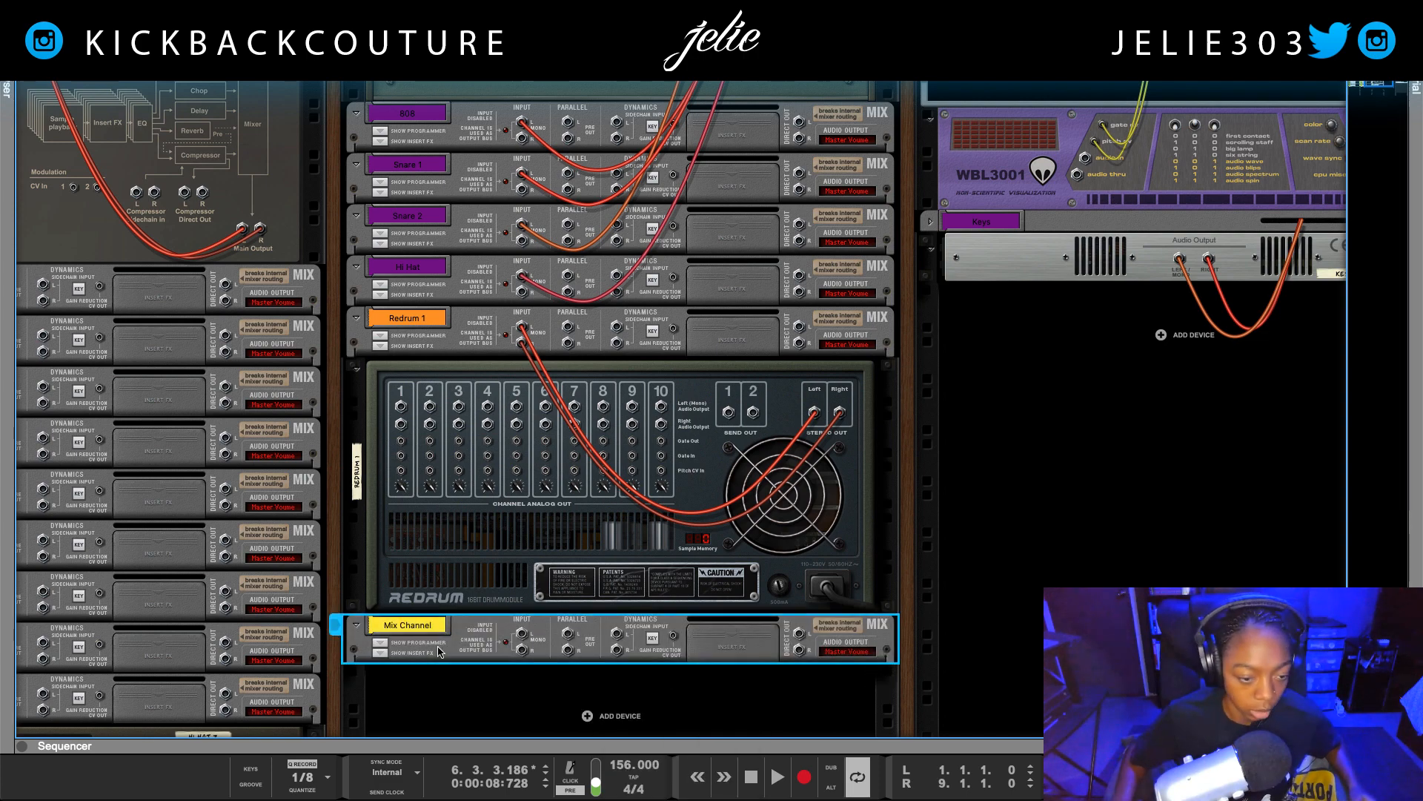
key("super+d")
key("super+d")
key("super+d")
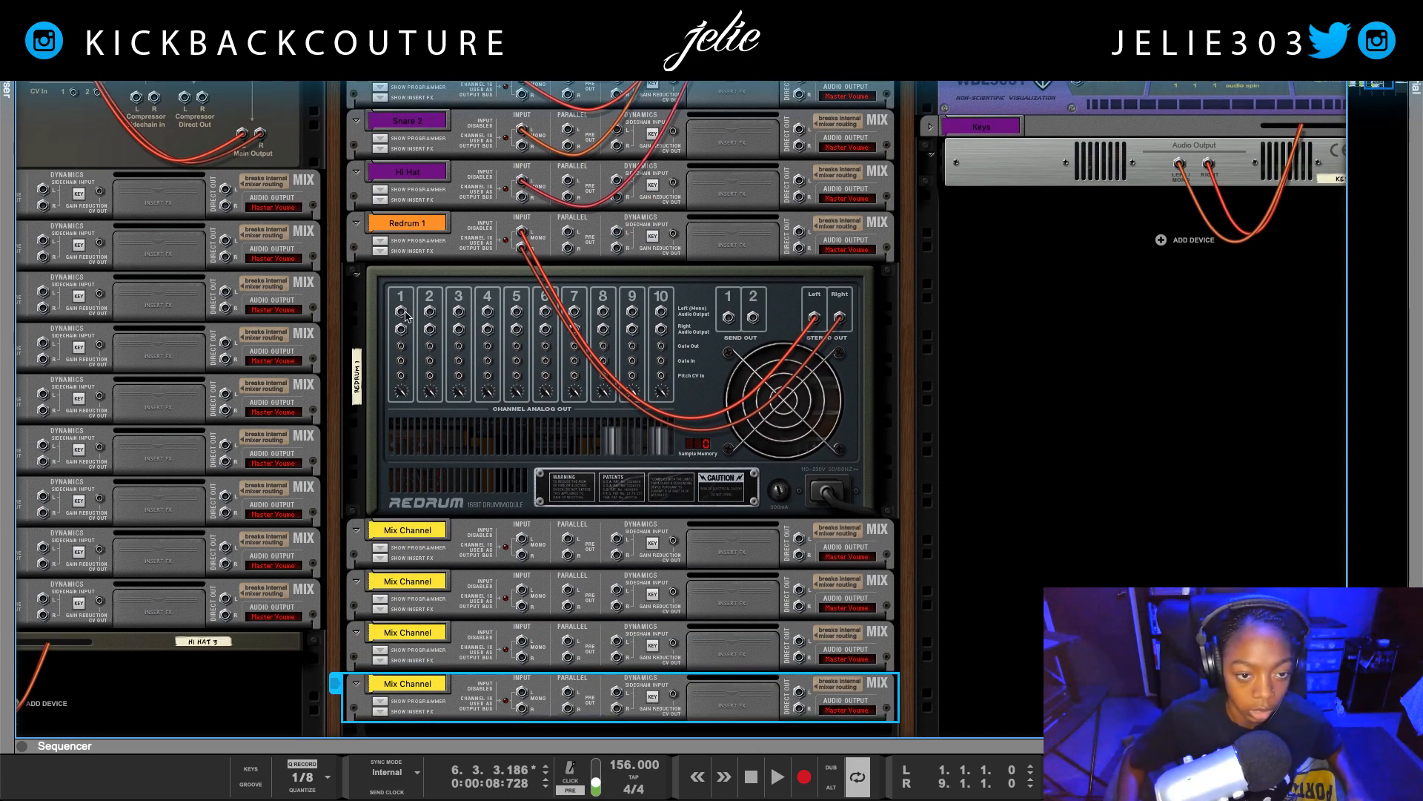
- Cable Redrum's individual channel outputs 1 to 4 to the four new mix channels and return to the rack front
left_click_drag(400, 311, 522, 590)
left_click_drag(459, 312, 522, 644)
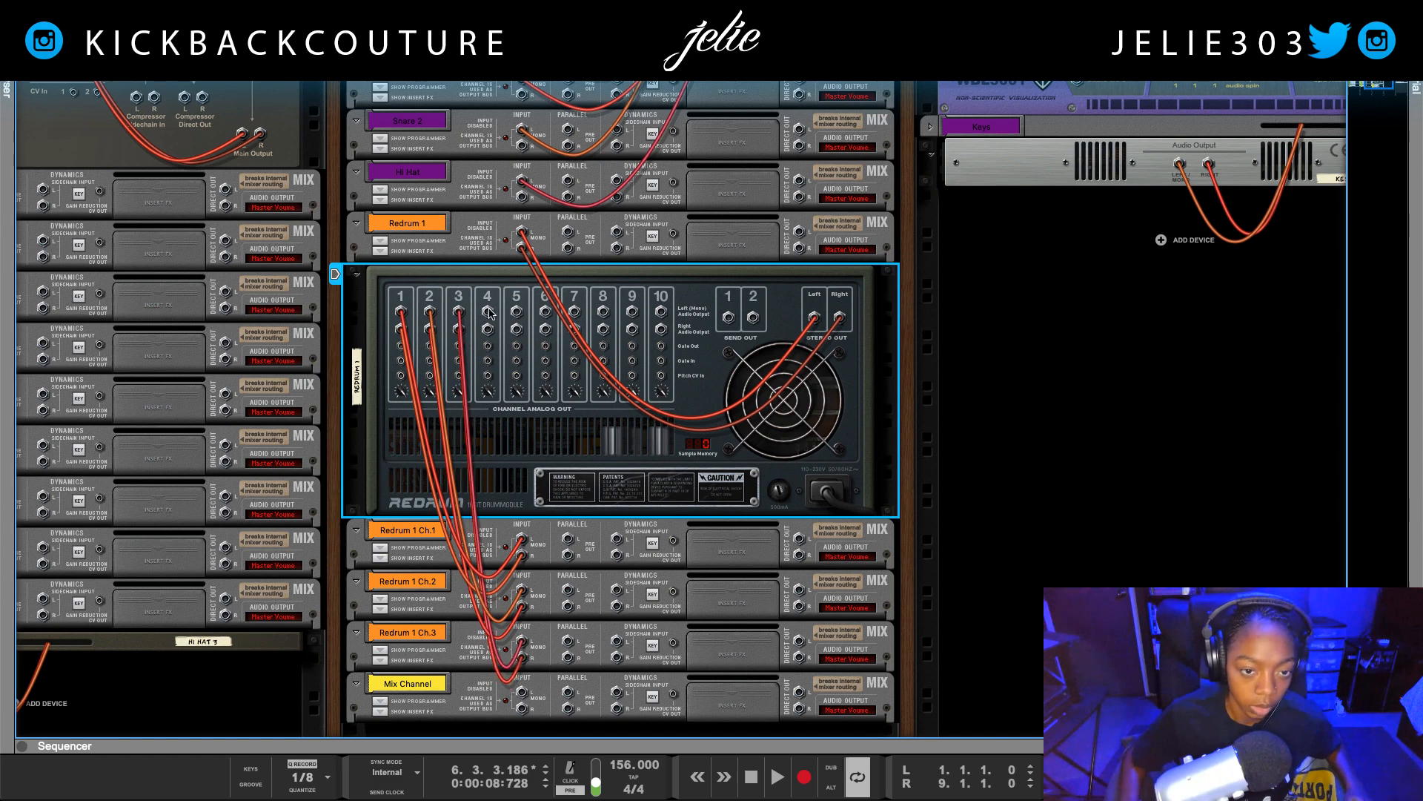
left_click_drag(489, 313, 521, 691)
key("Tab")
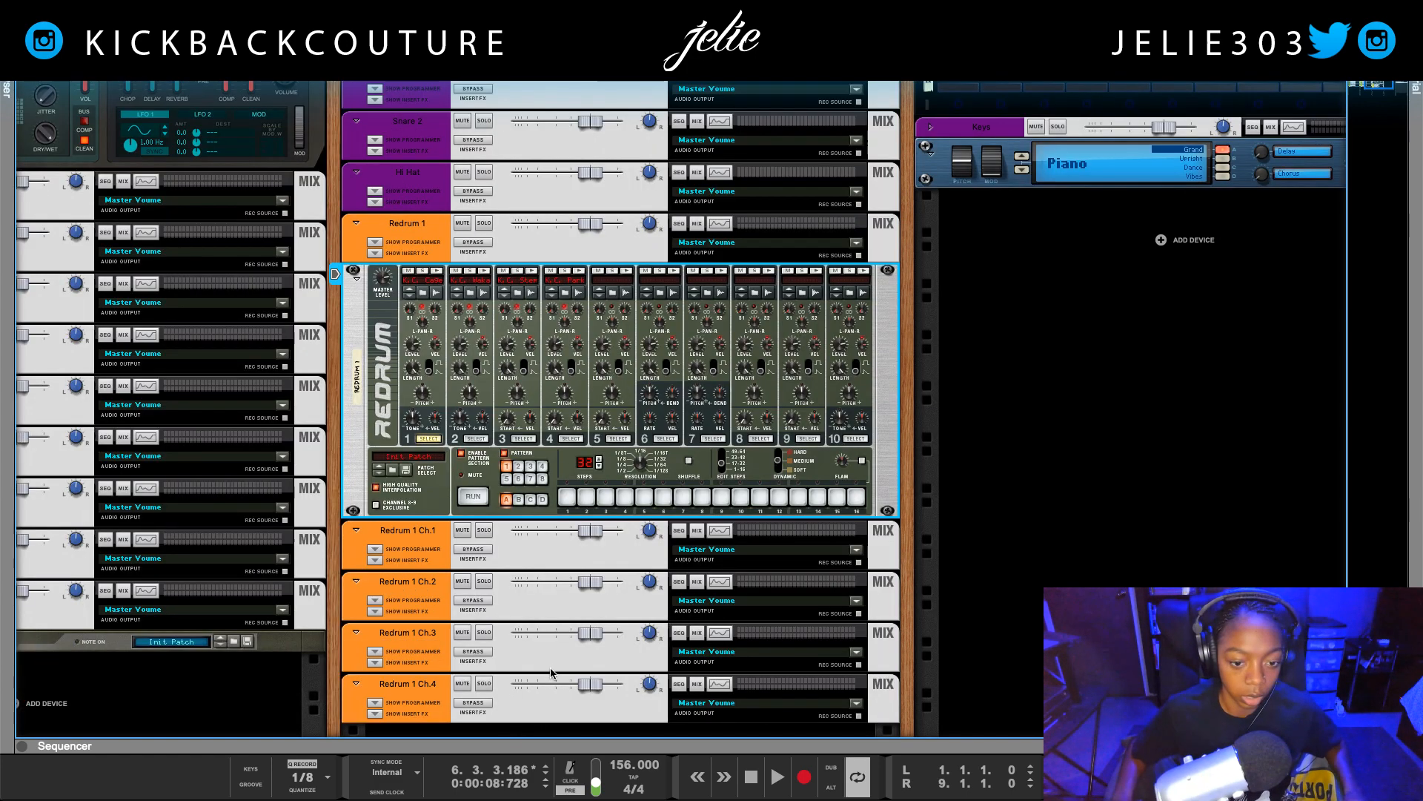
- Play the Redrum pattern to check the meters of the four separate Redrum mix channels
key("space")
key("space")
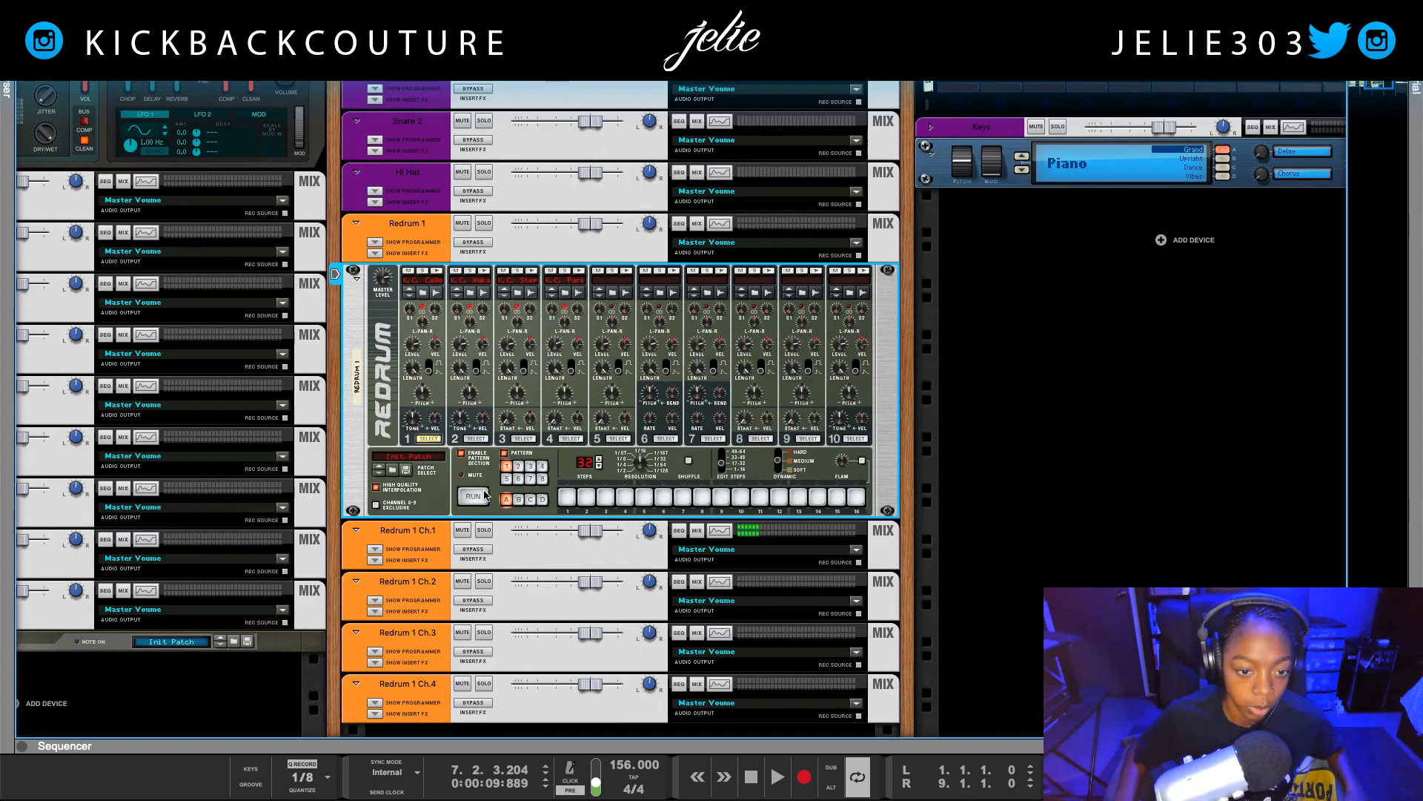
left_click(483, 495)
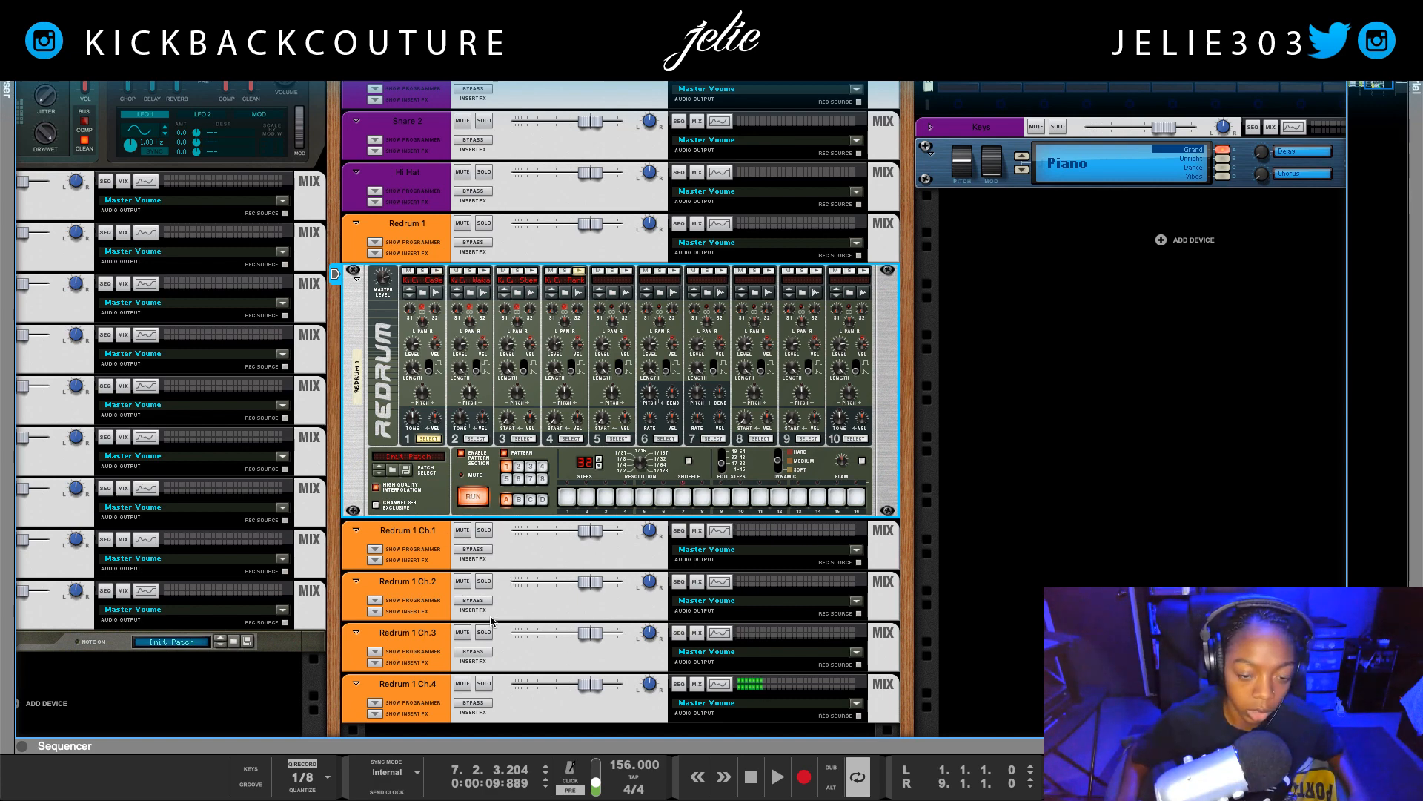
- Show the Insert FX section of the Snare 1 mix channel
left_click(439, 559)
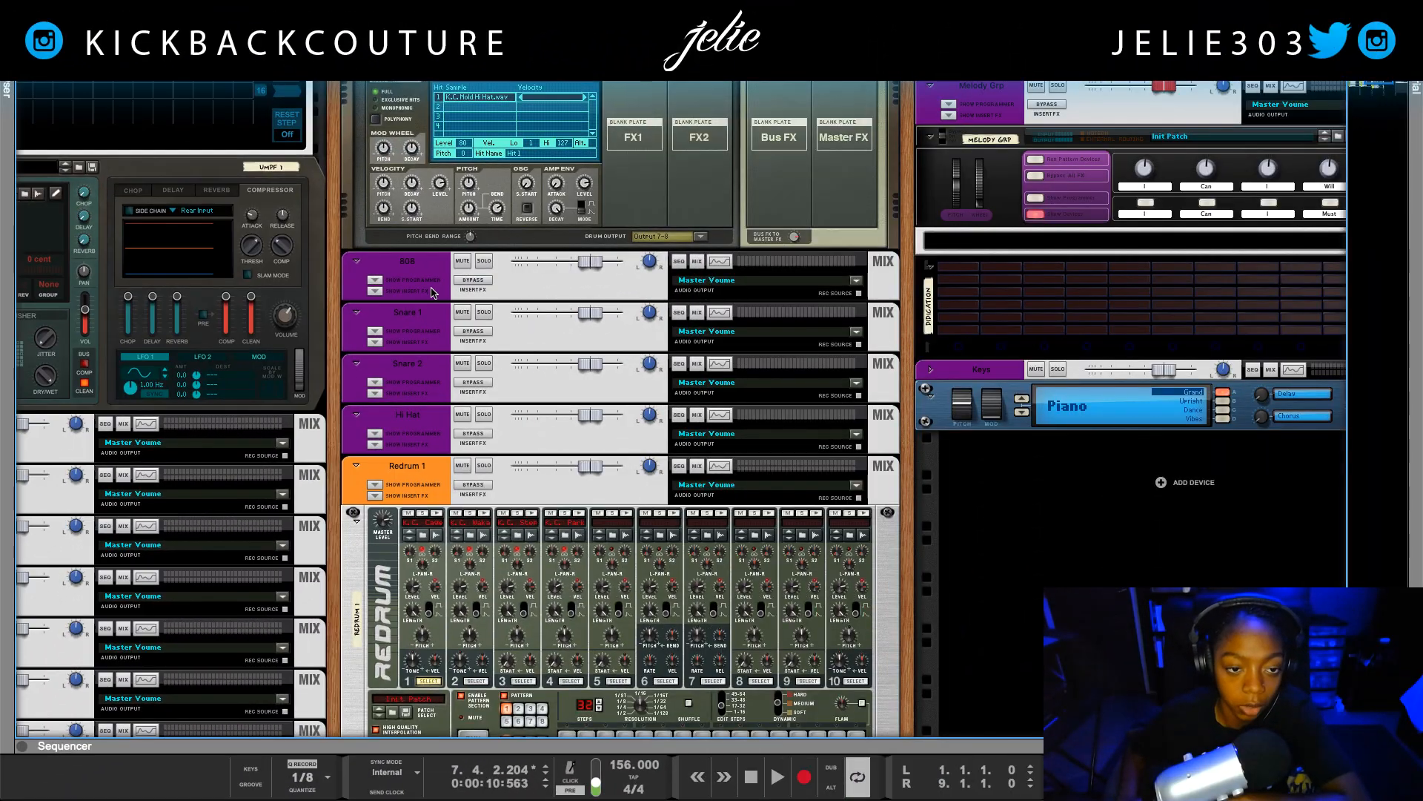
left_click(436, 291)
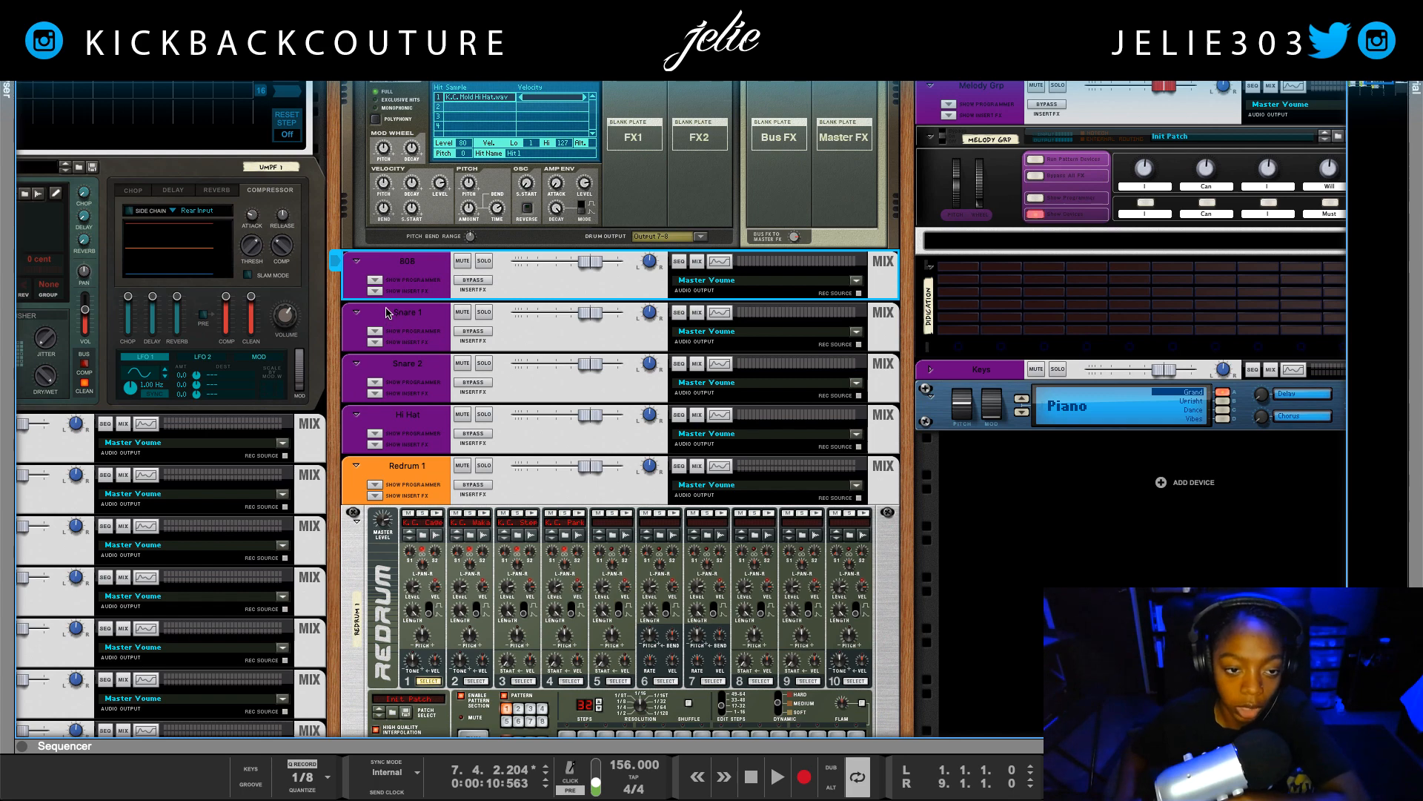
left_click(375, 343)
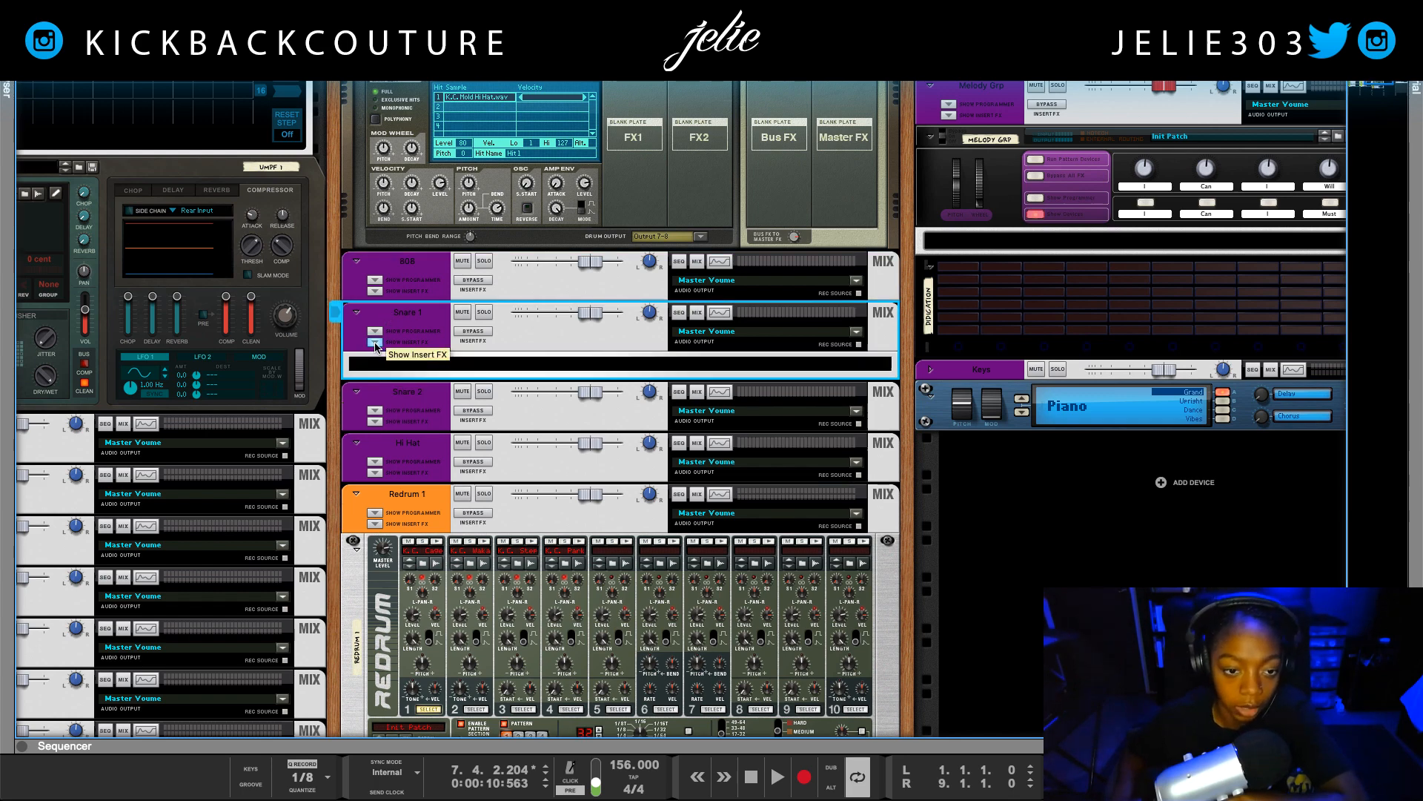
- Set the track colour of Kong's mix channels, including Snare 1, Snare 2 and Hi Hat, to Sky Blue
left_click(427, 279, "shift")
left_click(432, 455, "shift")
right_click(430, 454)
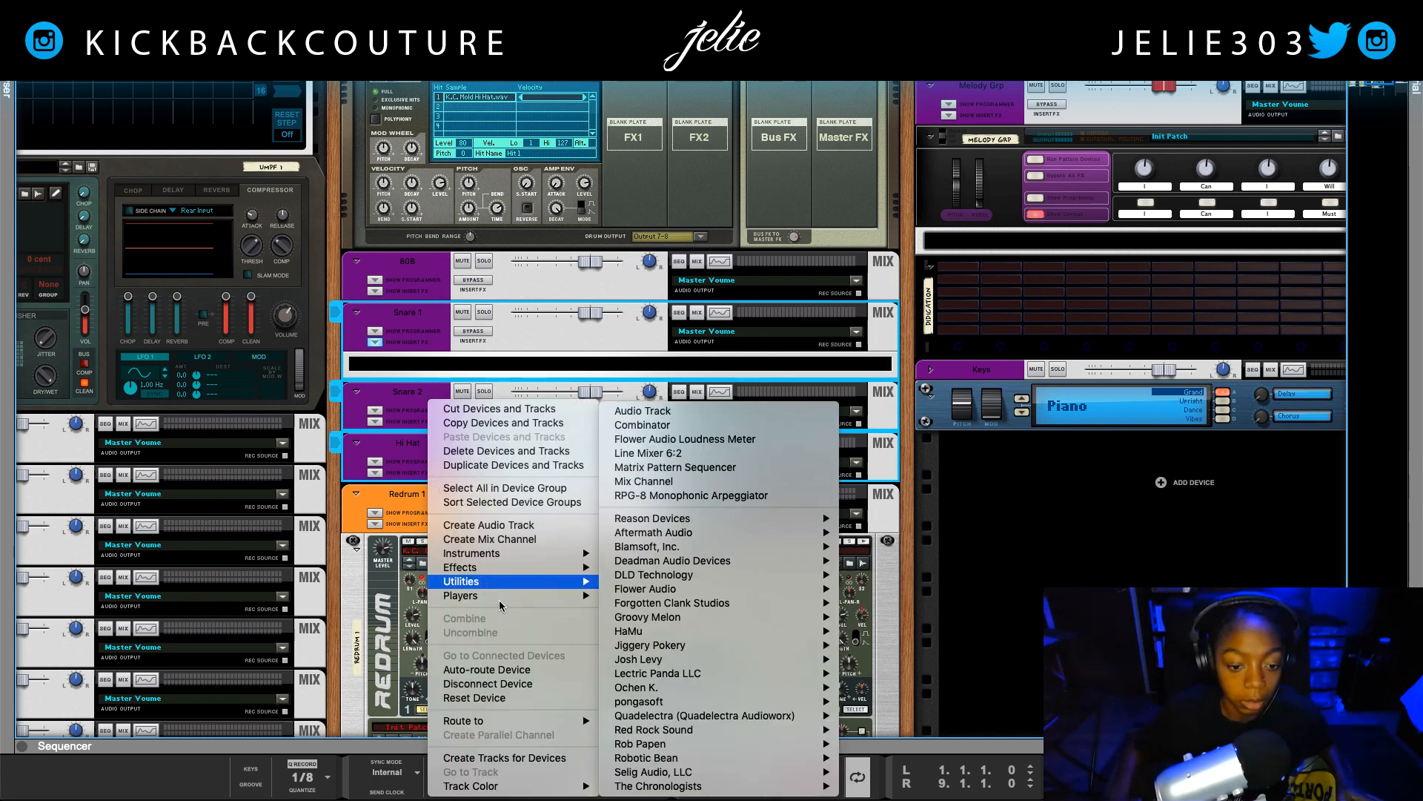
mouse_move(519, 785)
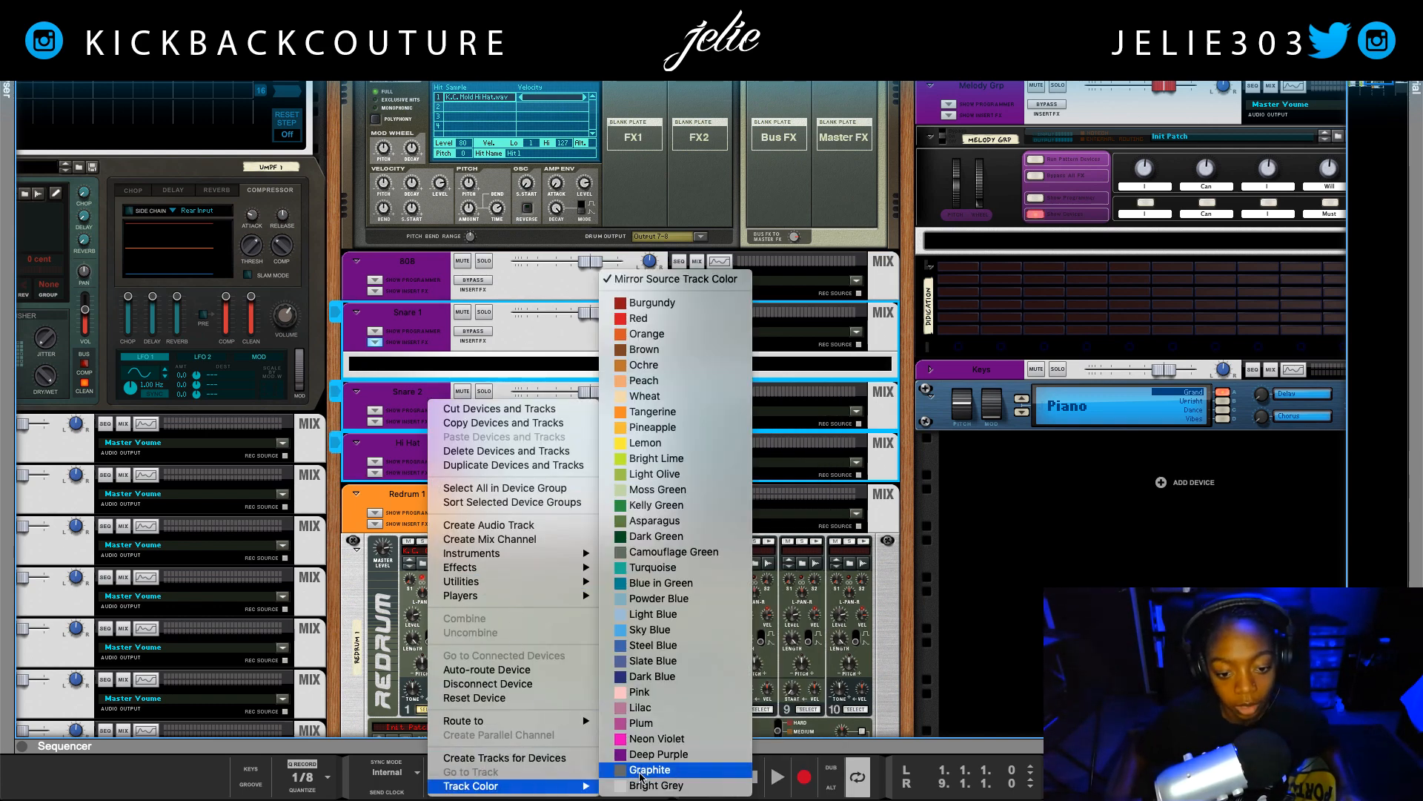
left_click(669, 635)
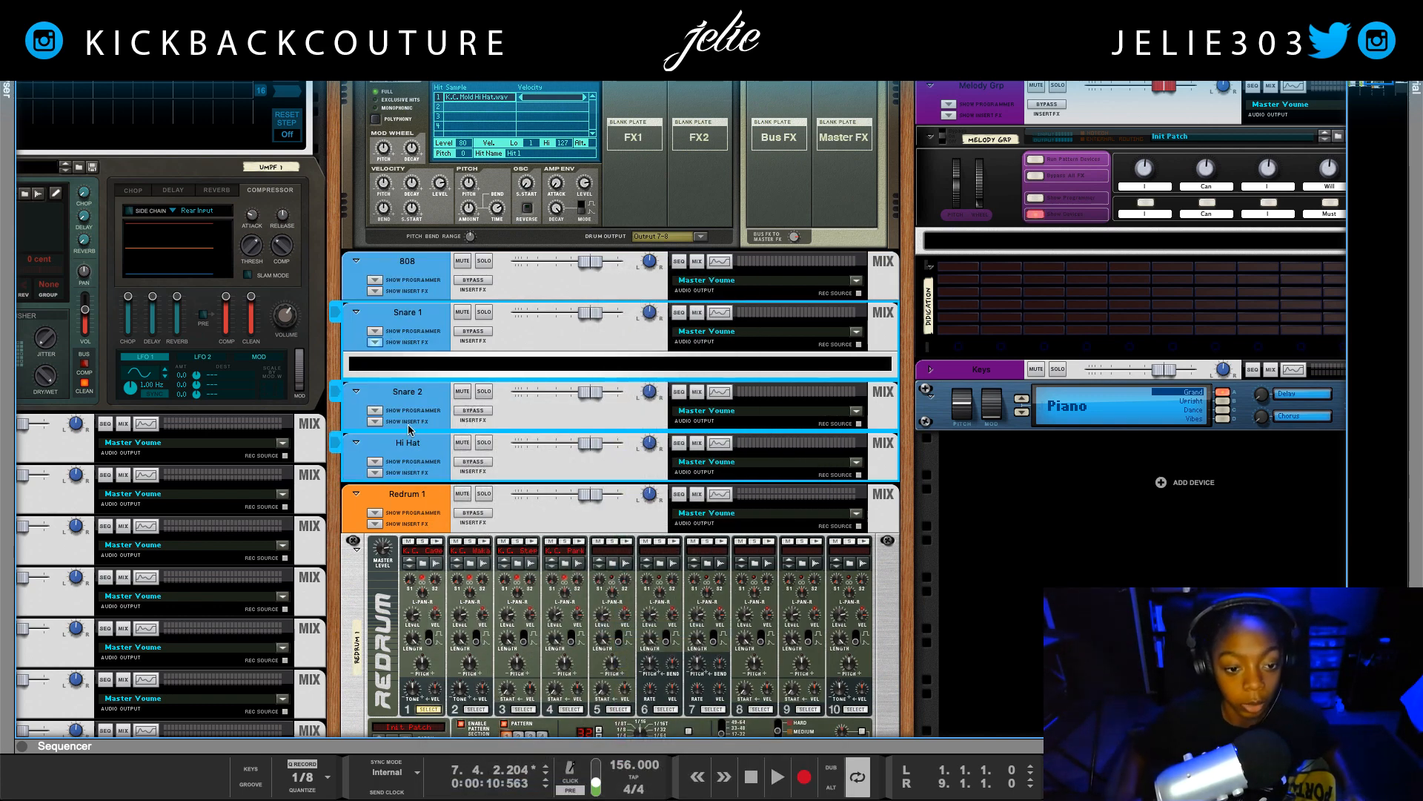
left_click(408, 450)
left_click(436, 361)
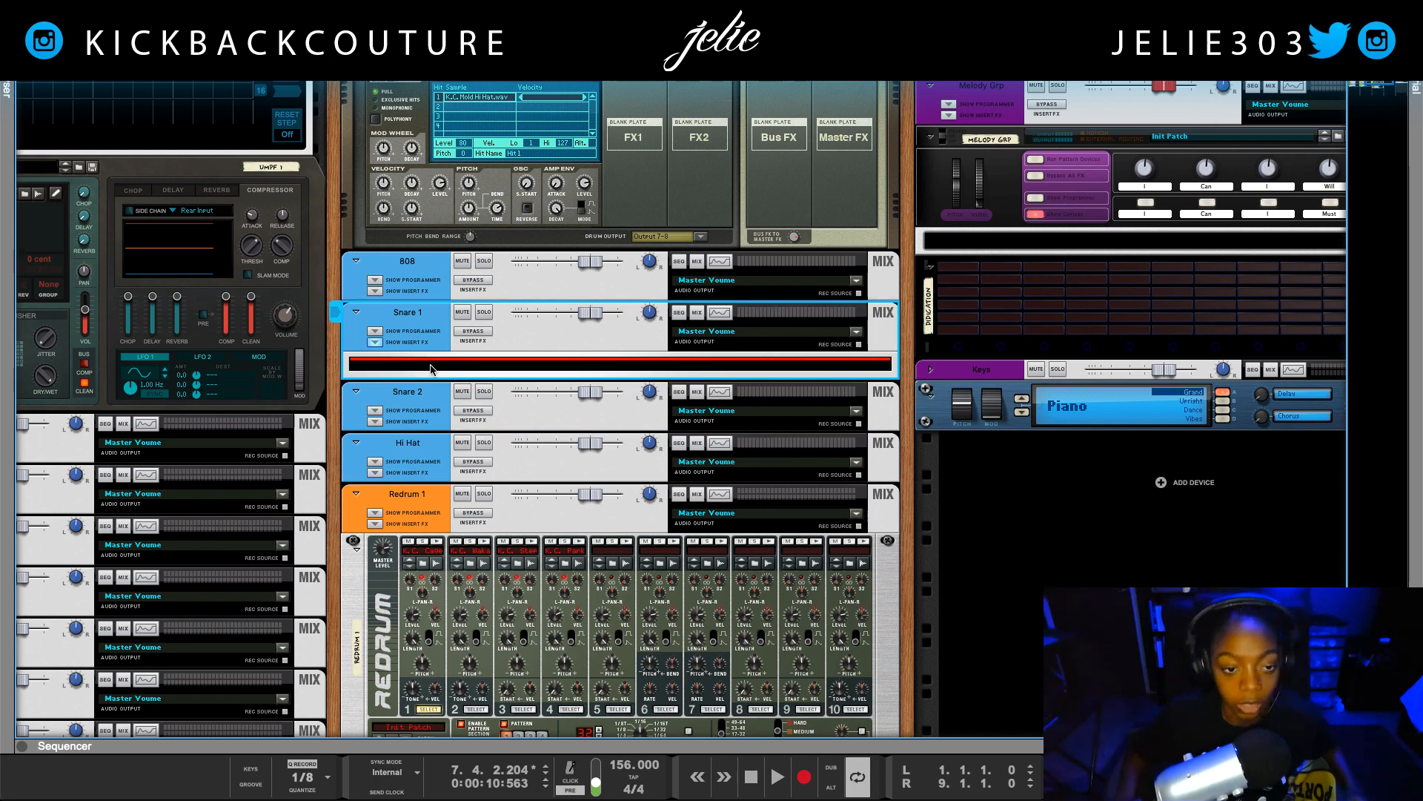
right_click(433, 369)
mouse_move(487, 503)
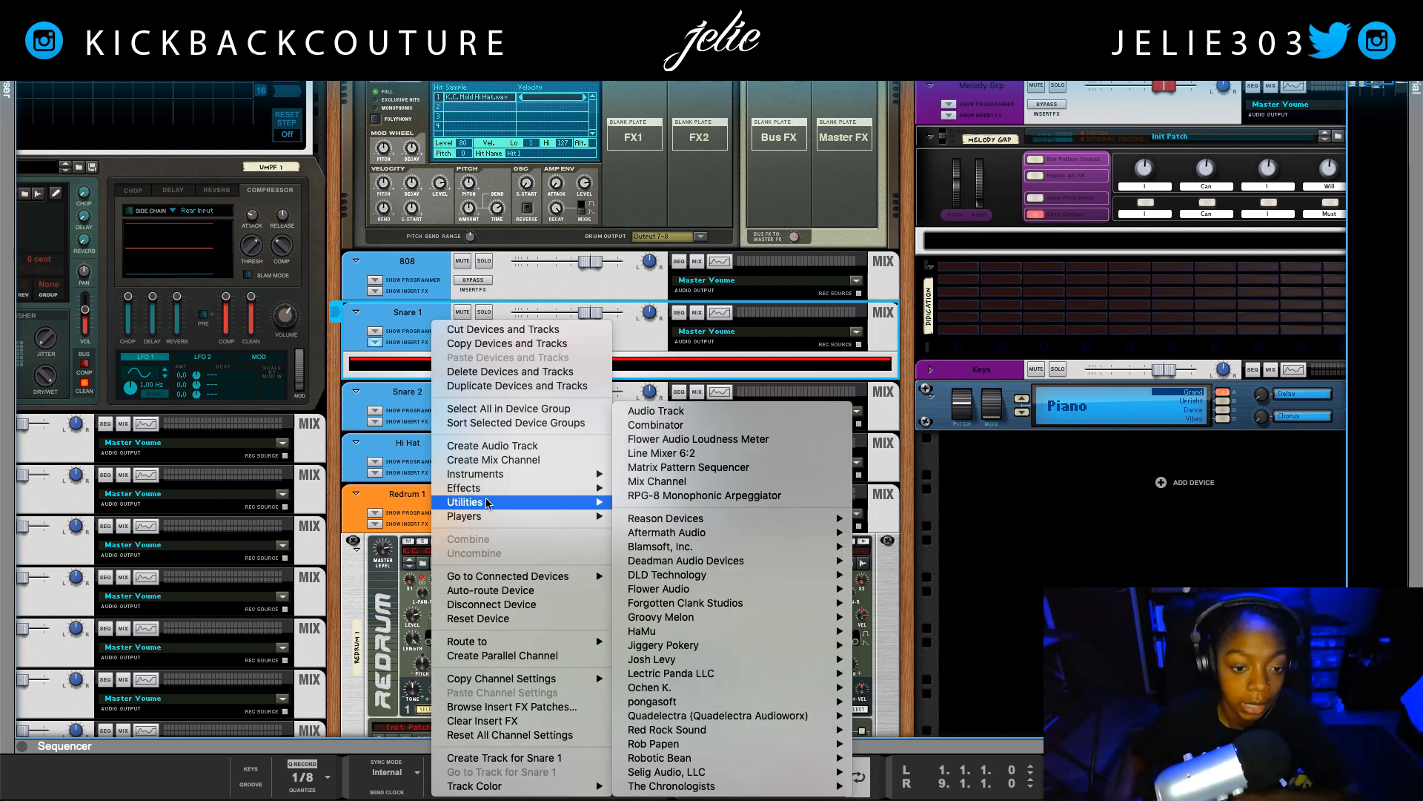
left_click(406, 360)
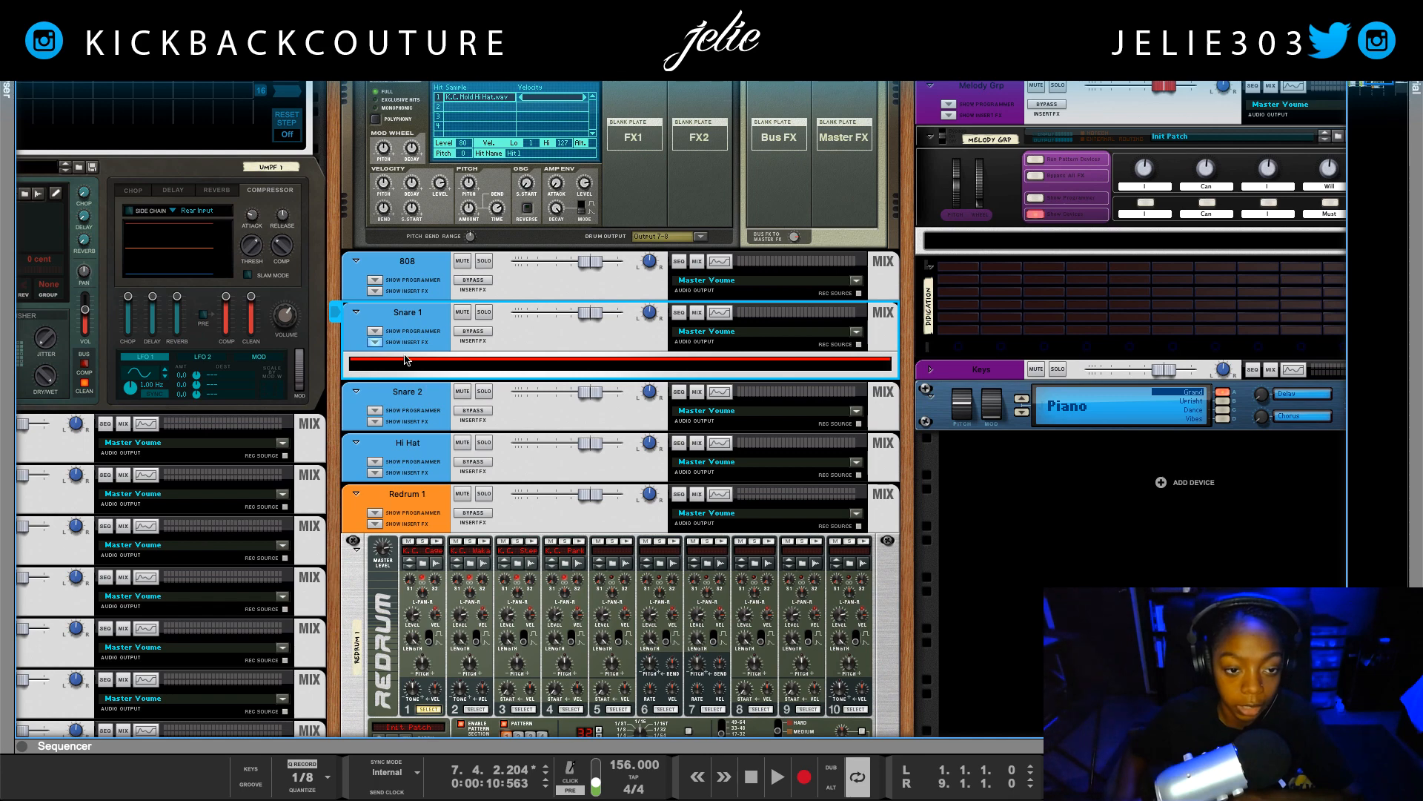
left_click(375, 343)
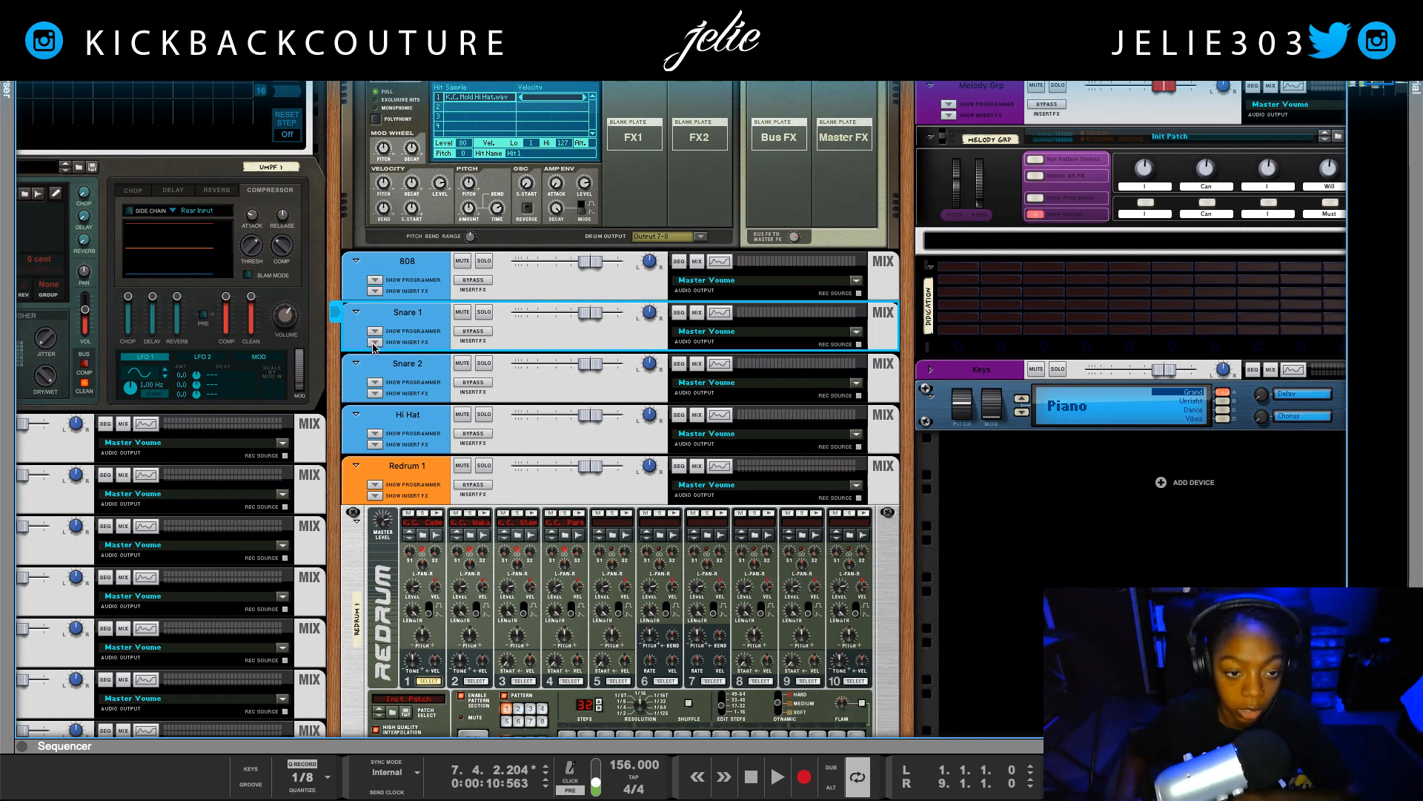
left_click(375, 343)
- Add the FabFilter Pro-Q 2 effect to the Snare 1 channel's Insert FX section and close its plug-in window
right_click(395, 366)
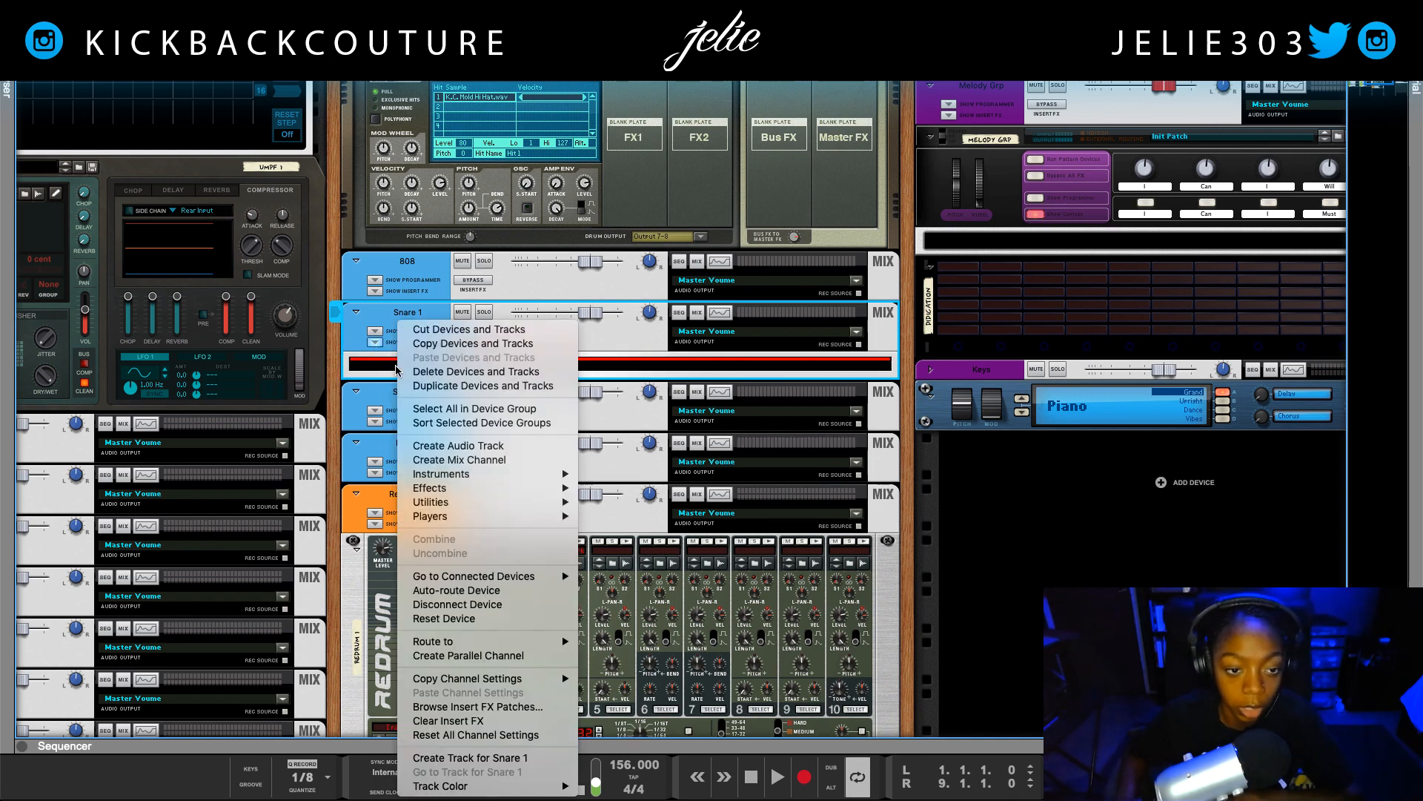
mouse_move(510, 489)
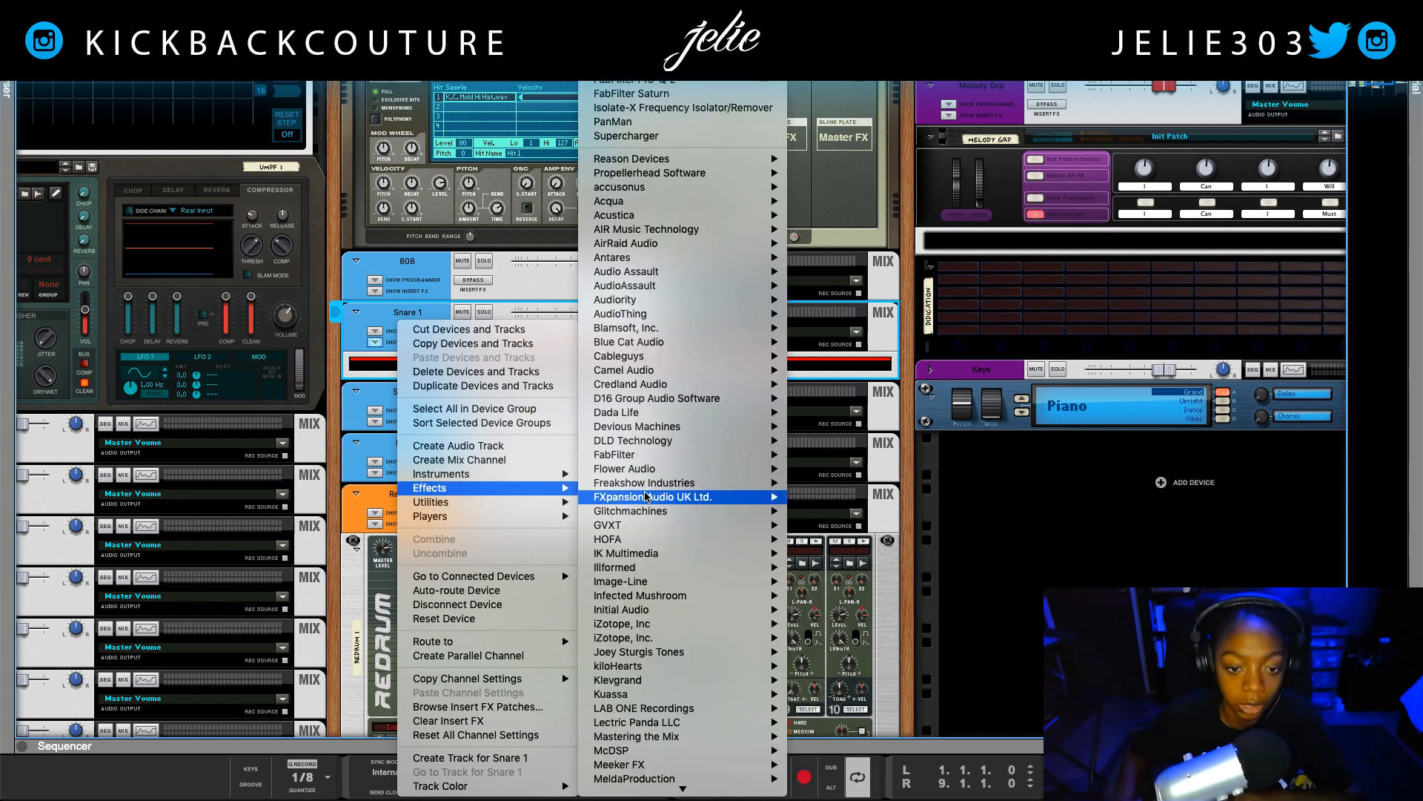
mouse_move(666, 458)
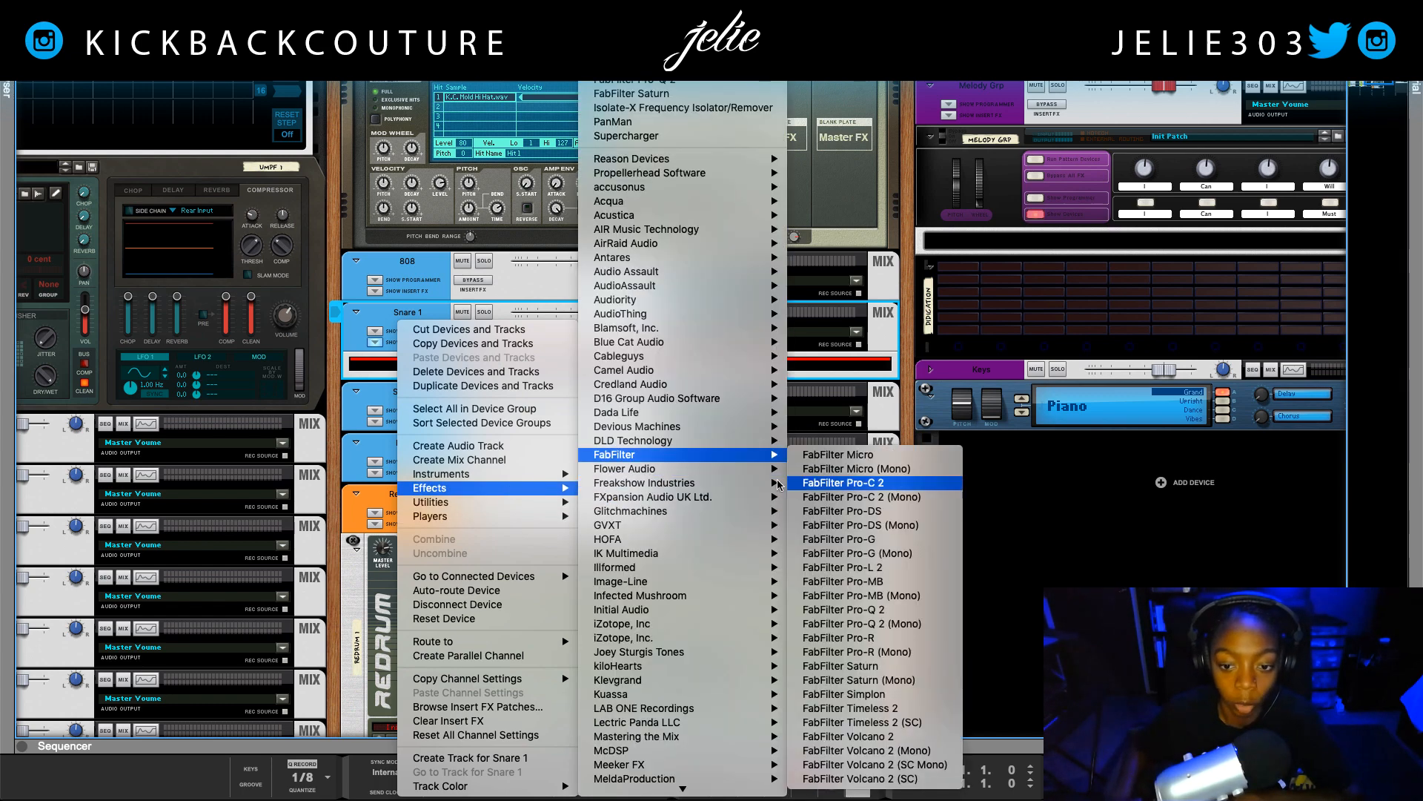
left_click(928, 521)
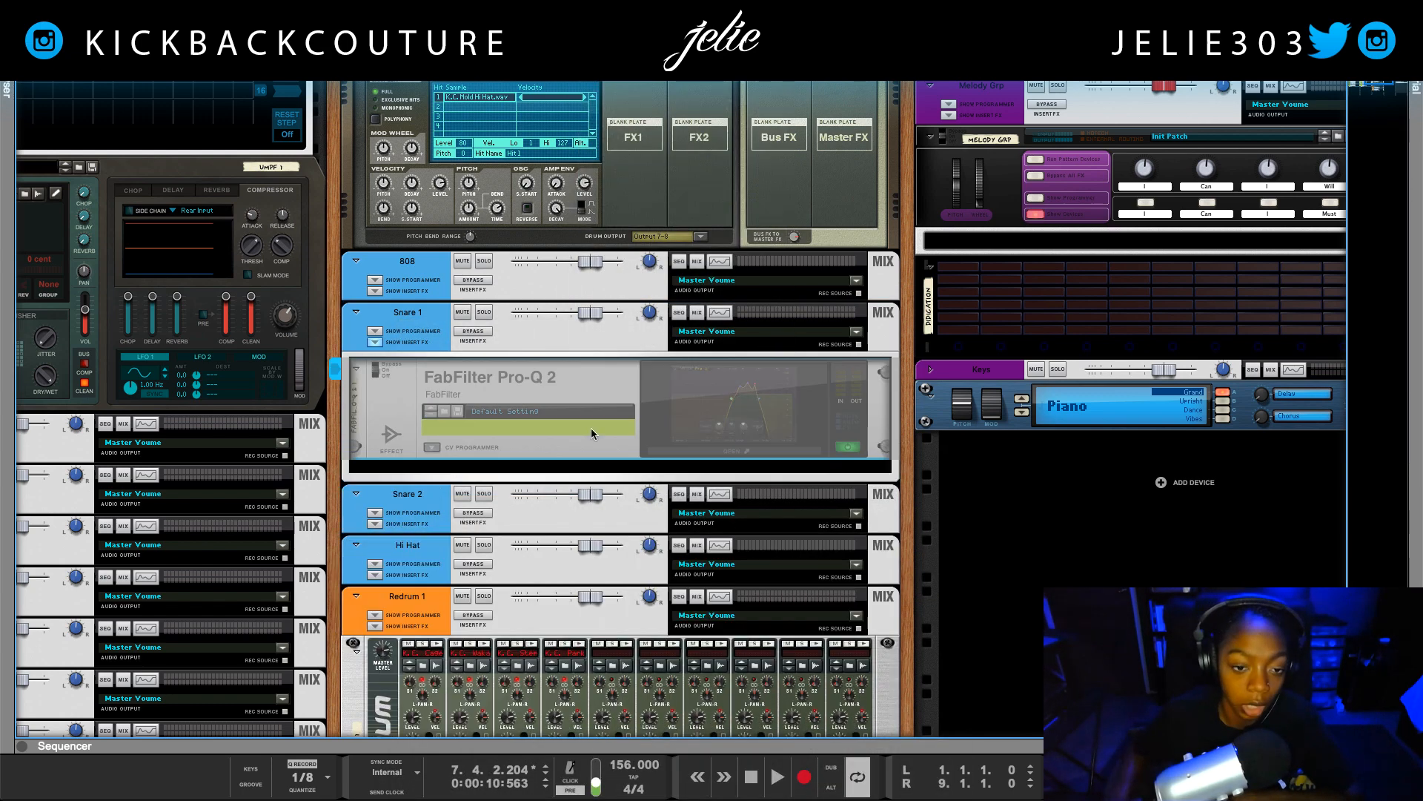
left_click(730, 457)
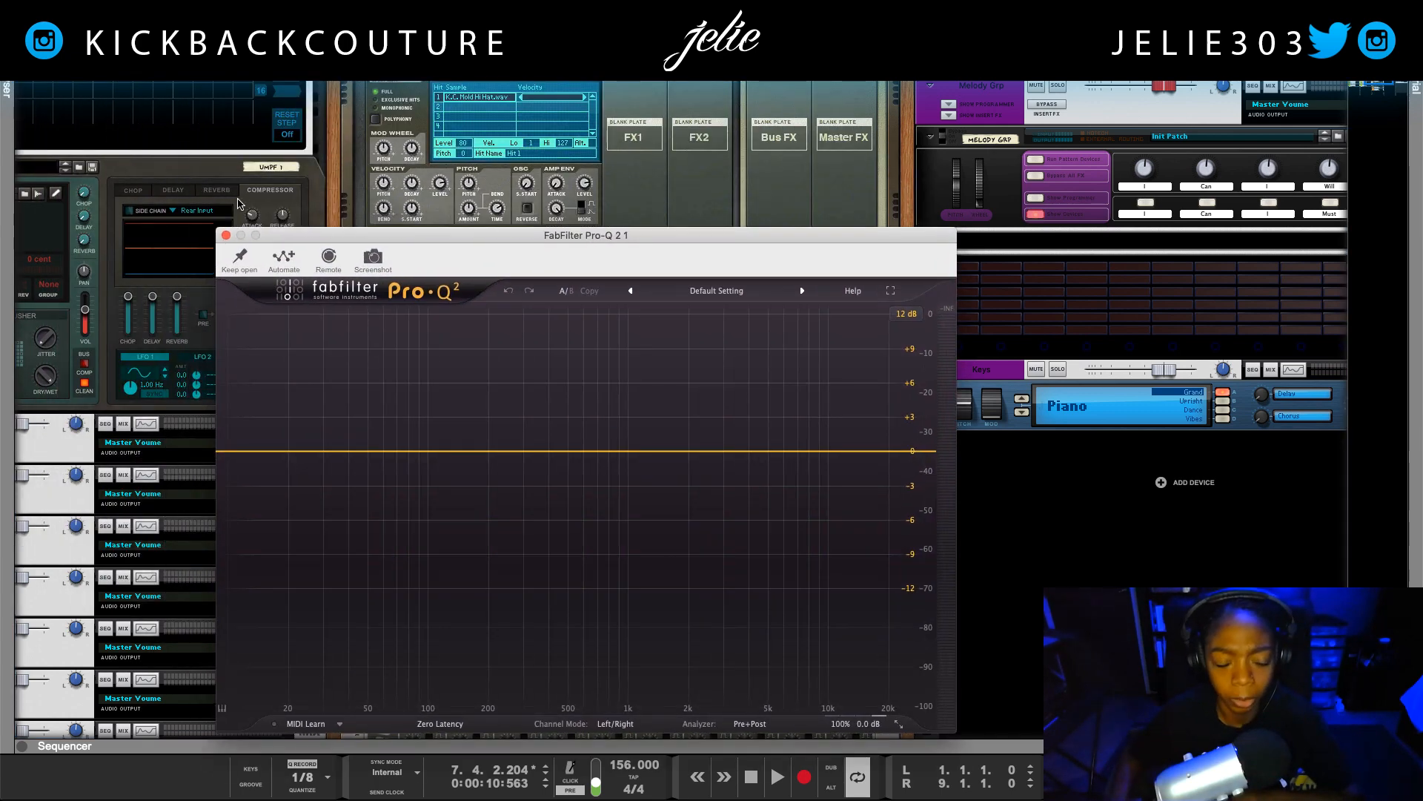
left_click(226, 235)
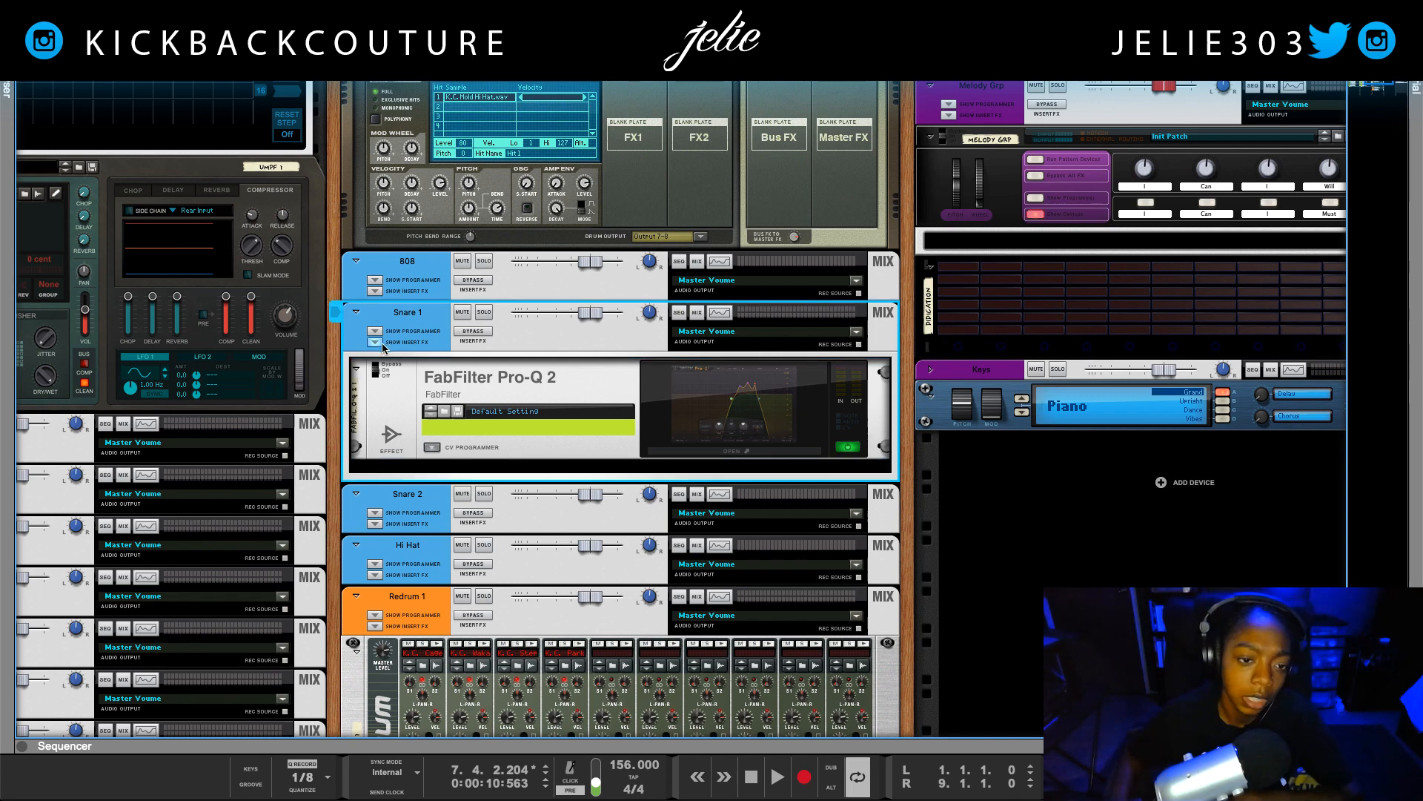
- Collapse Snare 1's Insert FX section and add the Cableguys HalfTime effect to the Hi Hat channel's Insert FX
left_click(395, 337)
left_click(376, 444)
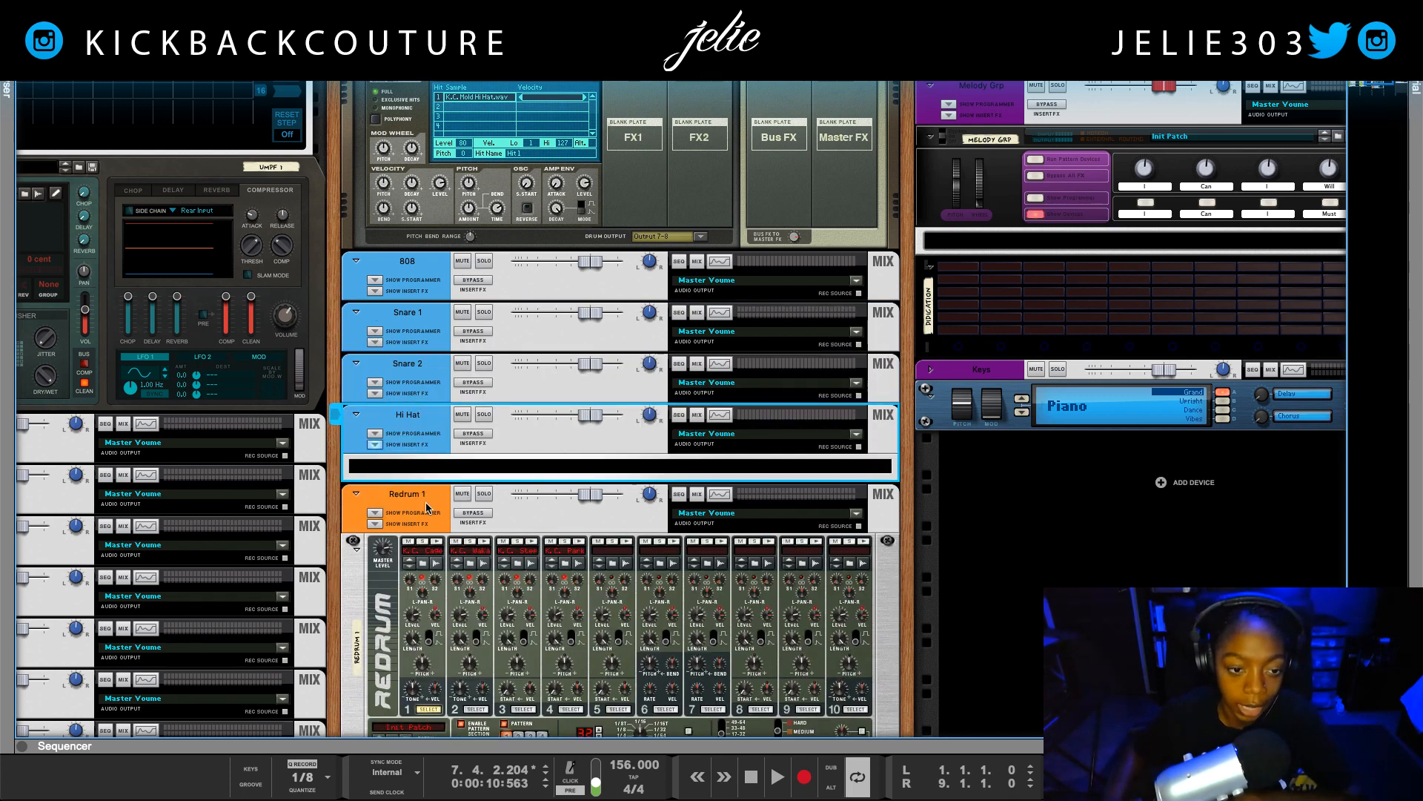
right_click(425, 472)
mouse_move(563, 487)
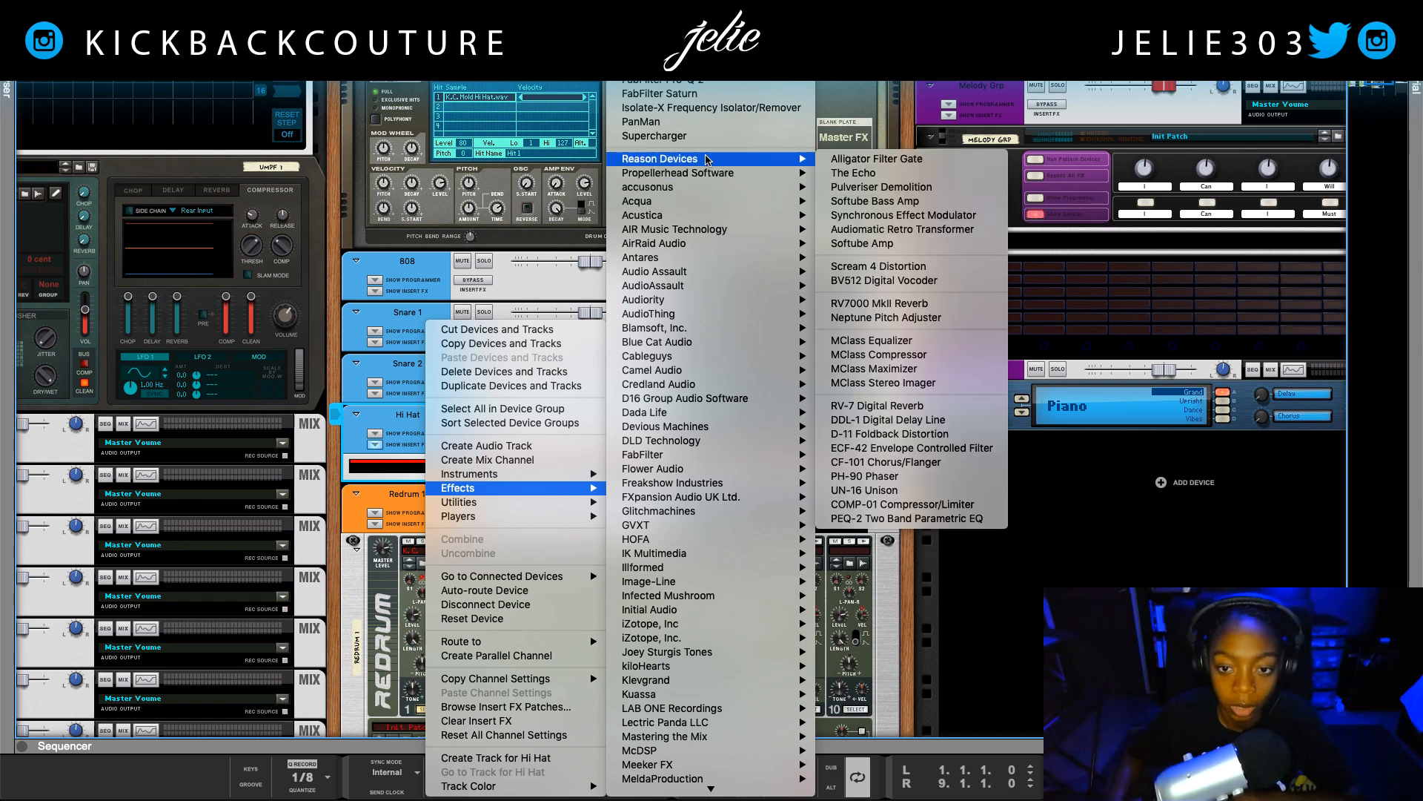
mouse_move(700, 356)
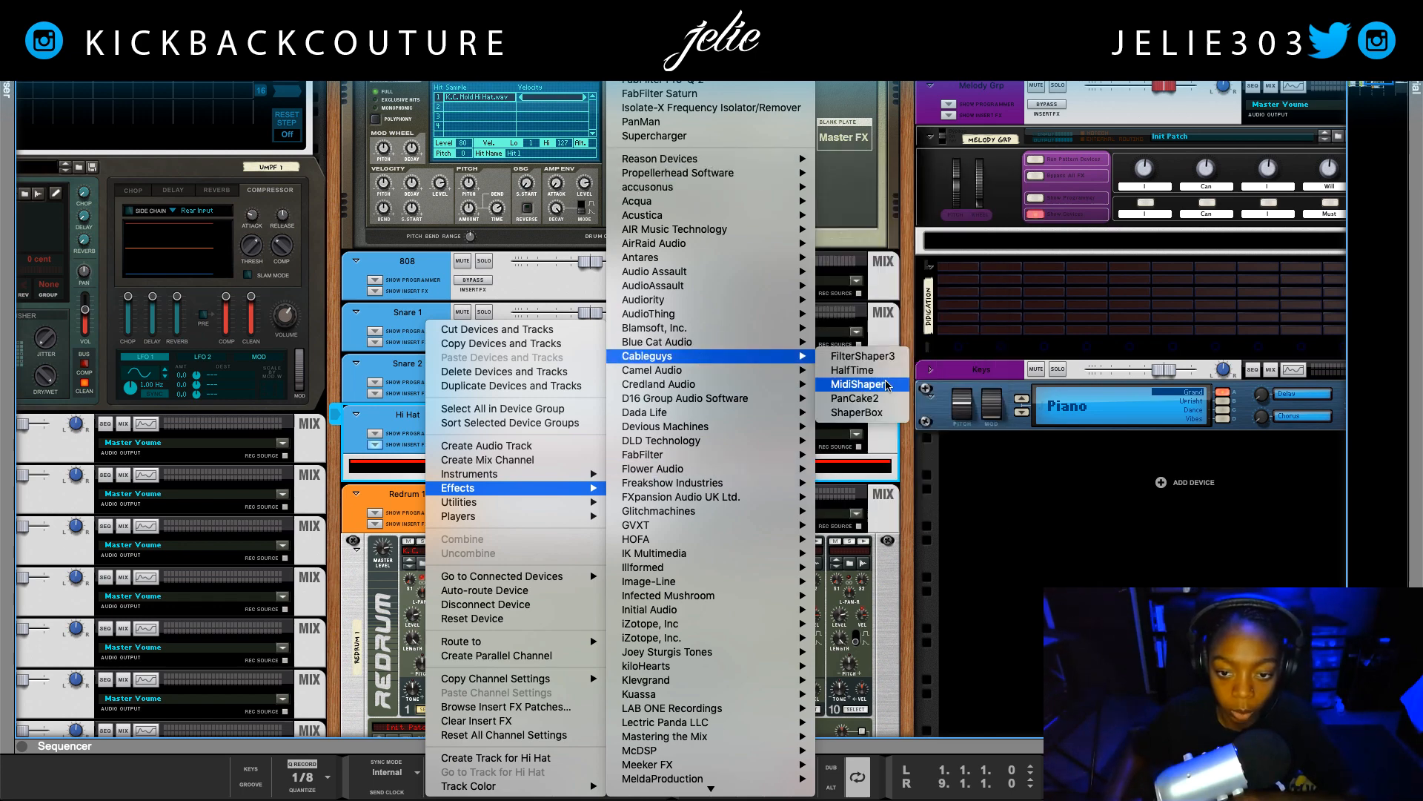
left_click(884, 373)
- Mute the Redrum 1 mix channel and start playback of the Kong drums
scroll(508, 433, "up", 5)
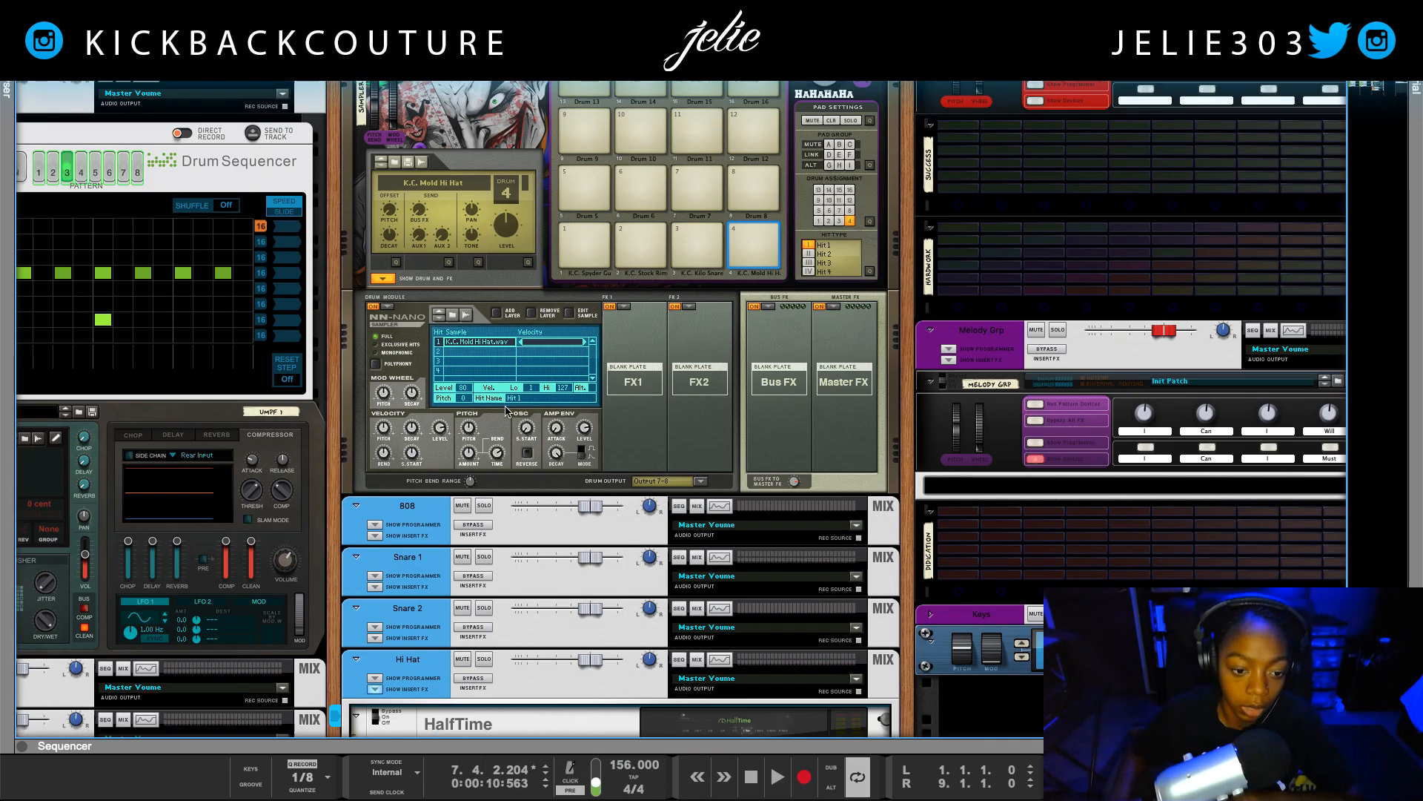
scroll(516, 465, "down", 6)
left_click(462, 546)
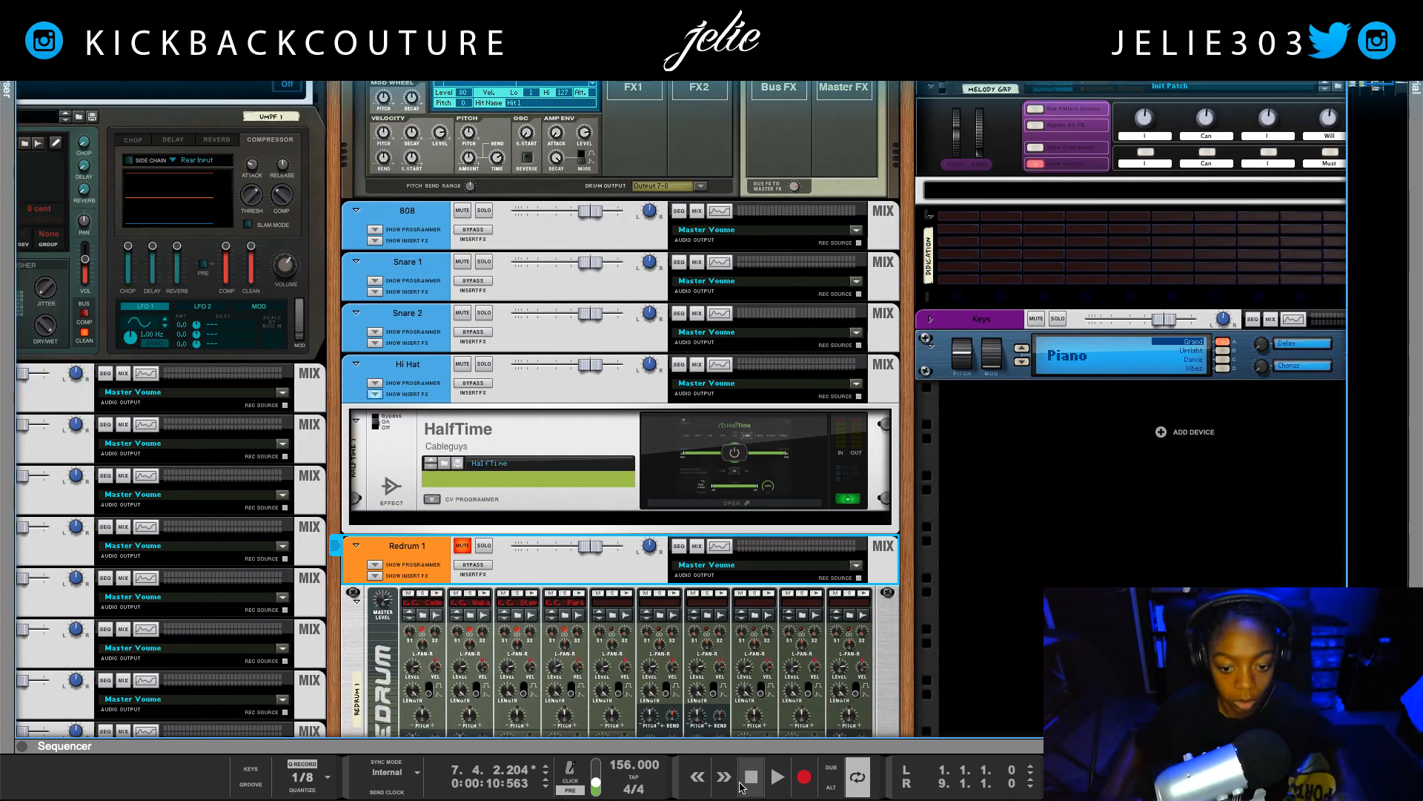
left_click(775, 775)
- Set the Mix amount of the Hi Hat channel's HalfTime effect to 81% during playback, ending with playback stopped and the plug-in window closed
left_click(733, 503)
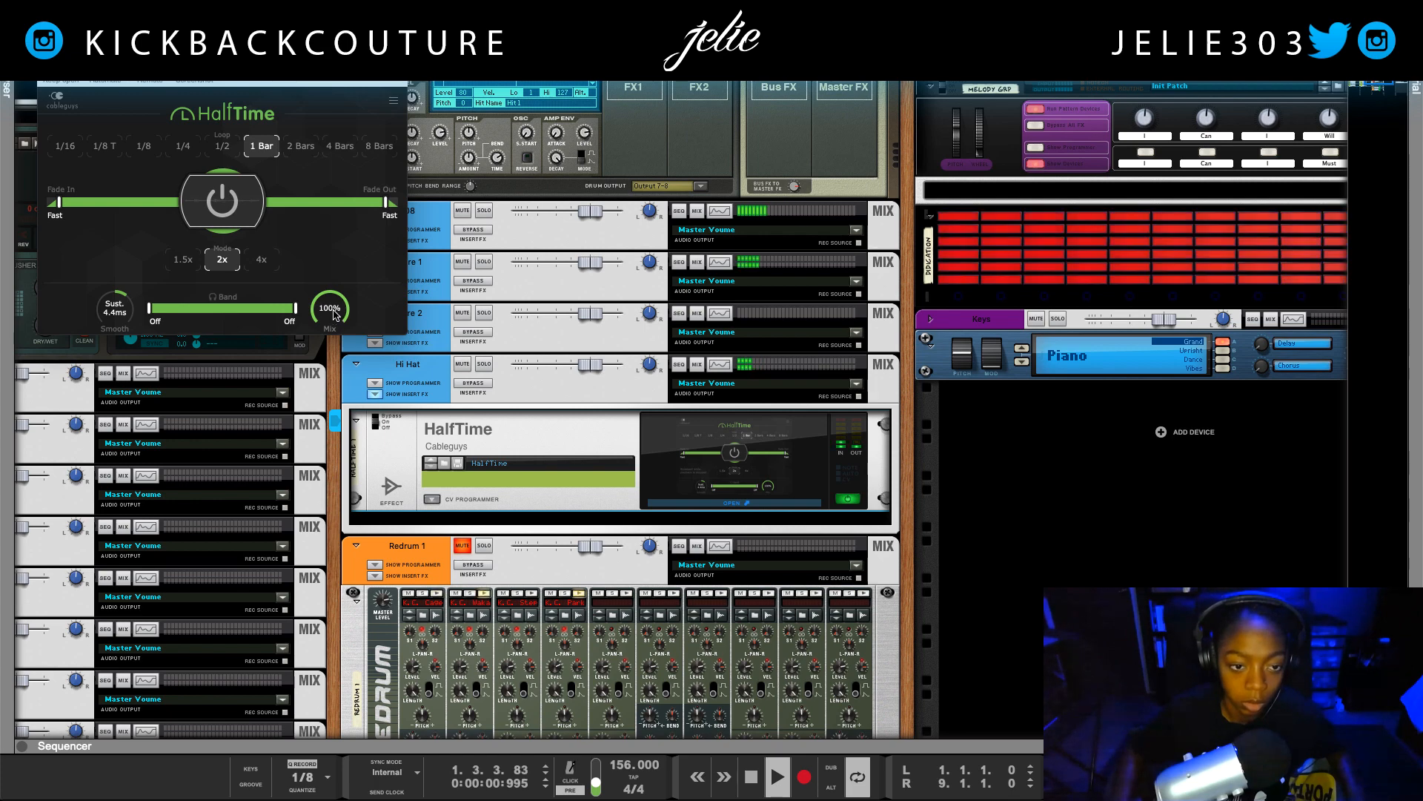
left_click_drag(330, 309, 330, 326)
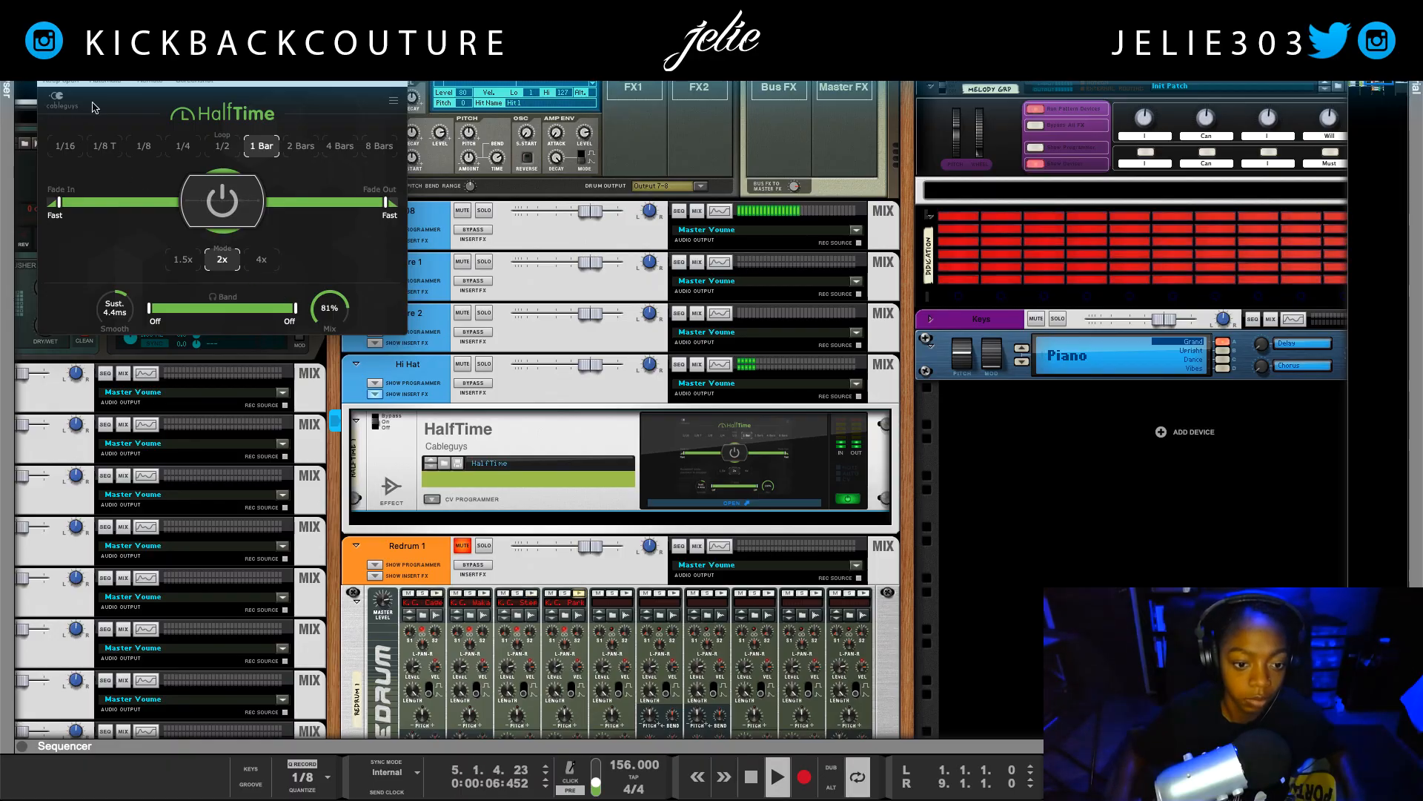
key("space")
left_click(46, 51)
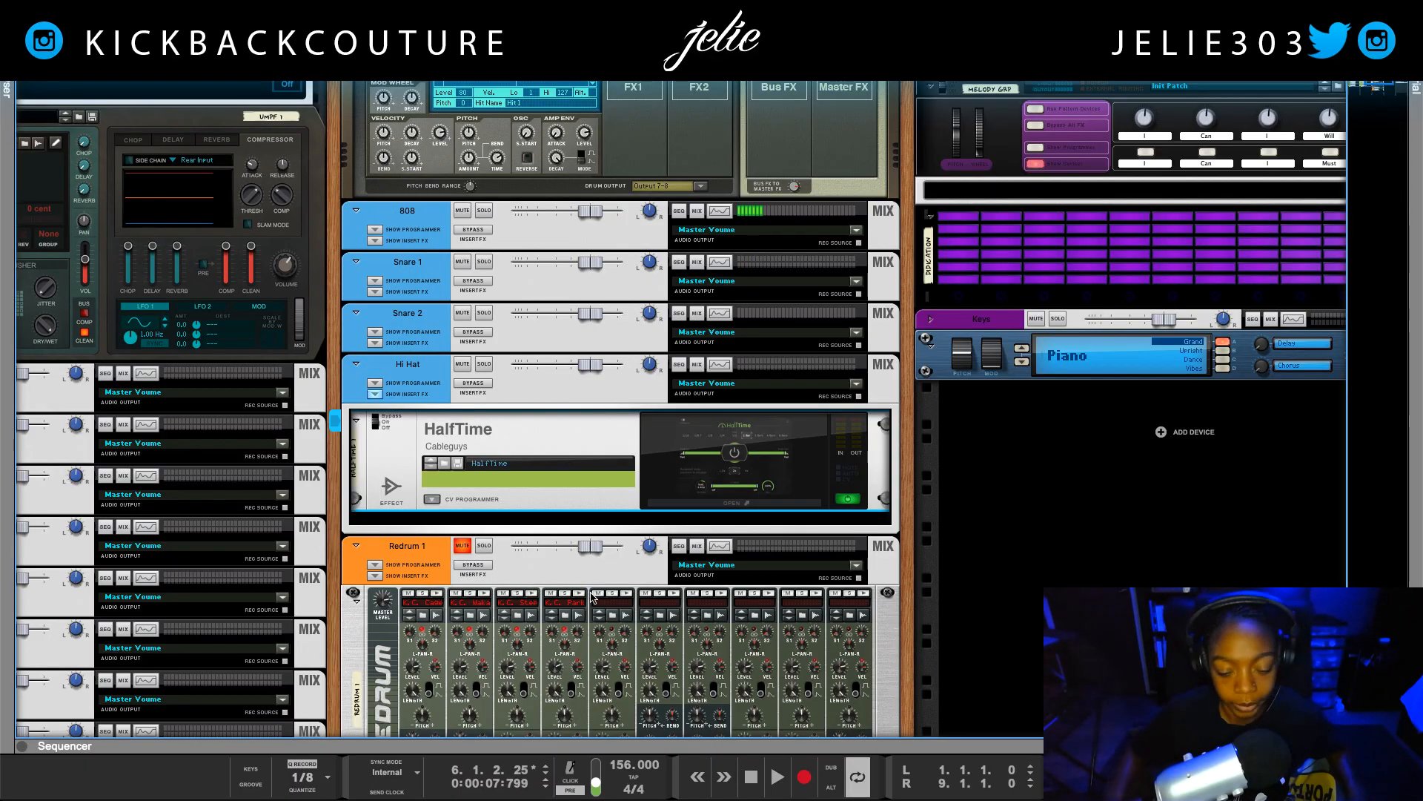